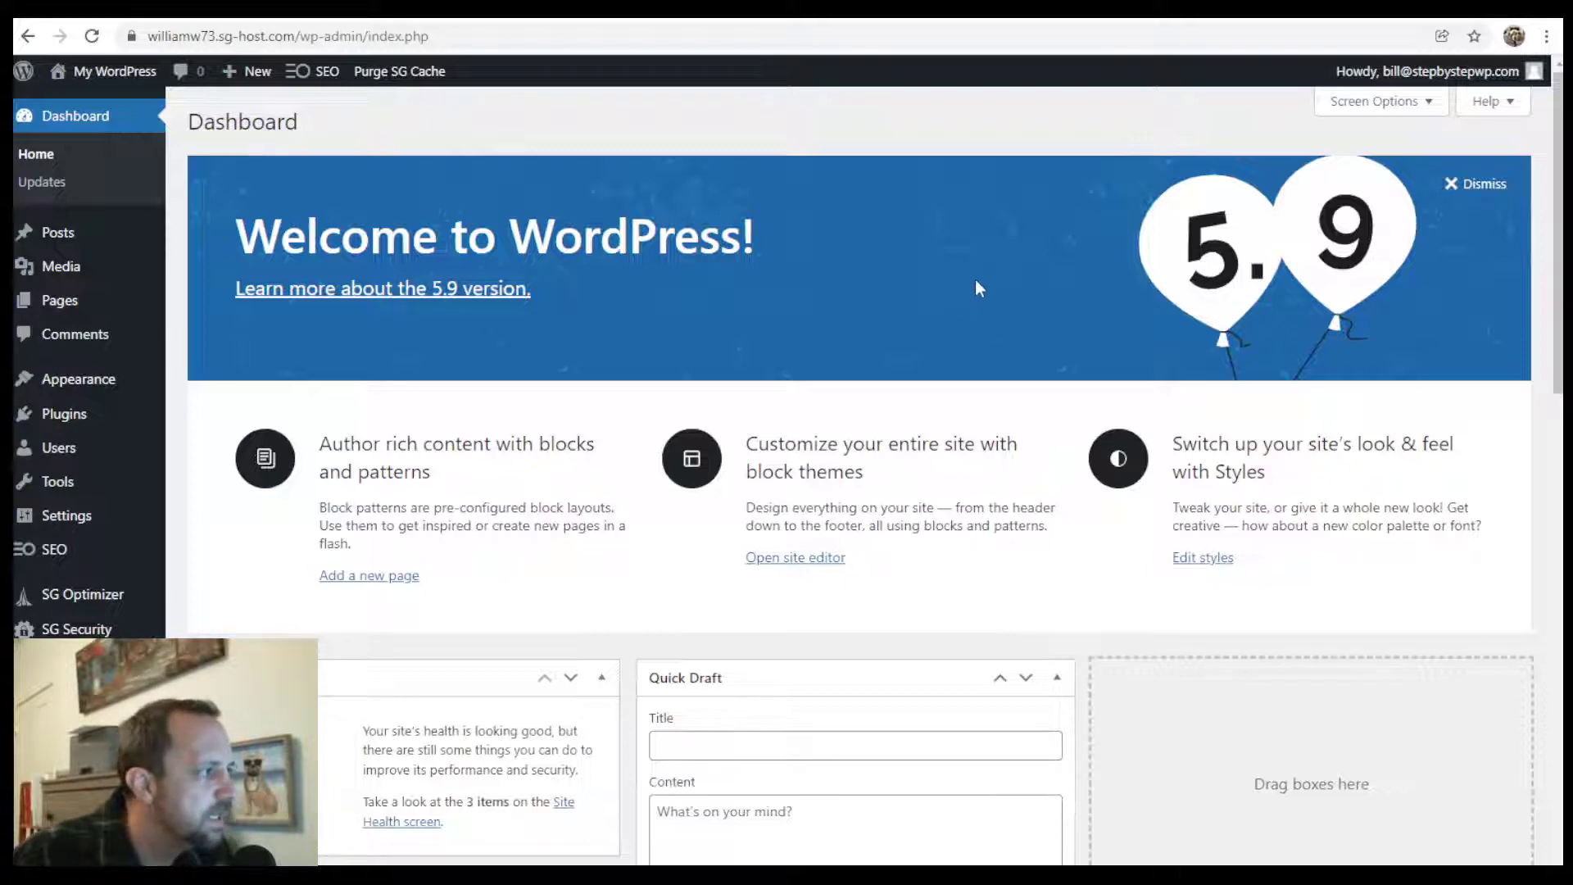
Step: Go from the admin dashboard to the live site through My WordPress > Visit Site
mouse_move(86, 381)
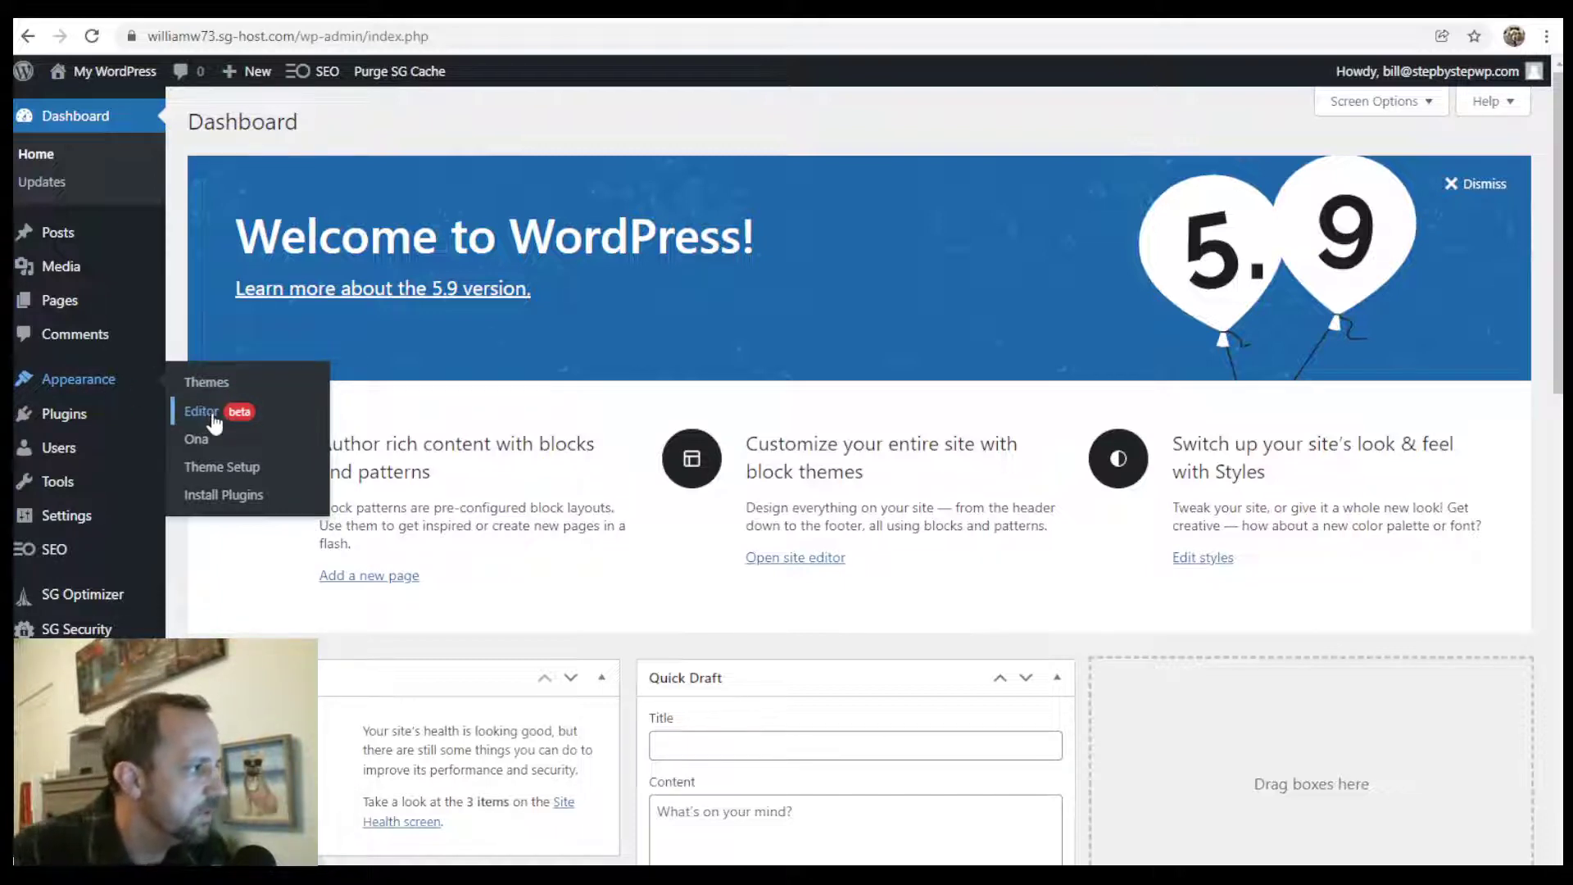
mouse_move(123, 74)
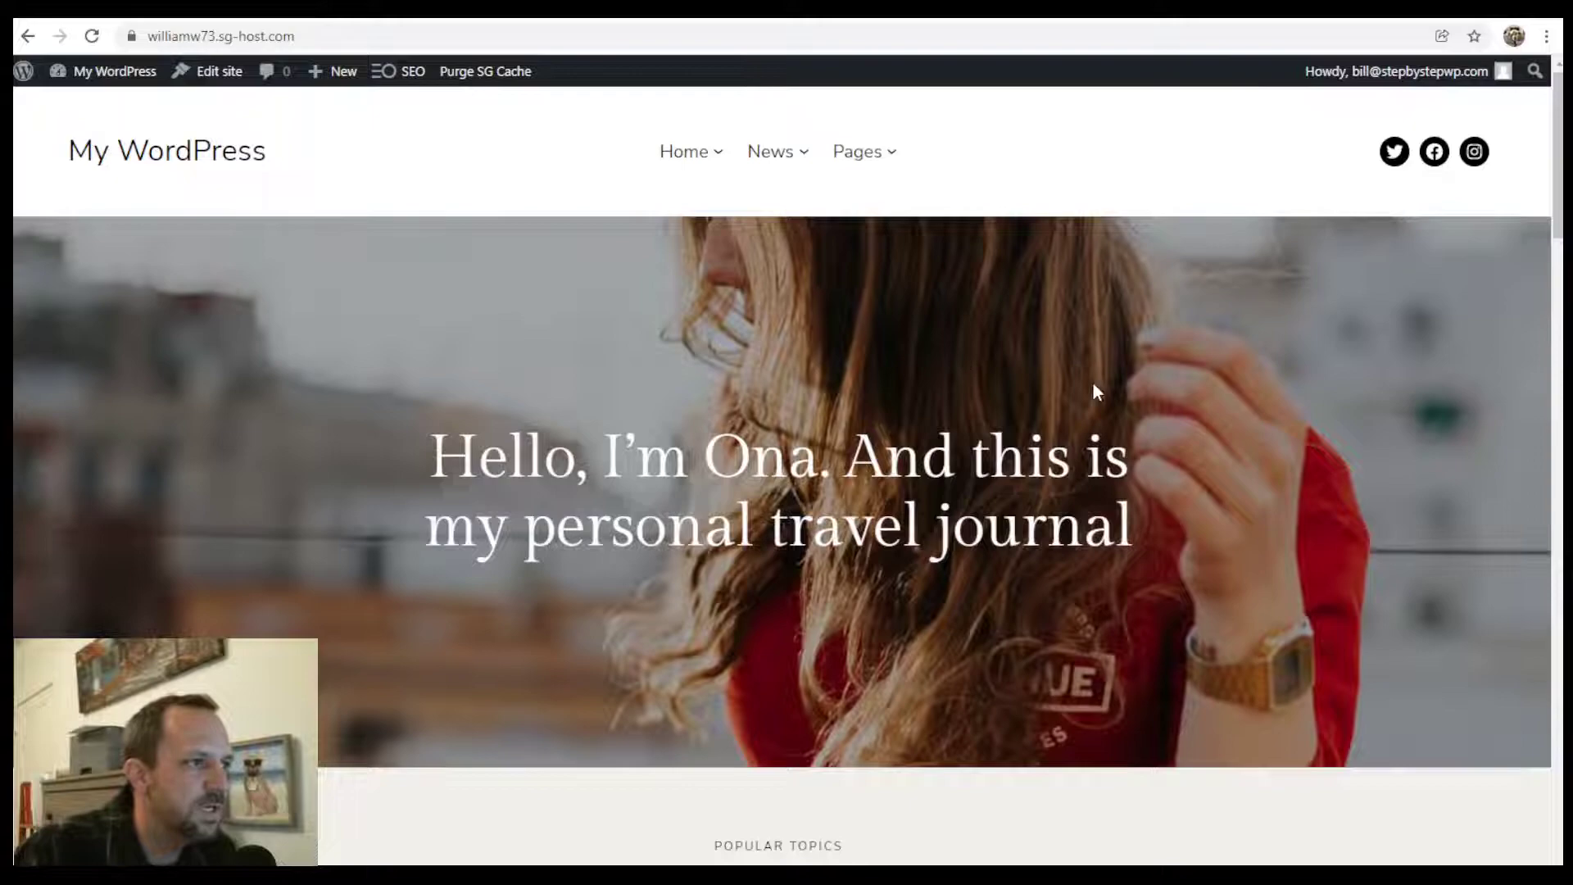
Step: Scroll the Ona homepage down to the footer and back up to review it
scroll(1093, 385, "down", 20)
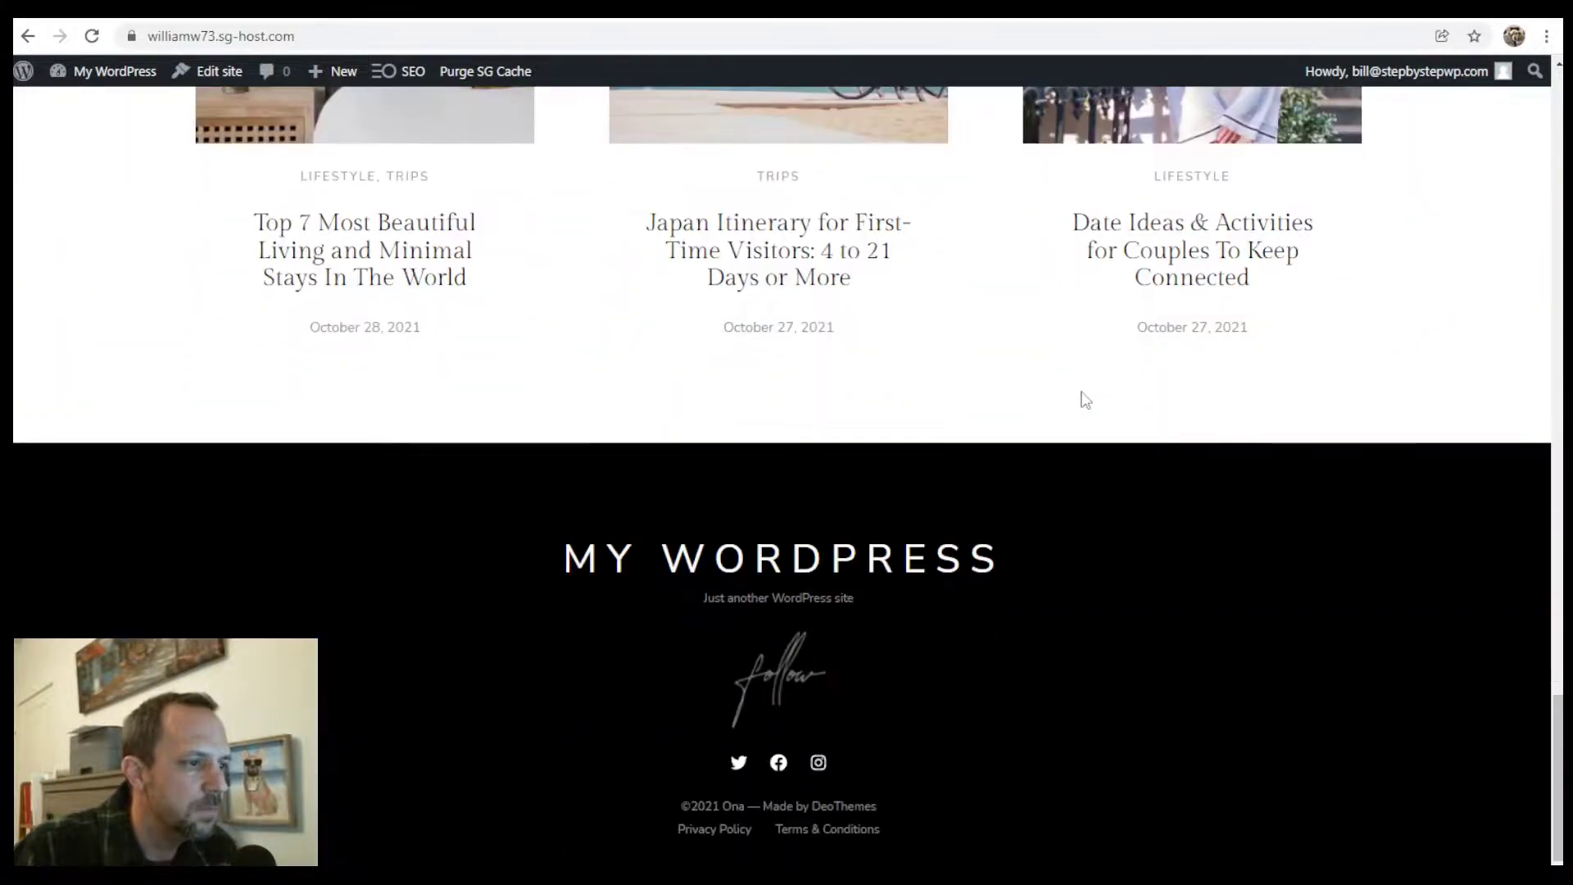
scroll(1099, 475, "up", 20)
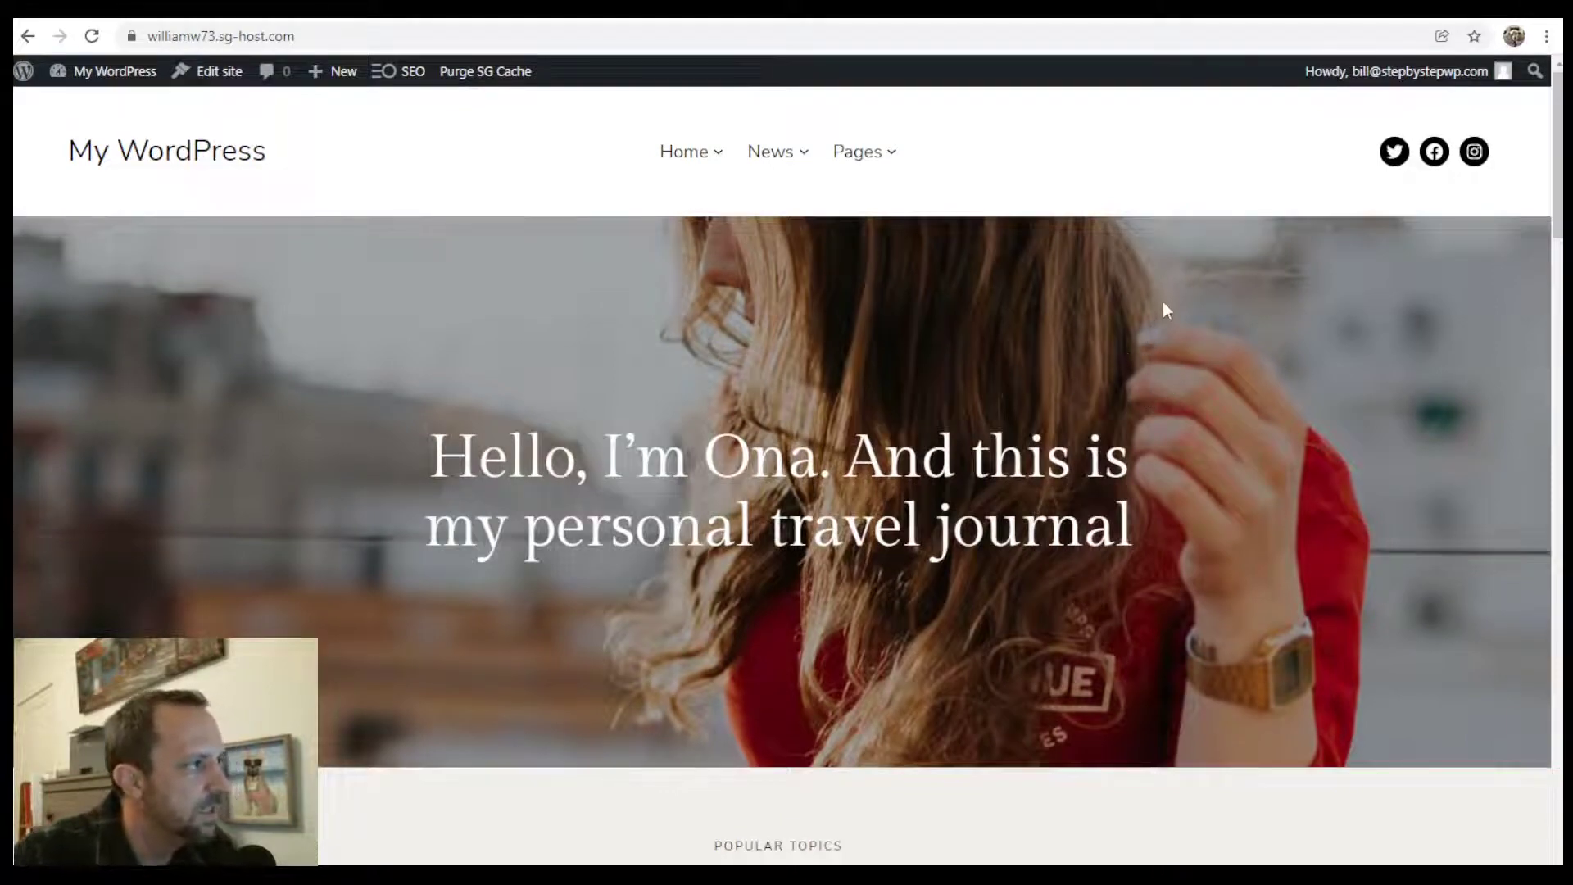
scroll(1021, 386, "down", 15)
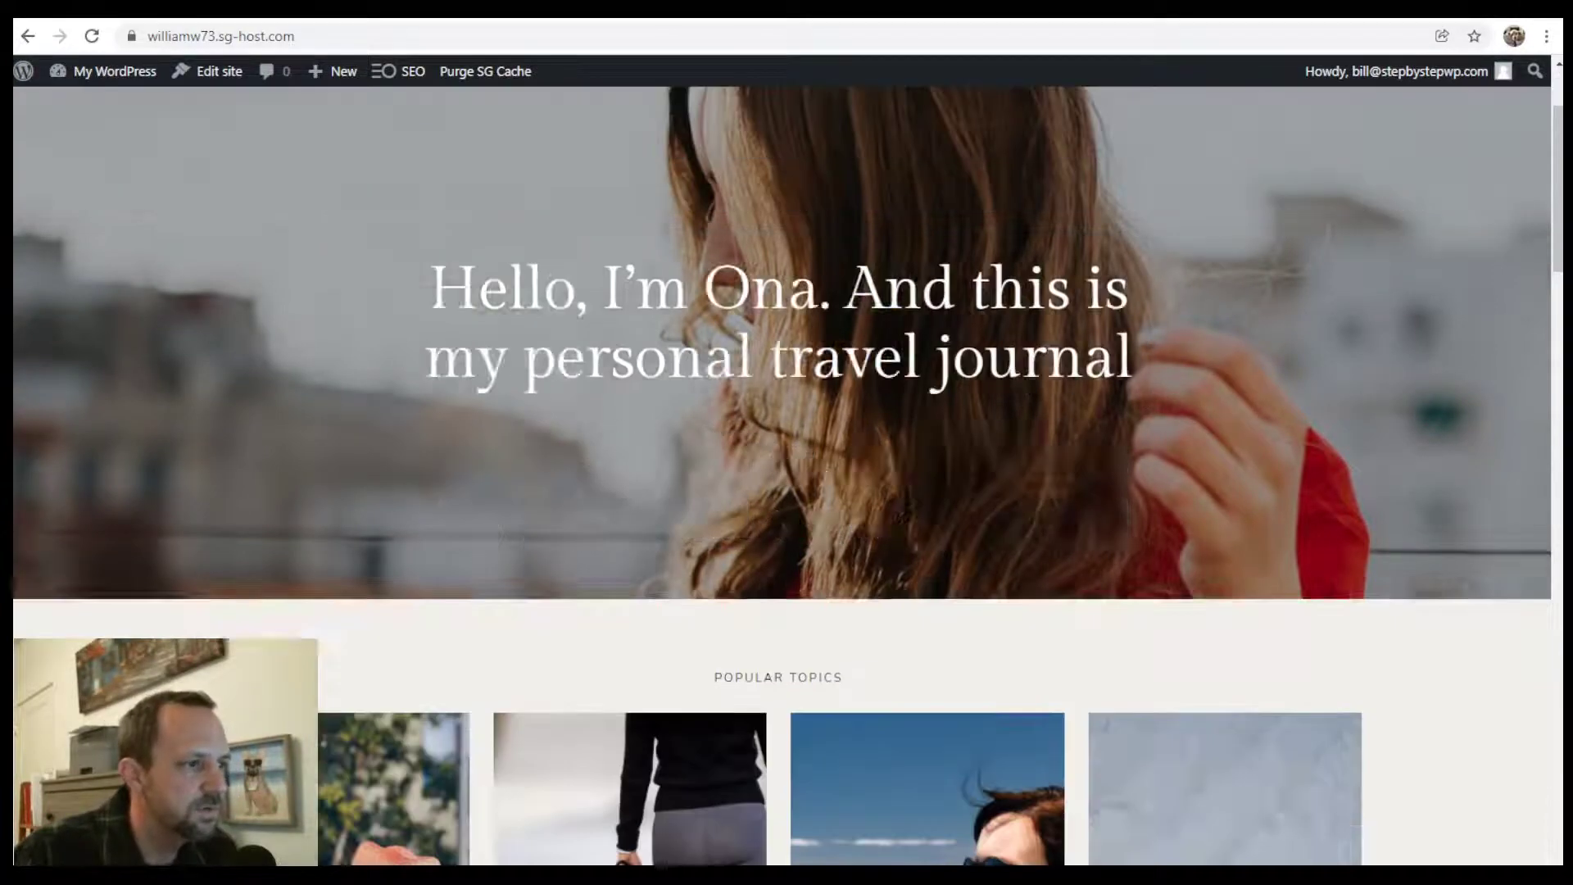
scroll(1022, 374, "down", 8)
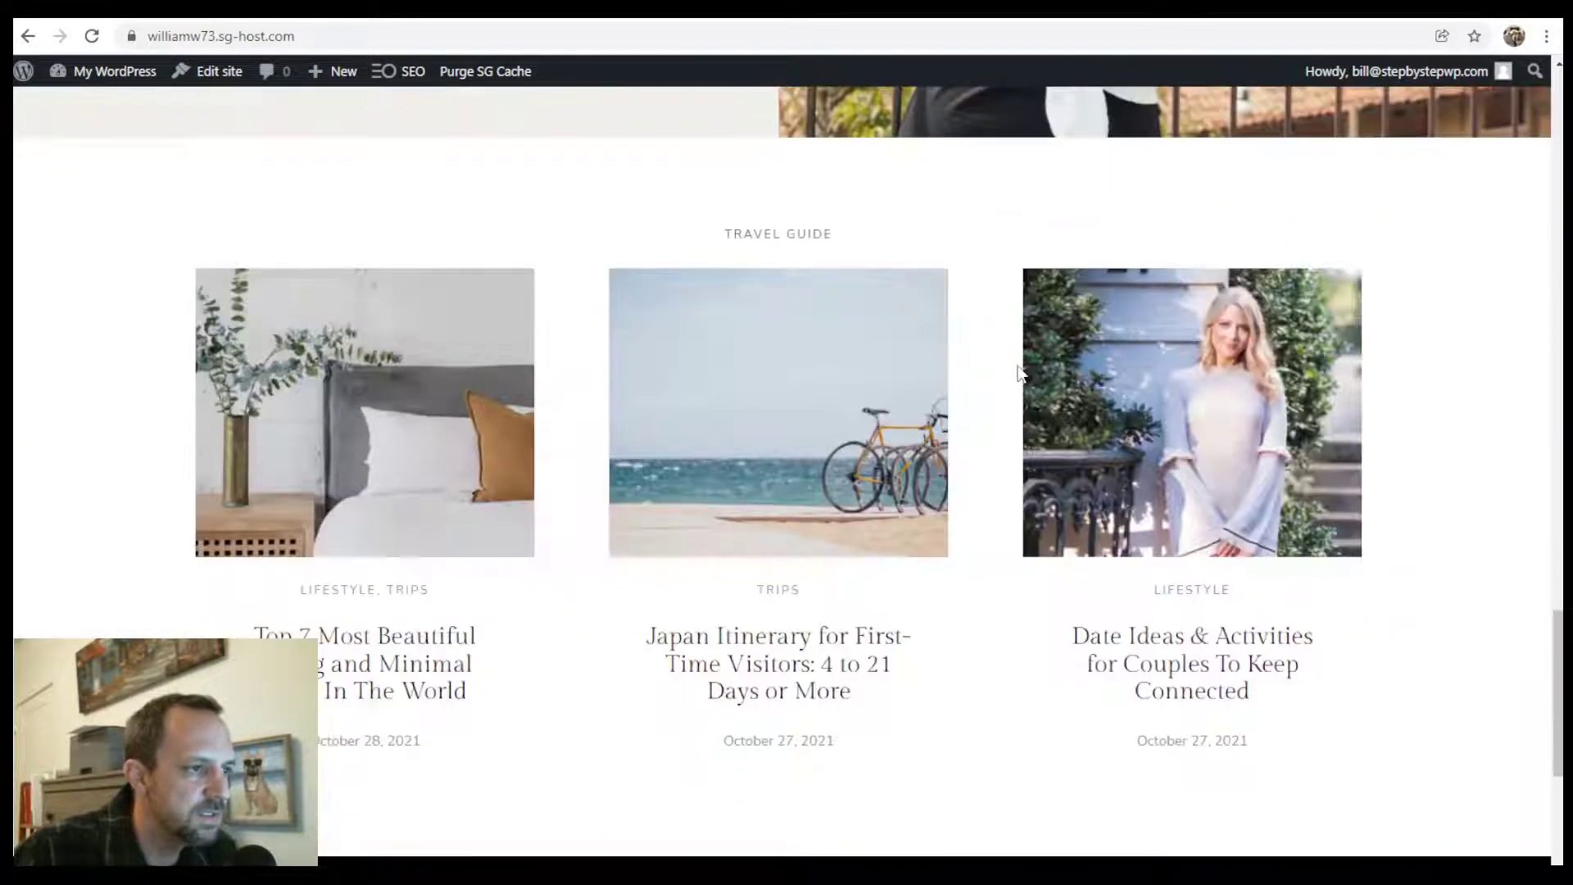
scroll(1016, 414, "up", 20)
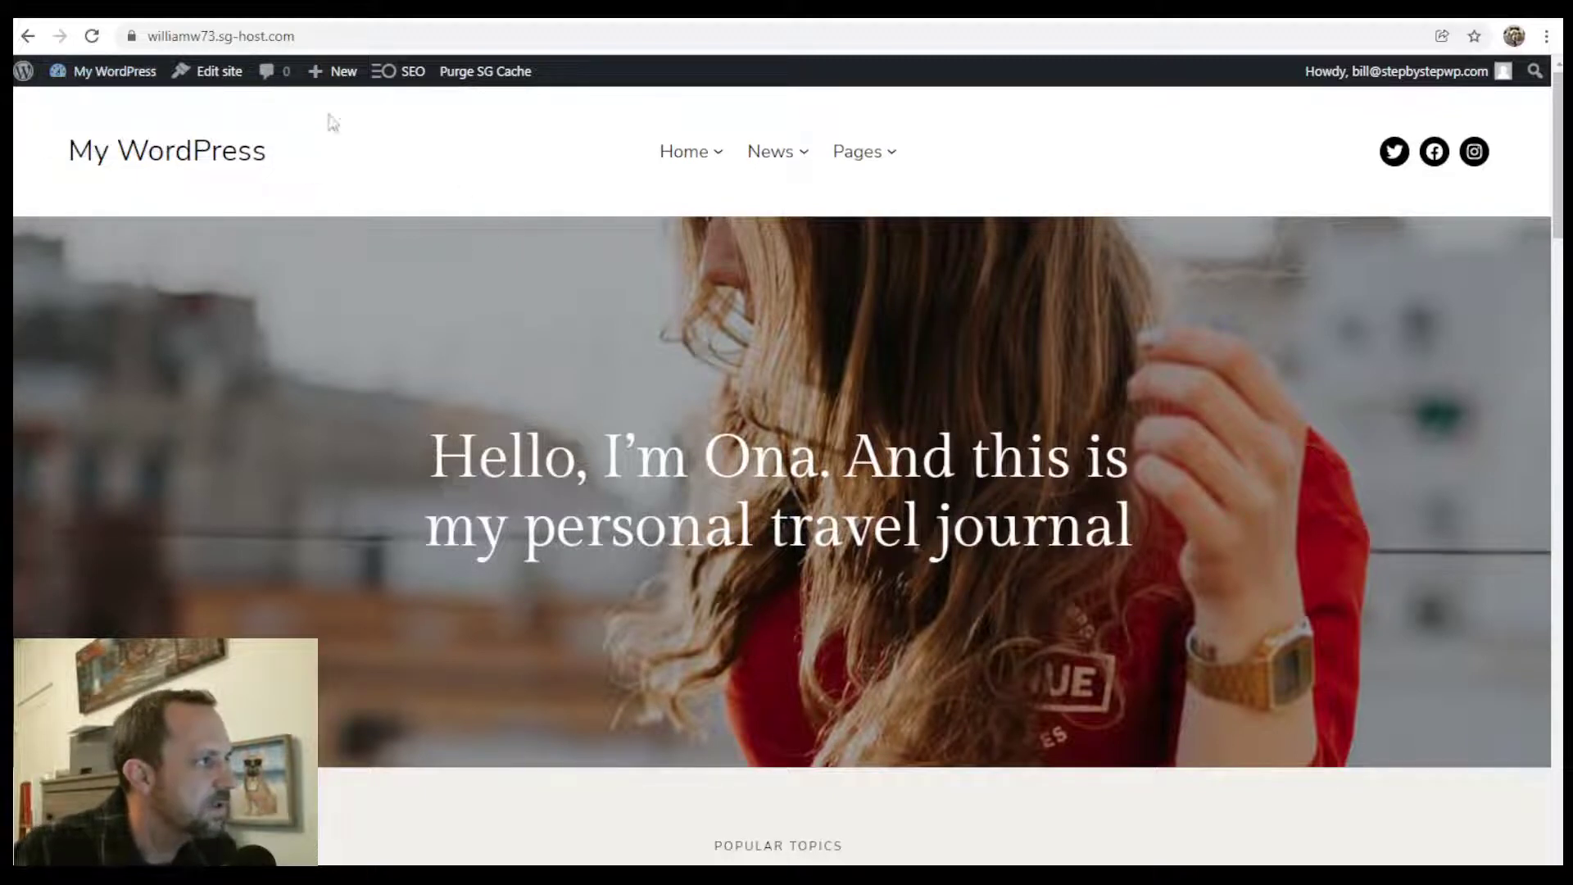
Step: Open the site editor from the live site and list its template parts
left_click(232, 77)
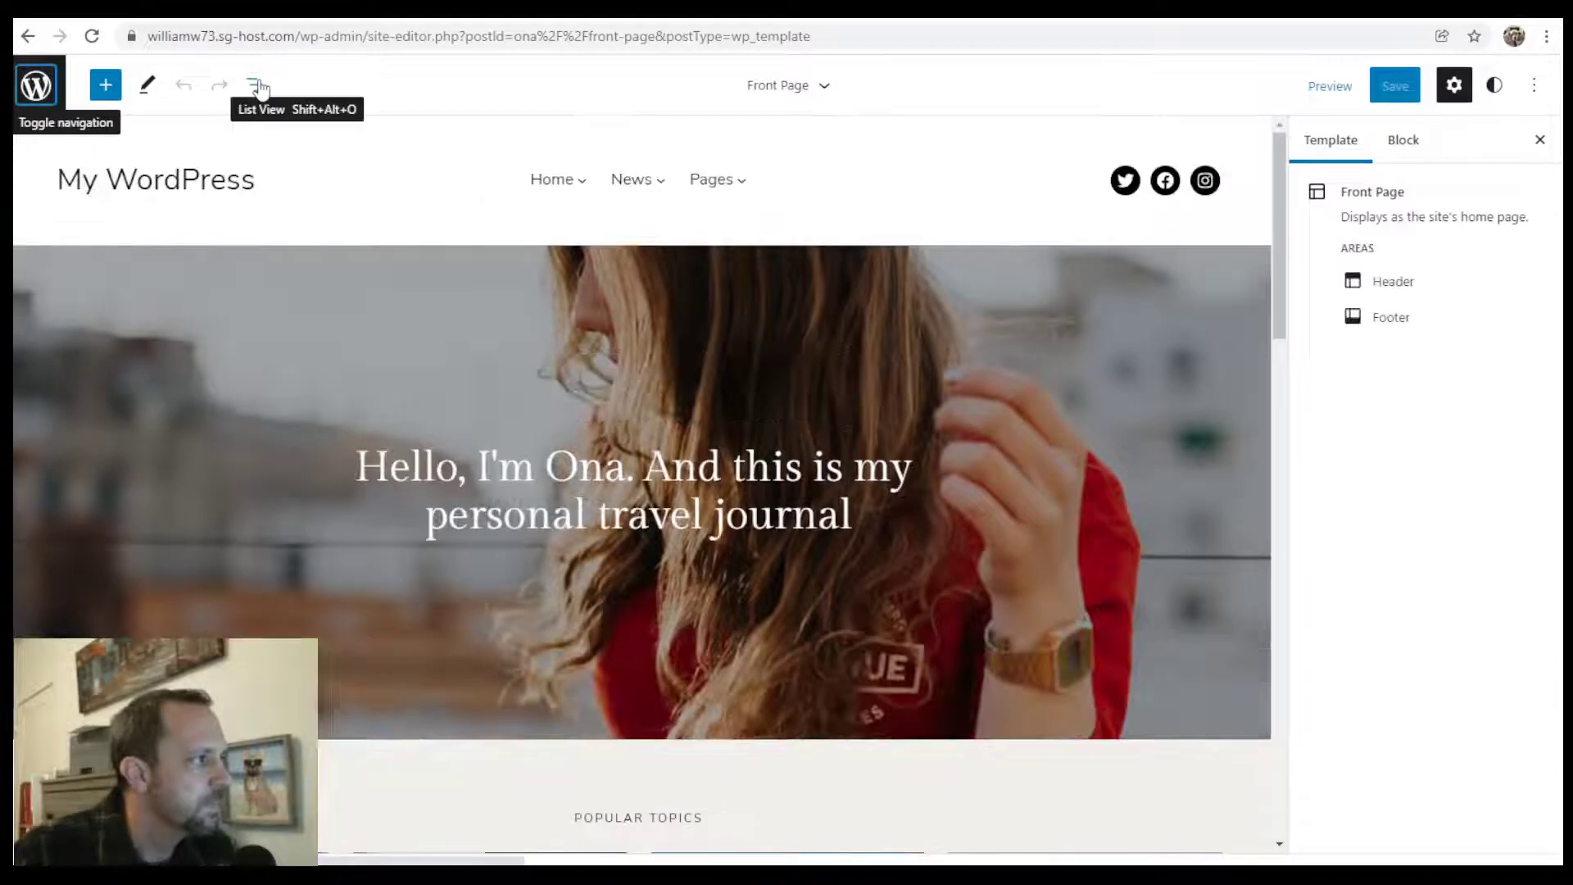
left_click(36, 86)
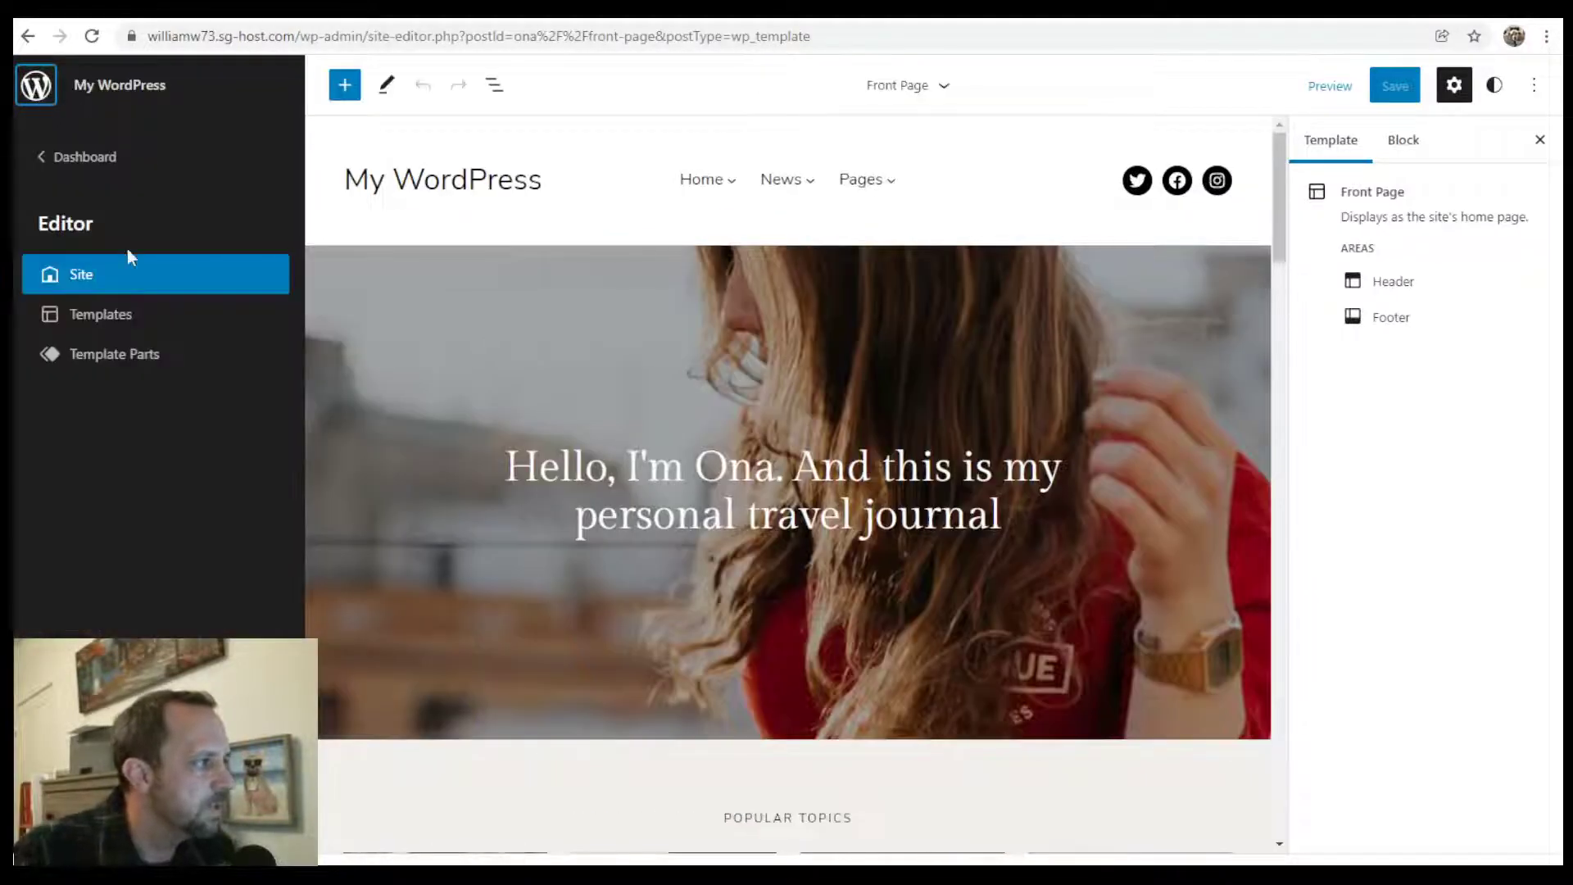
left_click(105, 351)
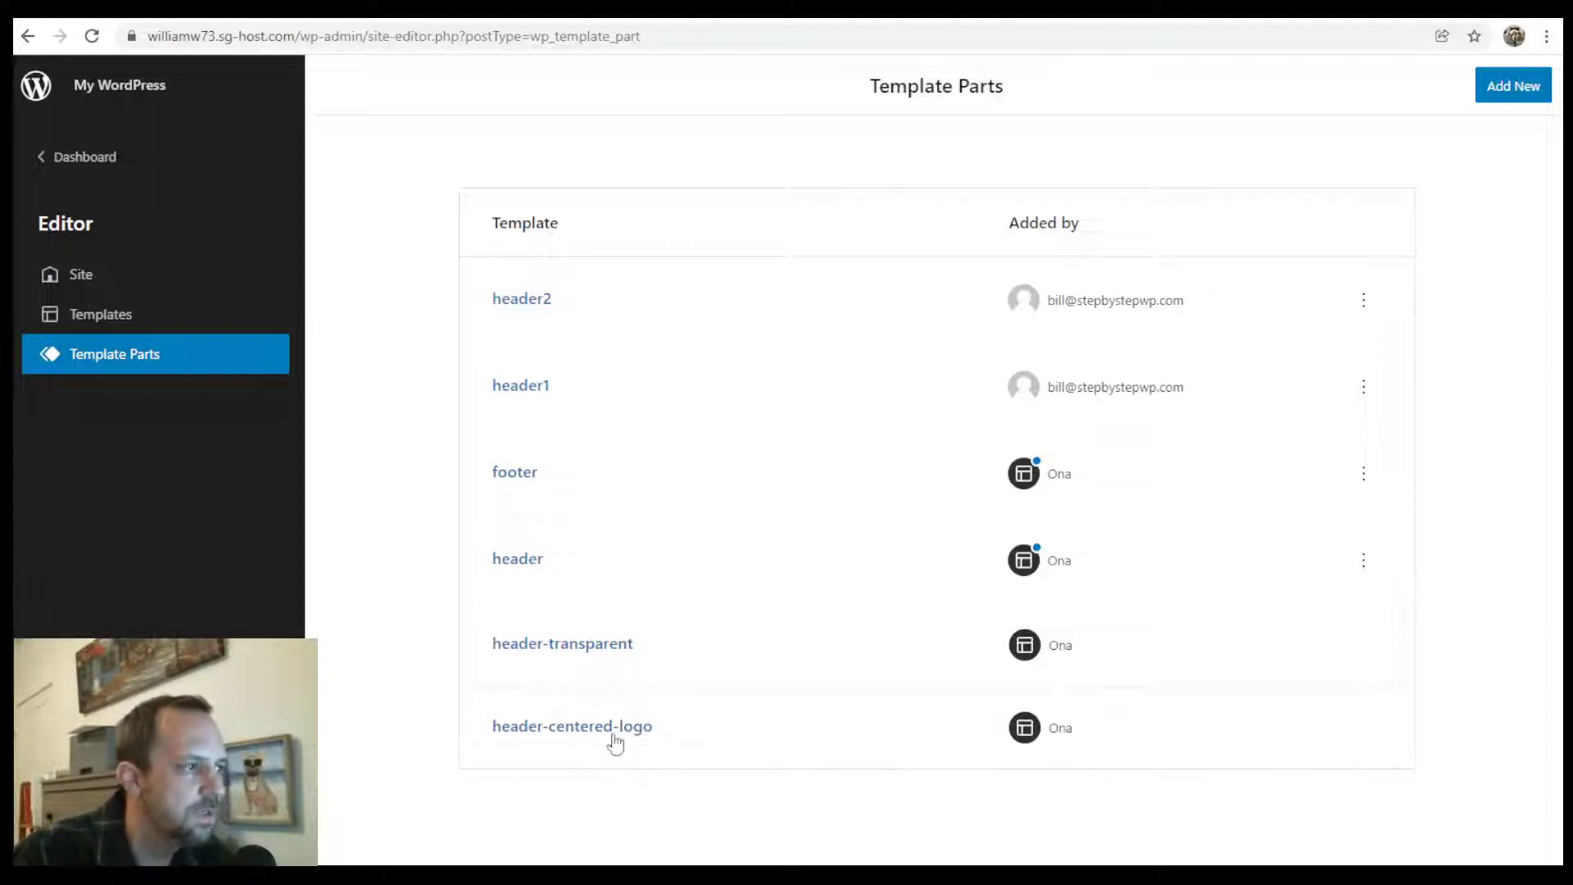
Step: Try a new Header template part named 'adsfasd', cancel it, and open the header part instead
left_click(1517, 86)
left_click(709, 337)
type("adsfasd")
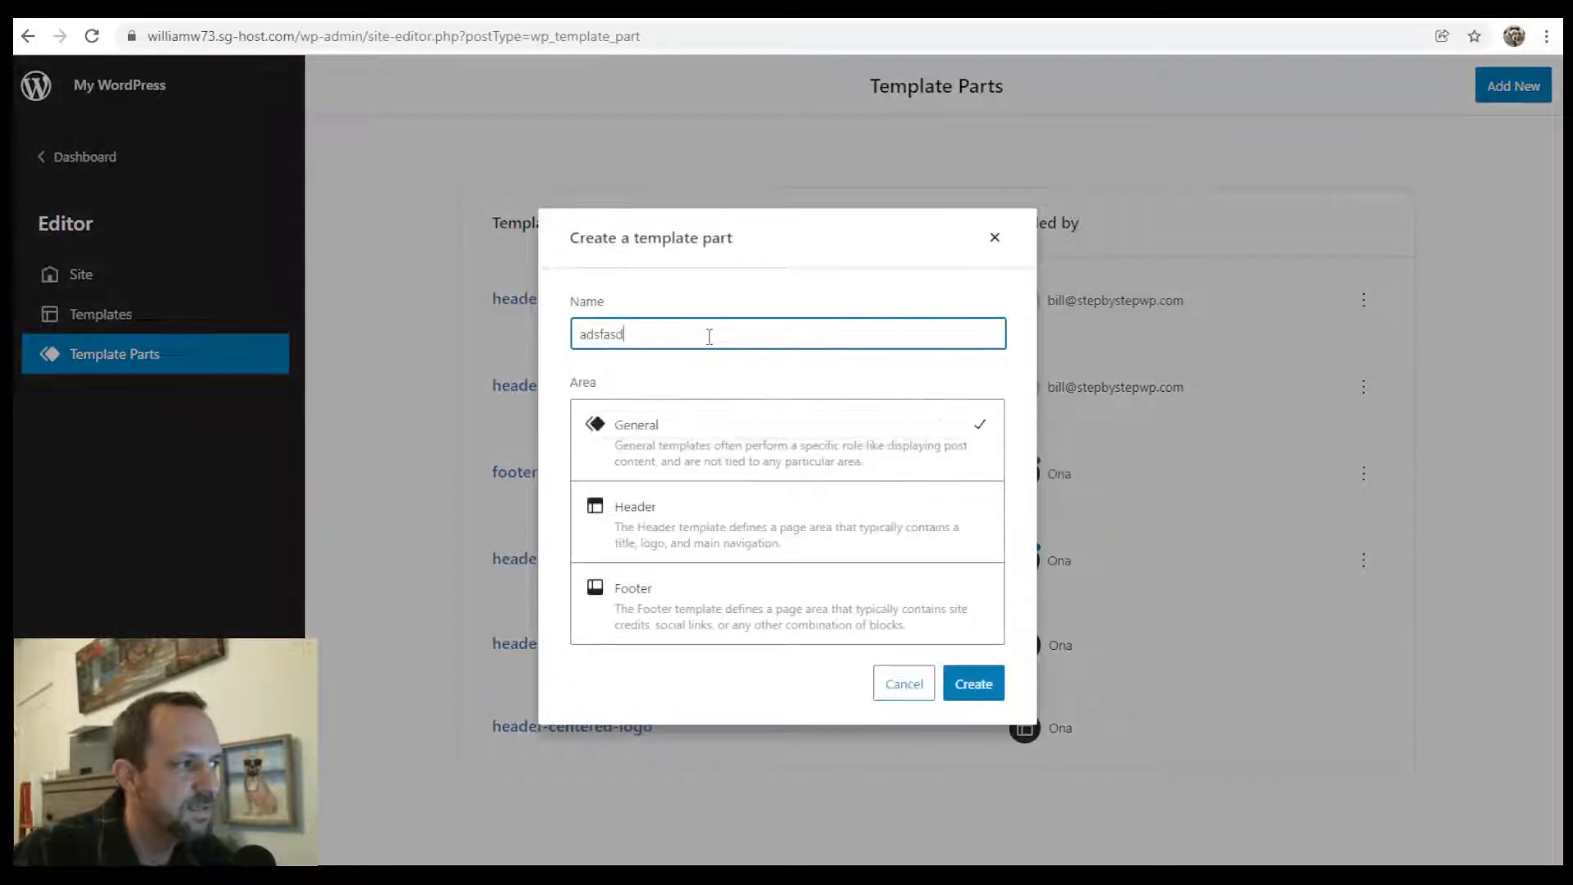
left_click(664, 535)
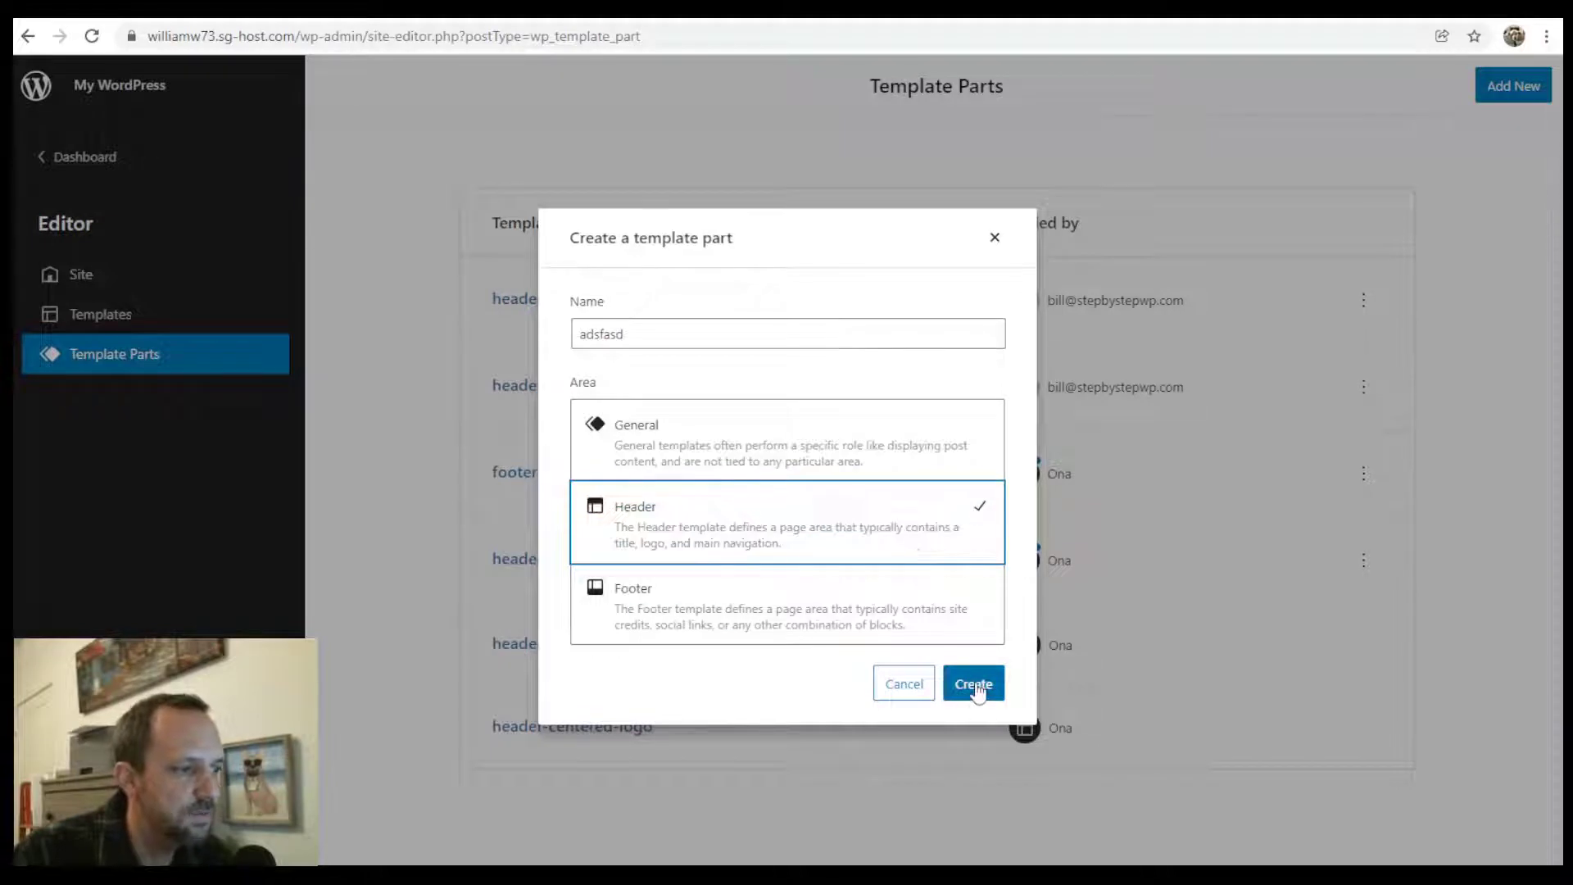
left_click(909, 688)
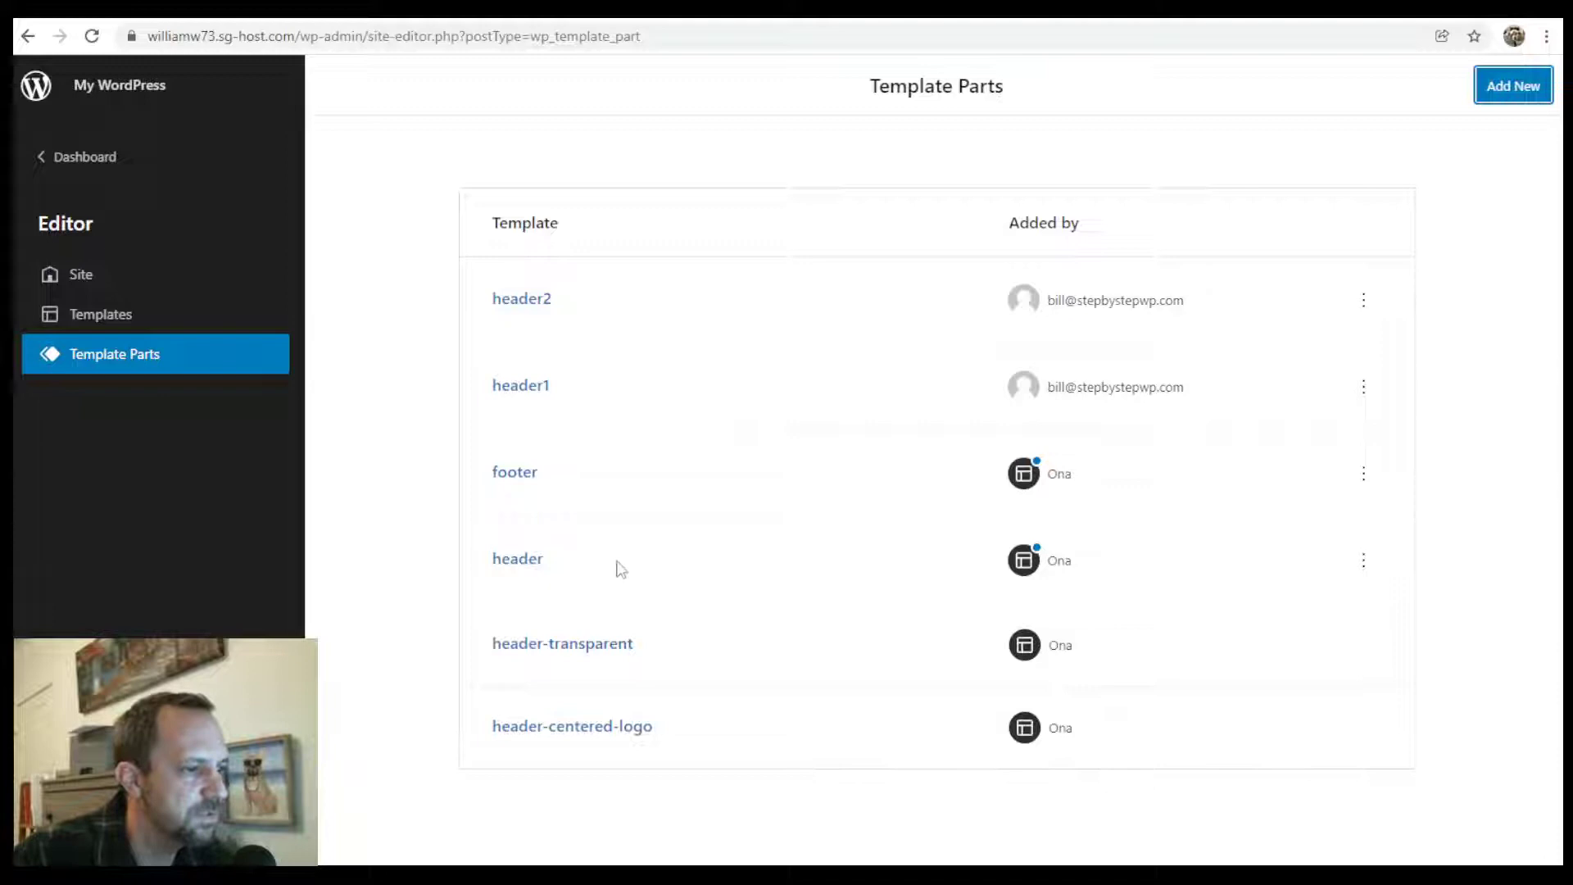
left_click(522, 559)
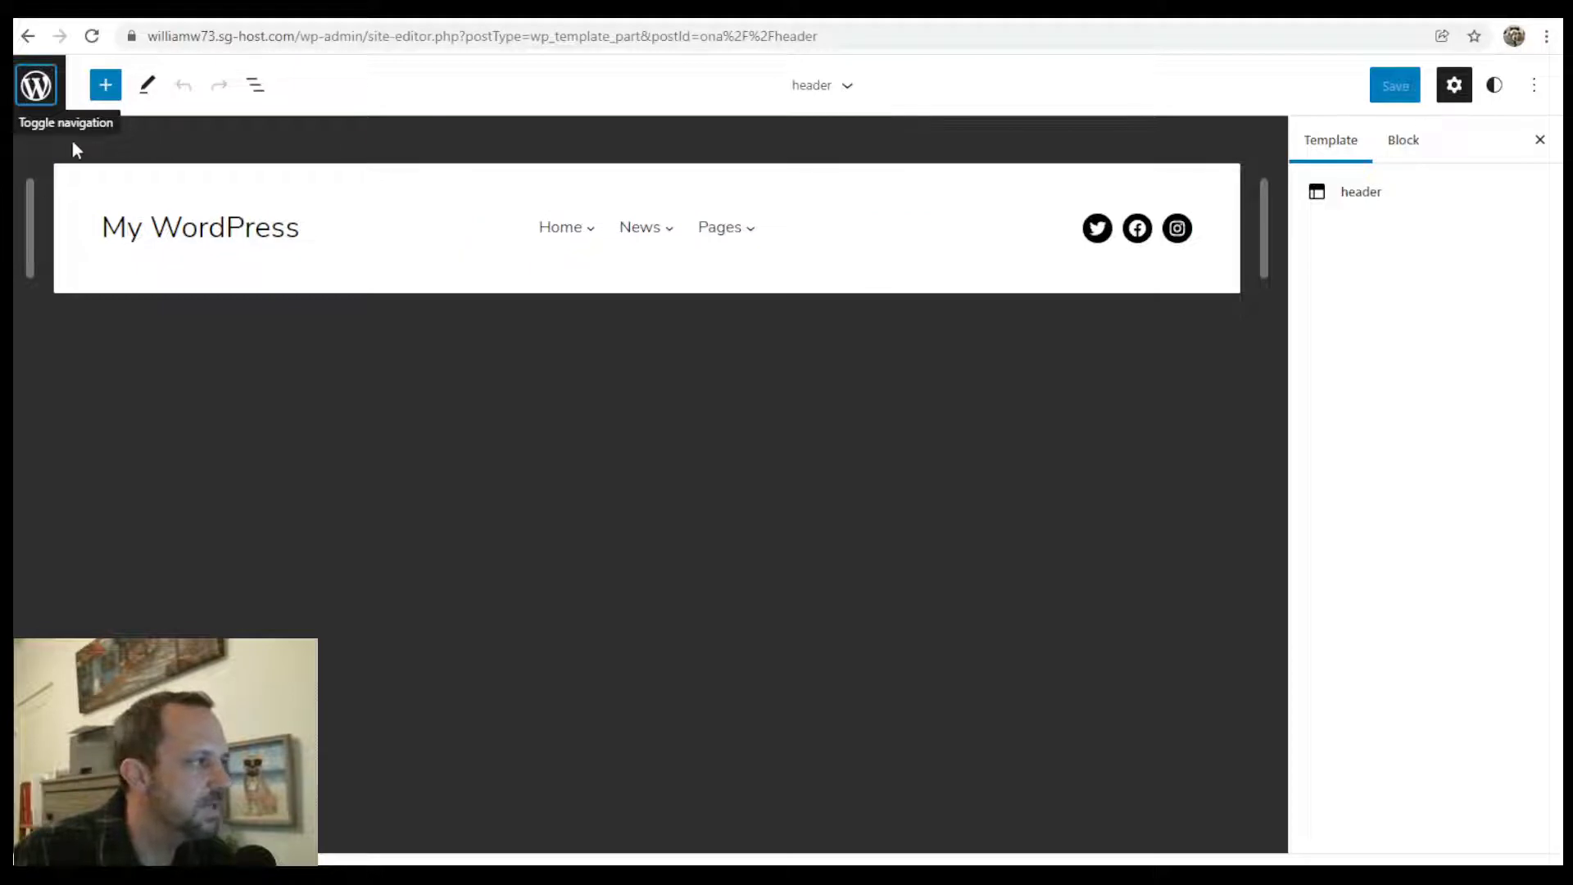
left_click(36, 85)
Step: Open the Front Page template and show its List View block outline
left_click(96, 308)
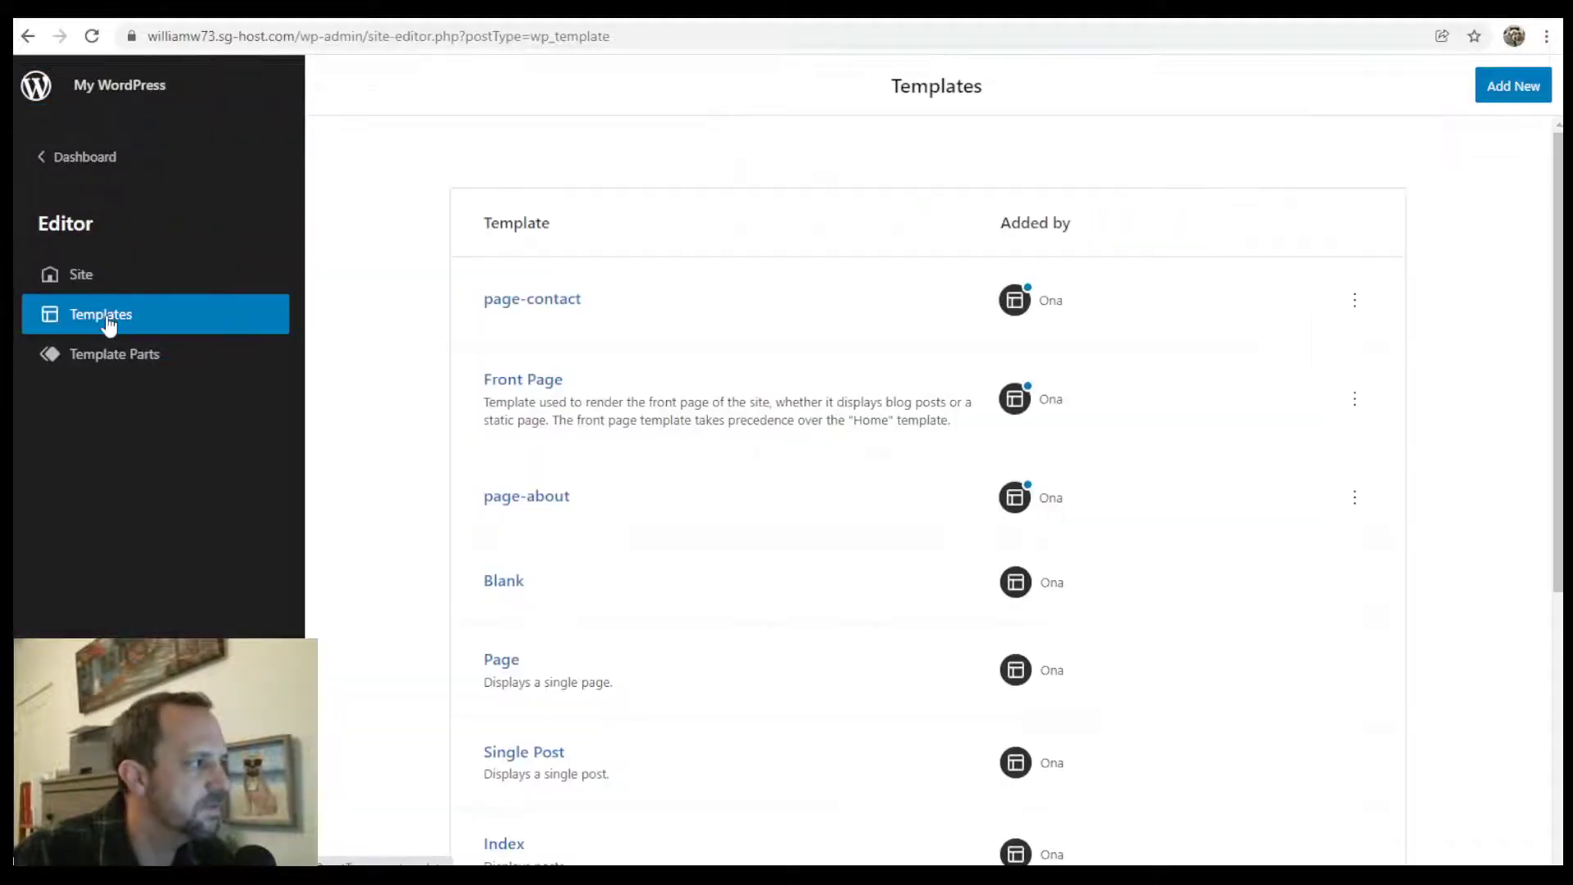
left_click(529, 377)
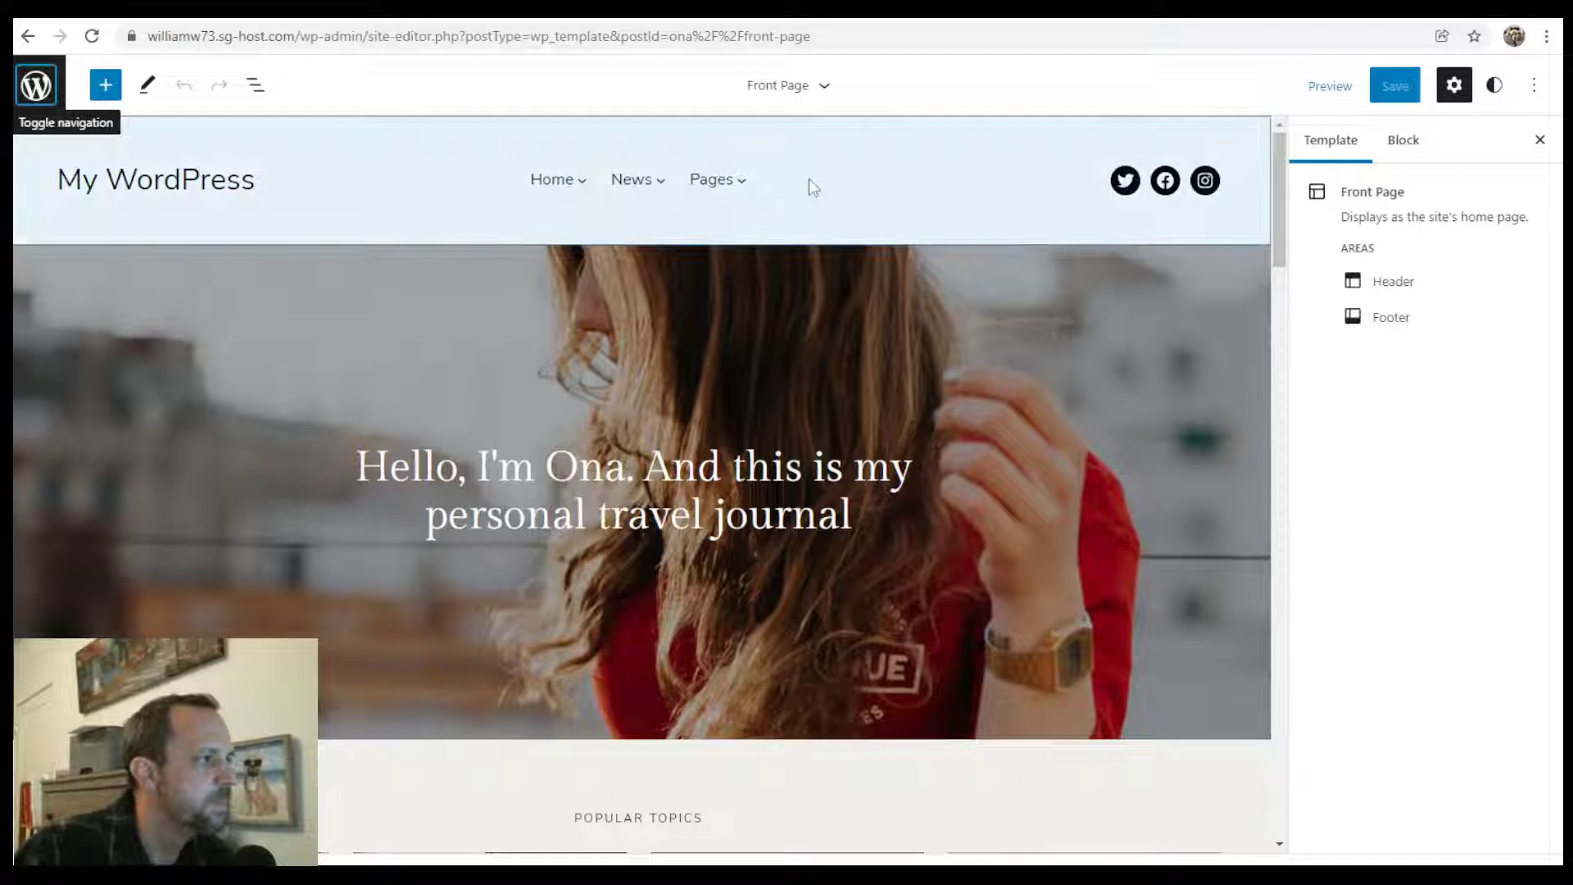
left_click(255, 86)
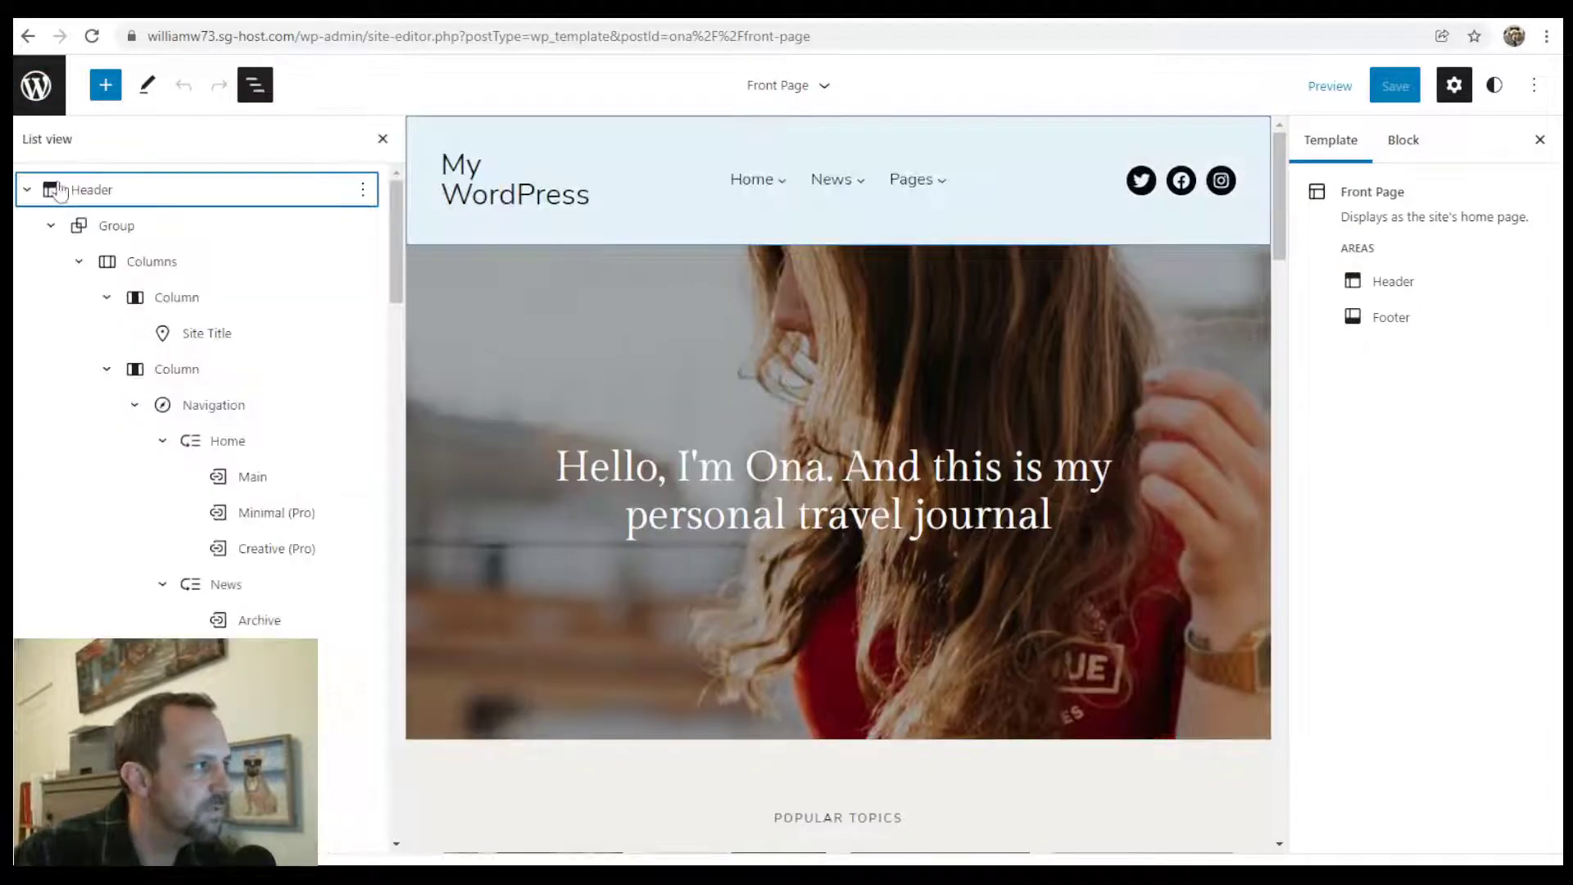
Step: Collapse the Header, Group and Footer trees, select the Header, and review its replacement parts
left_click(27, 189)
left_click(27, 225)
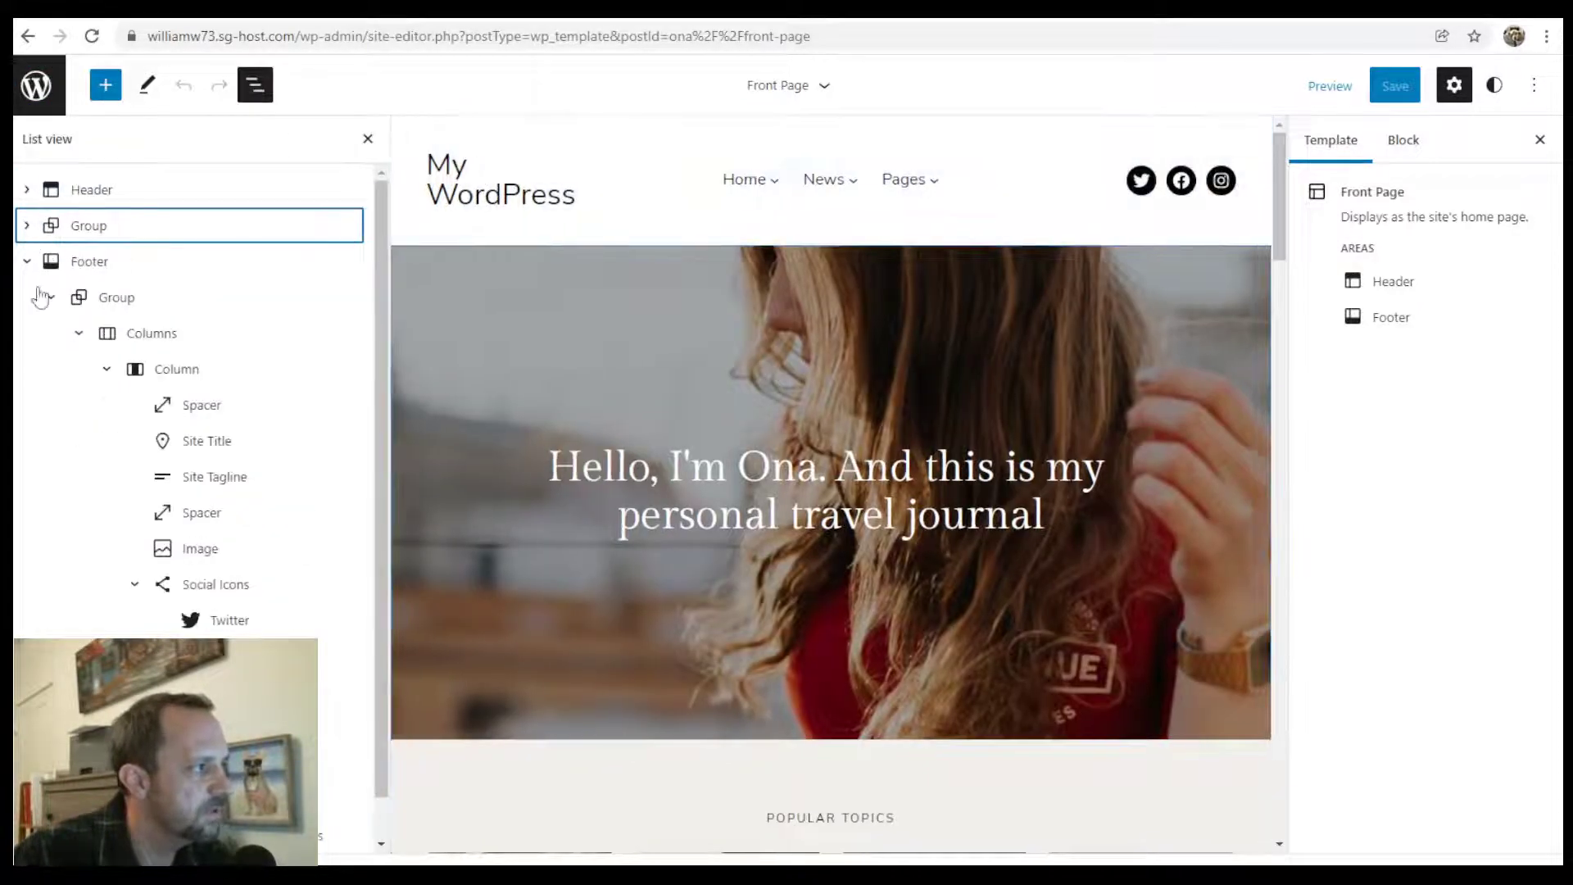
left_click(27, 262)
left_click(139, 233)
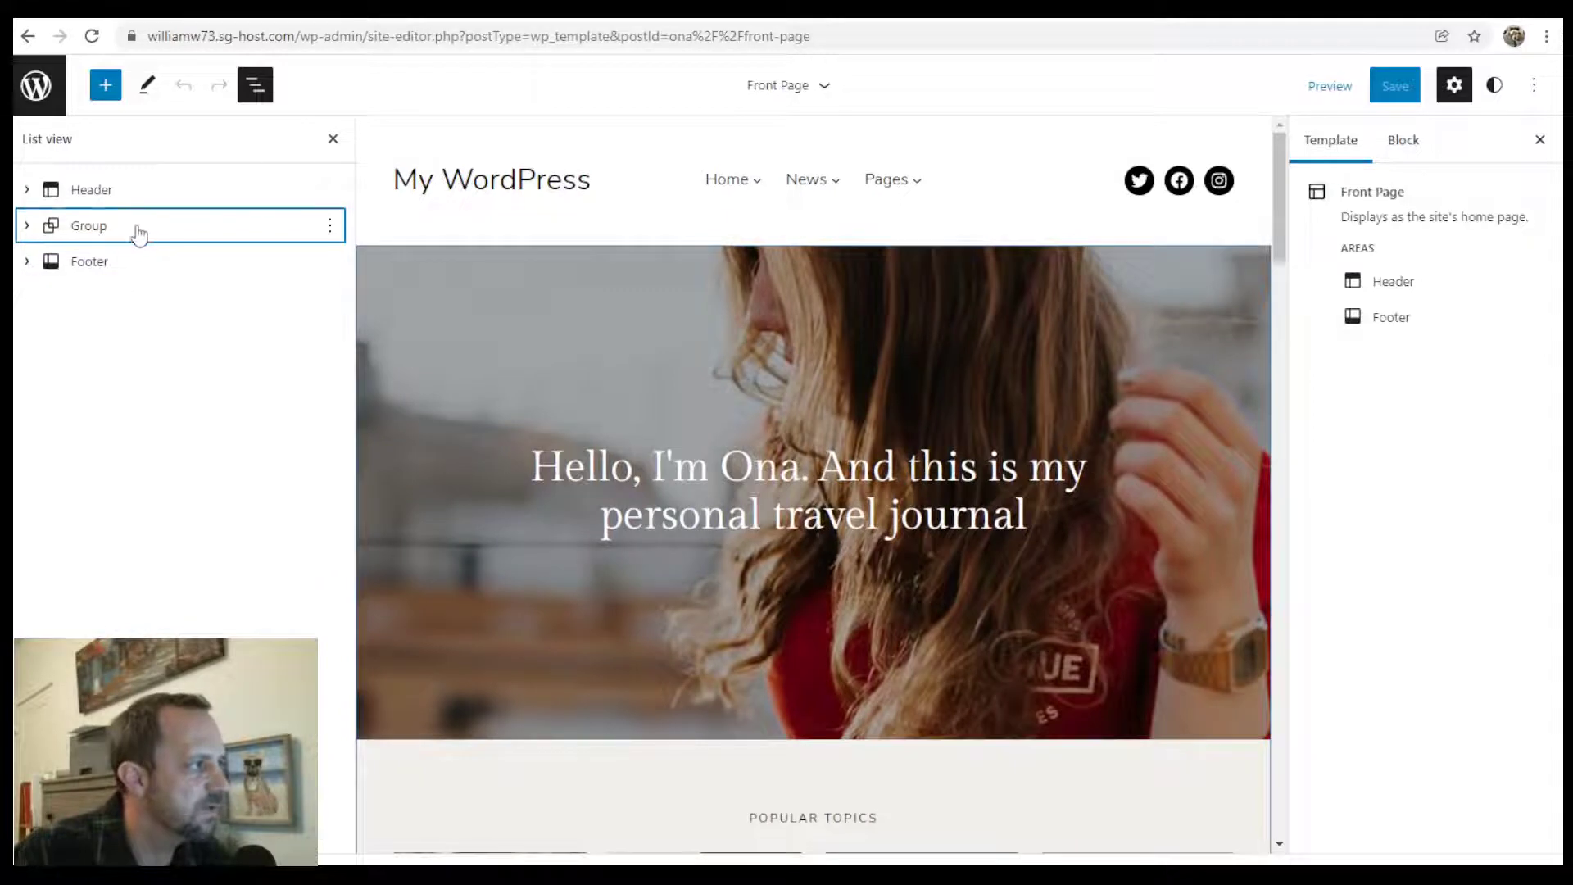
left_click(142, 232)
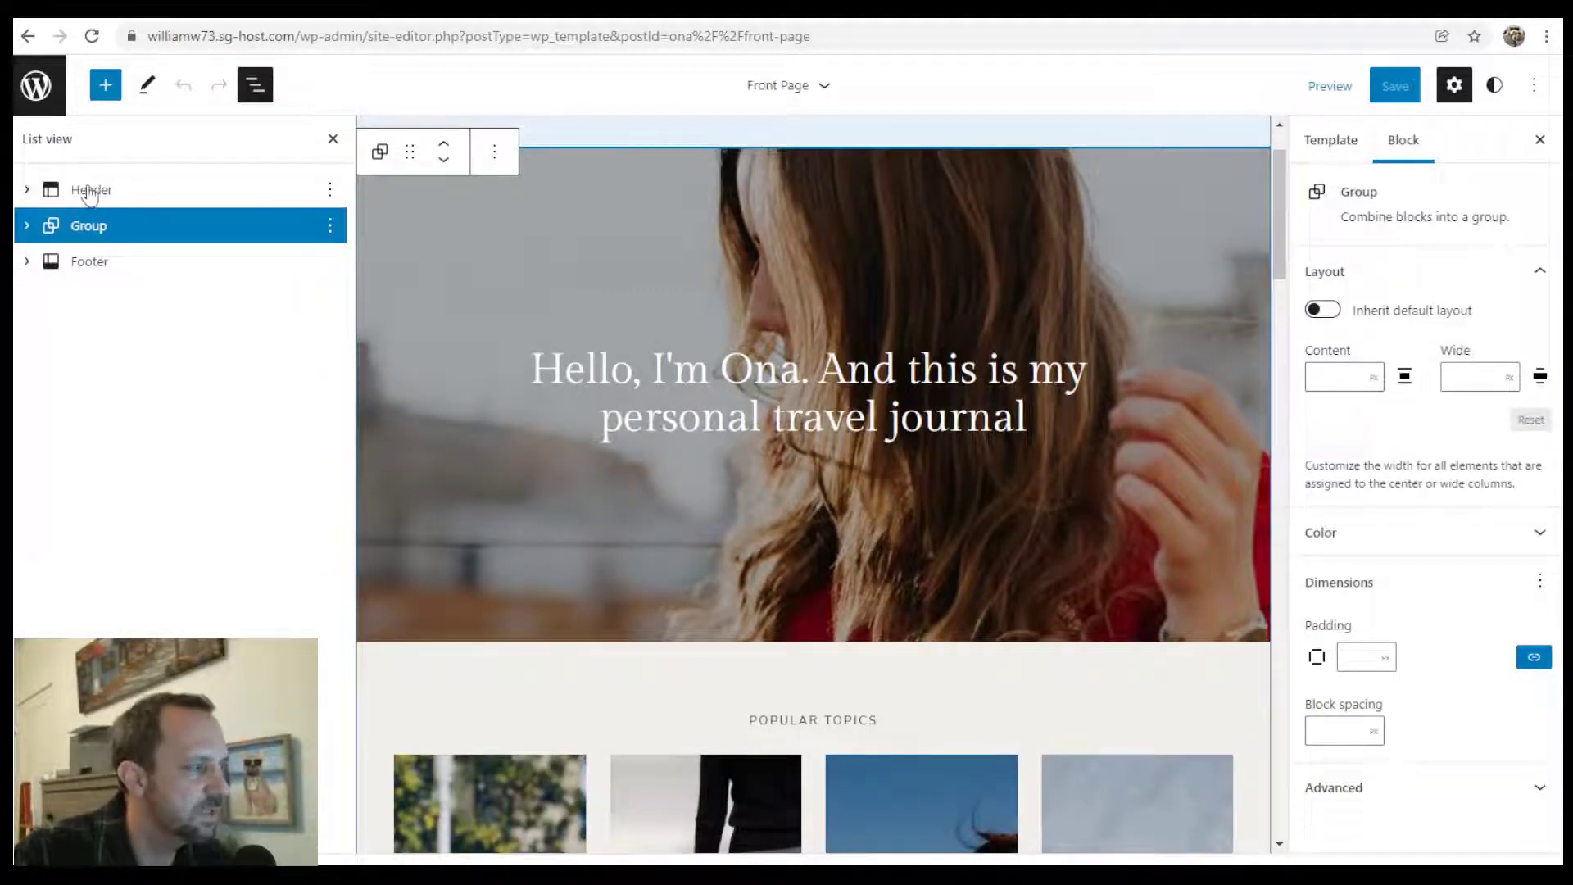
left_click(114, 195)
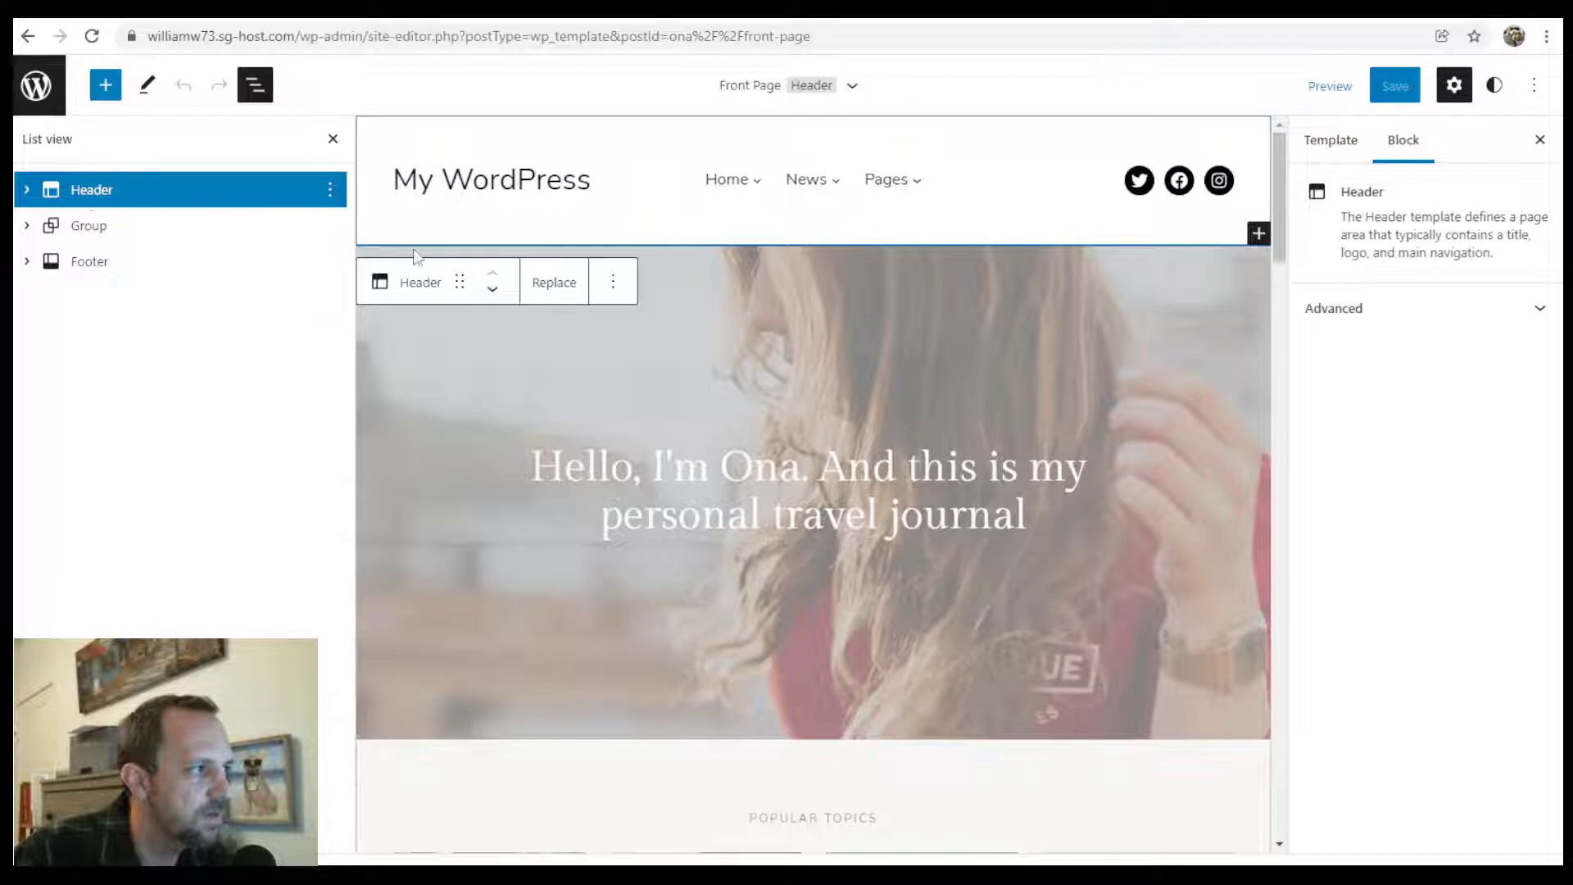
left_click(562, 281)
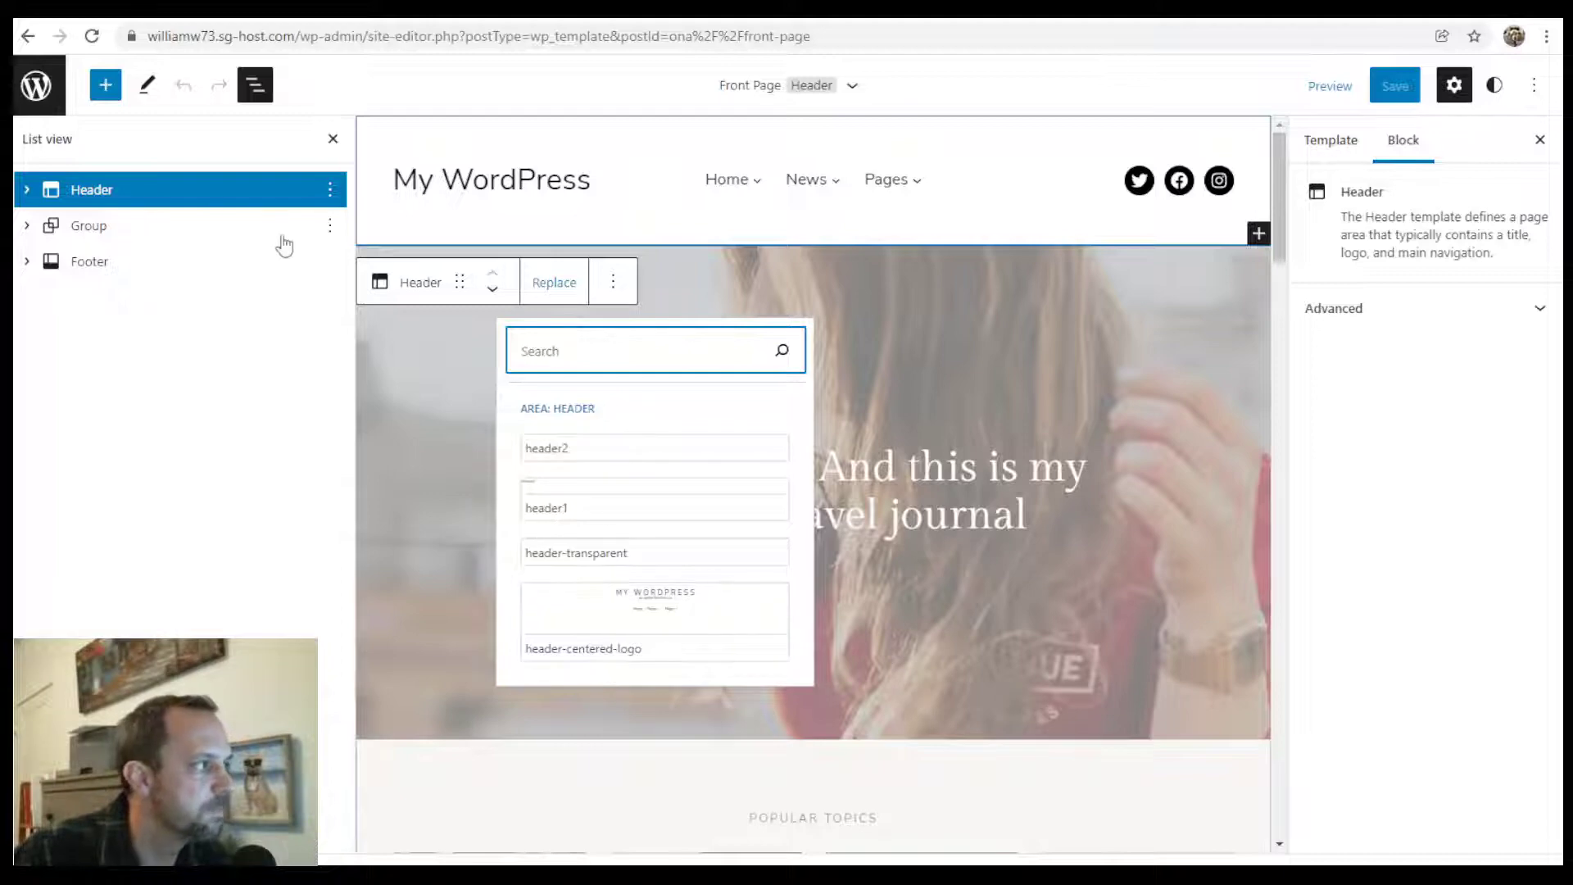
Step: Expand the Header in List View and select its inner Group block
left_click(28, 191)
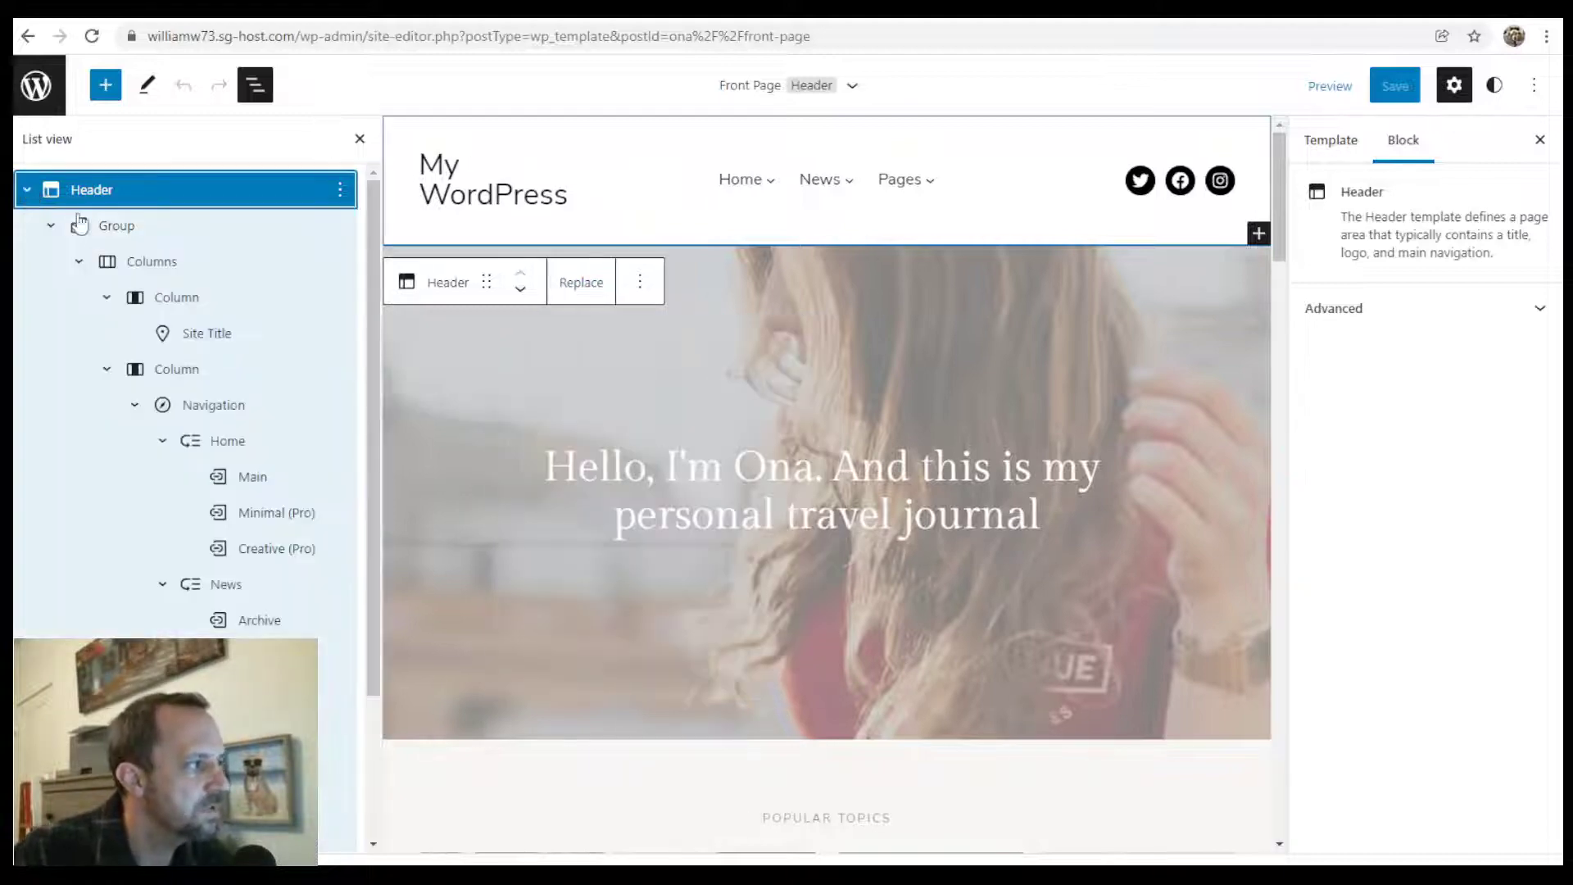
left_click(53, 226)
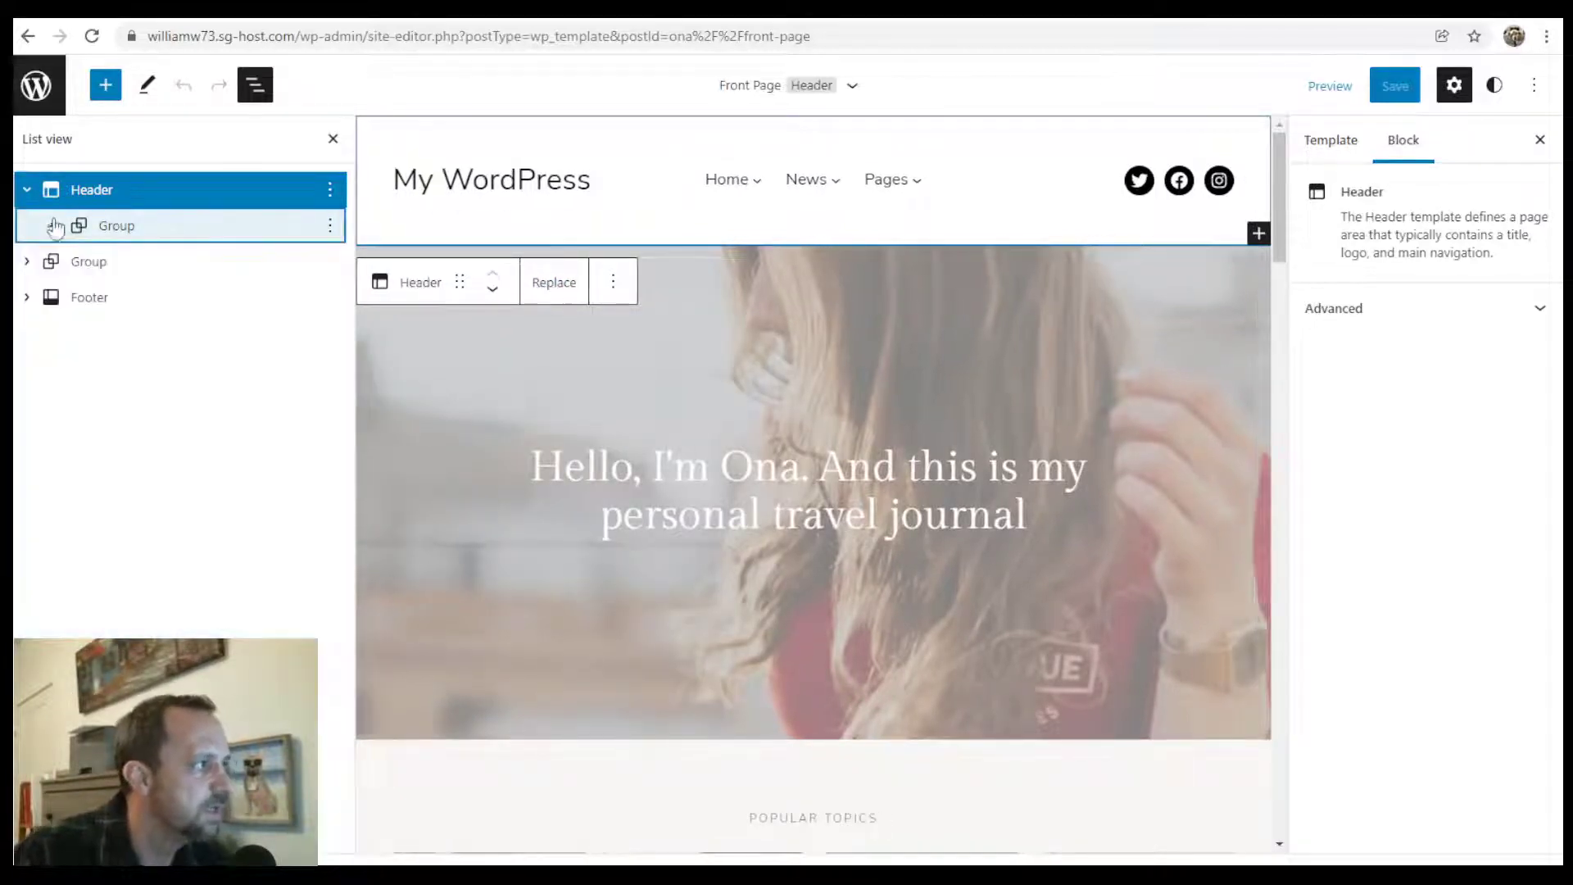
left_click(178, 231)
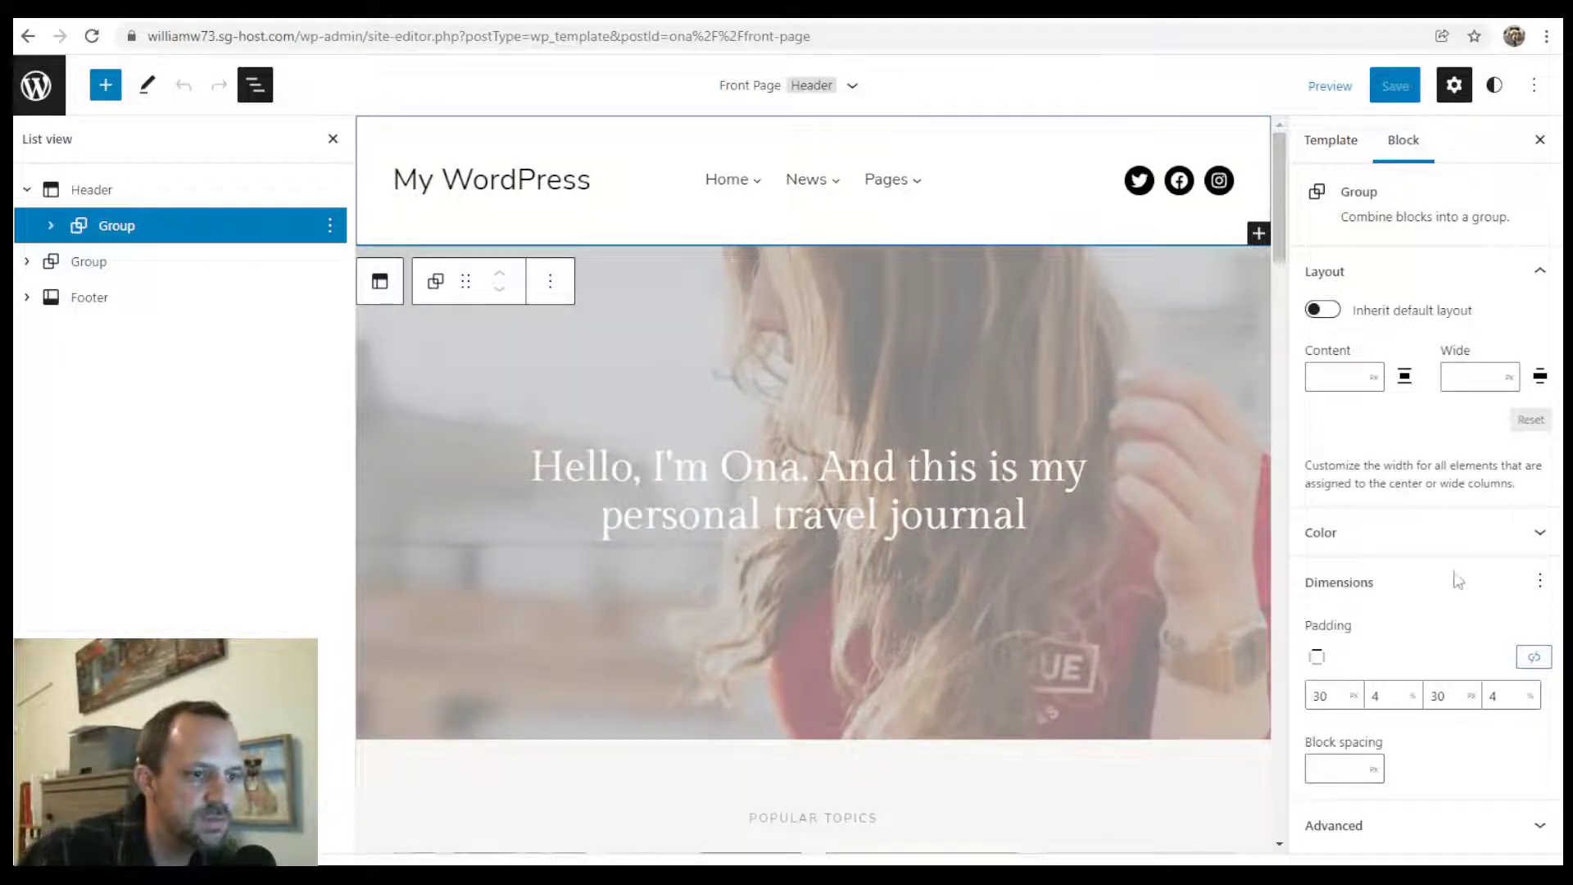
Step: Set the header Group's padding to 30px top and bottom, 4% left and right
left_click(1337, 697)
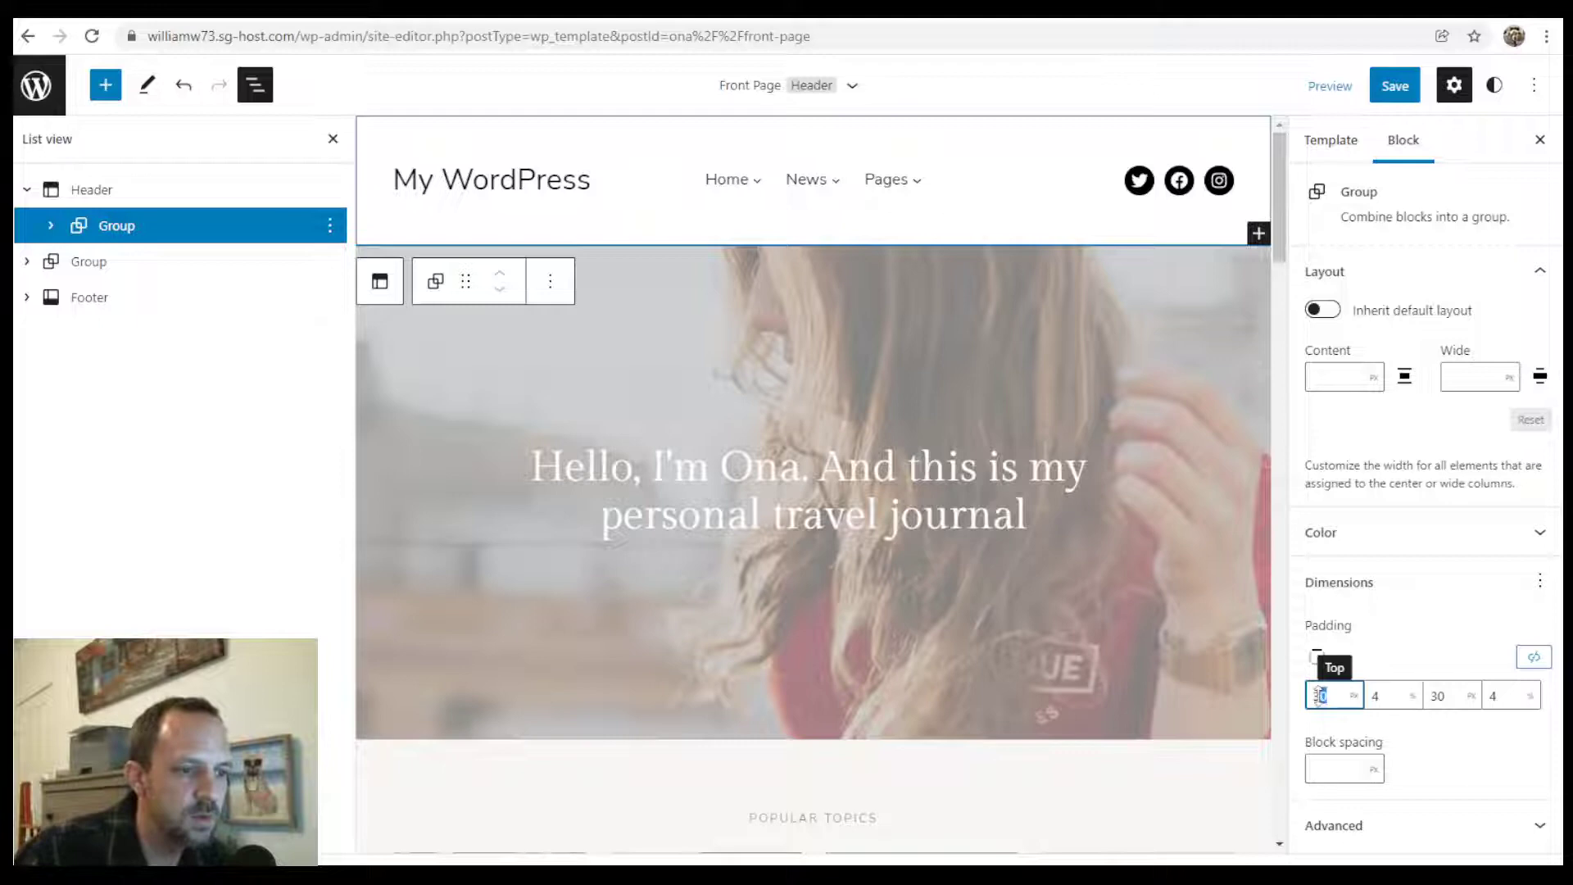
left_click(1383, 698)
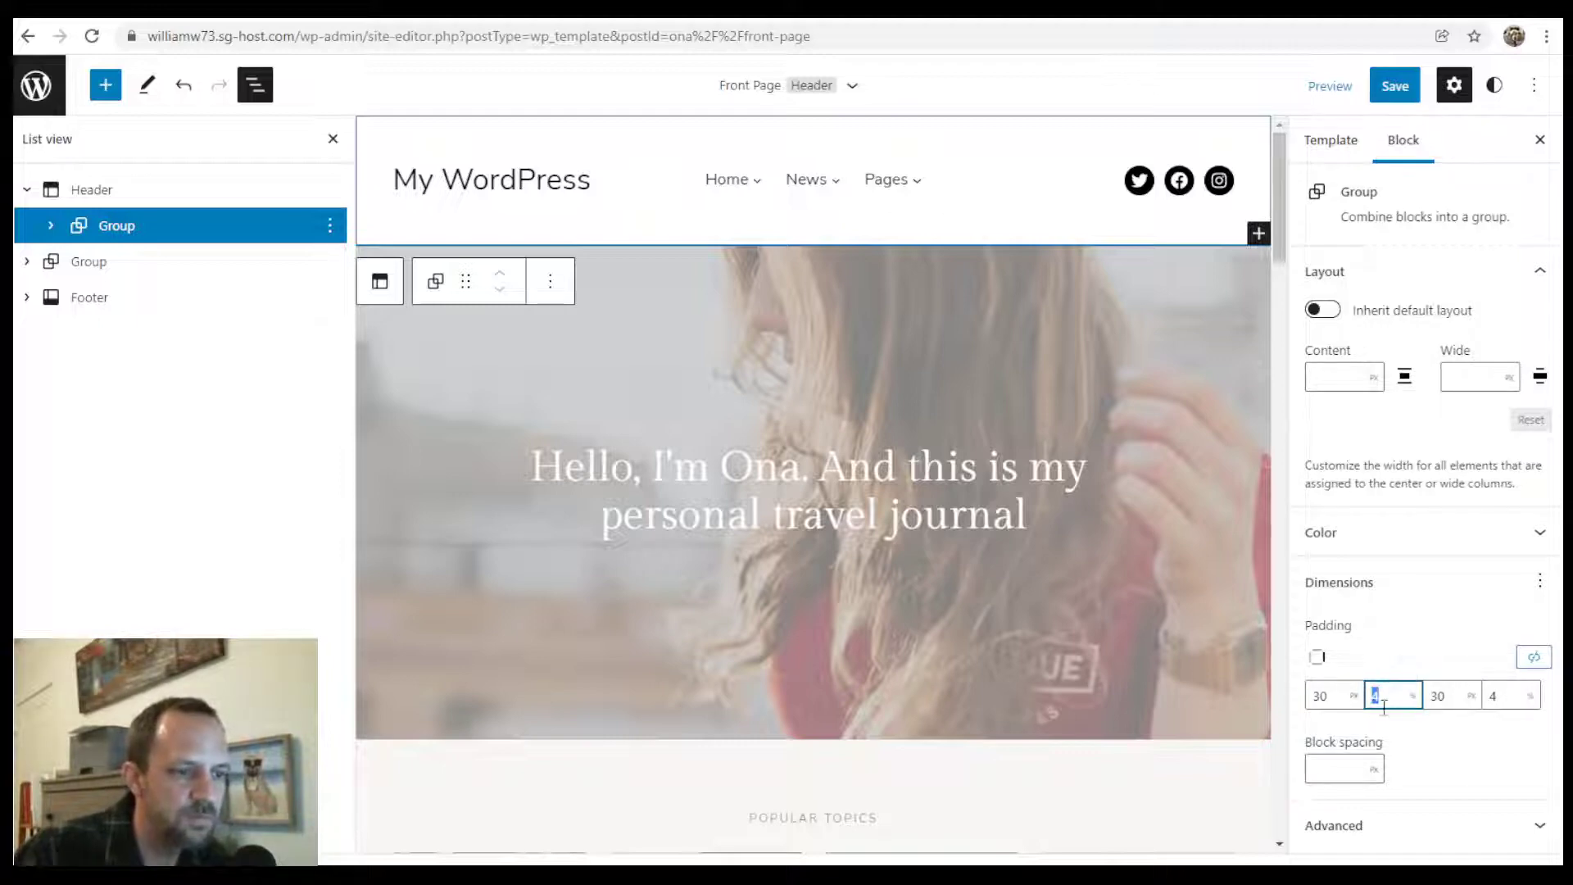
left_click(1459, 695)
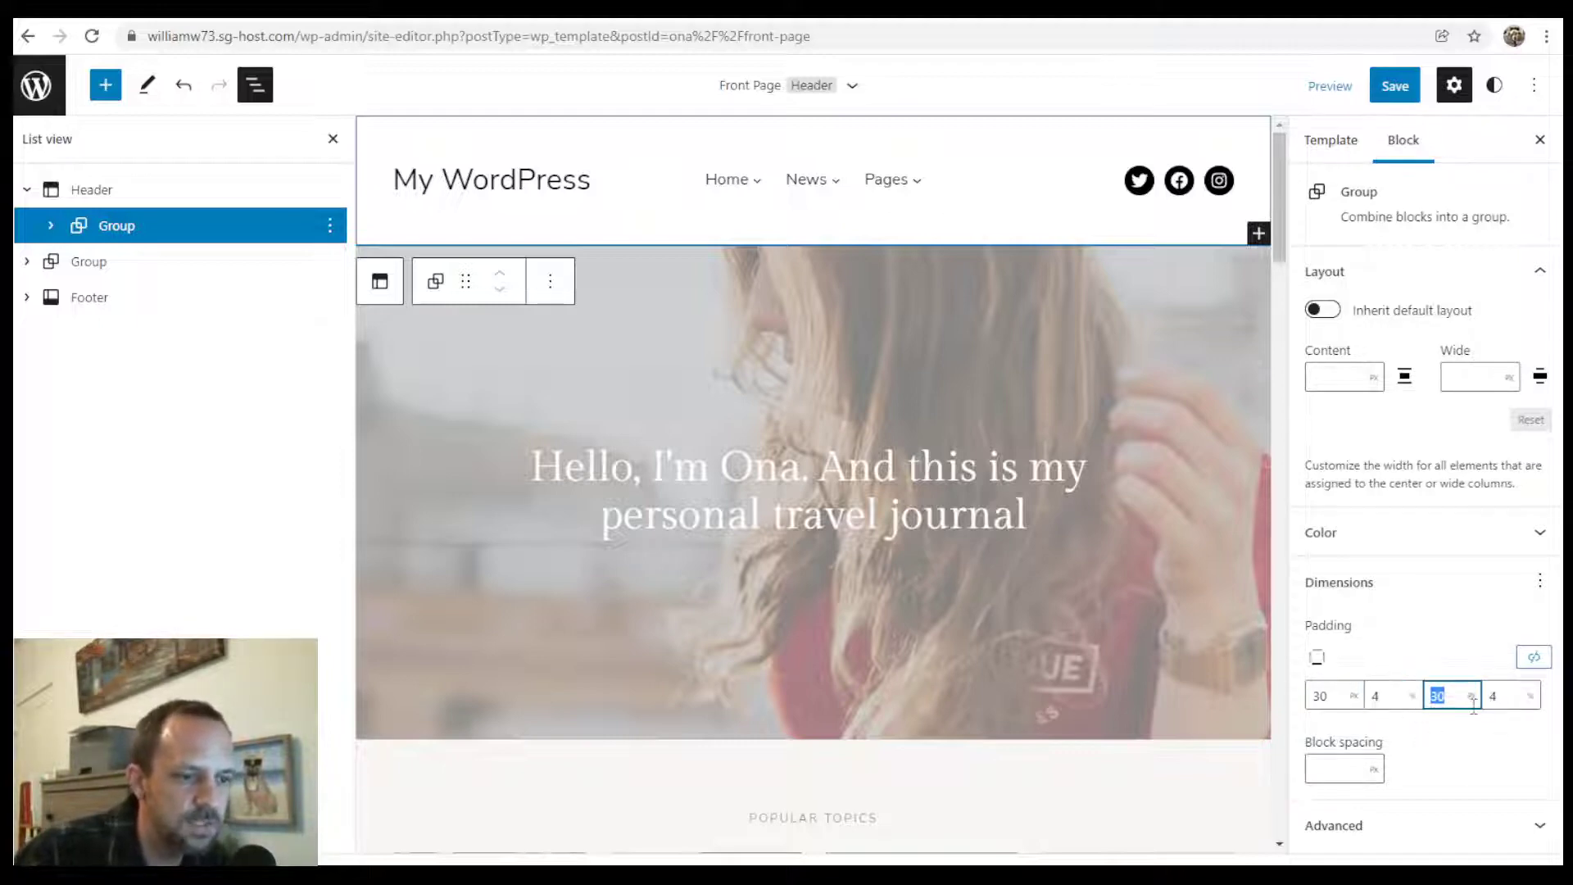
left_click(1500, 697)
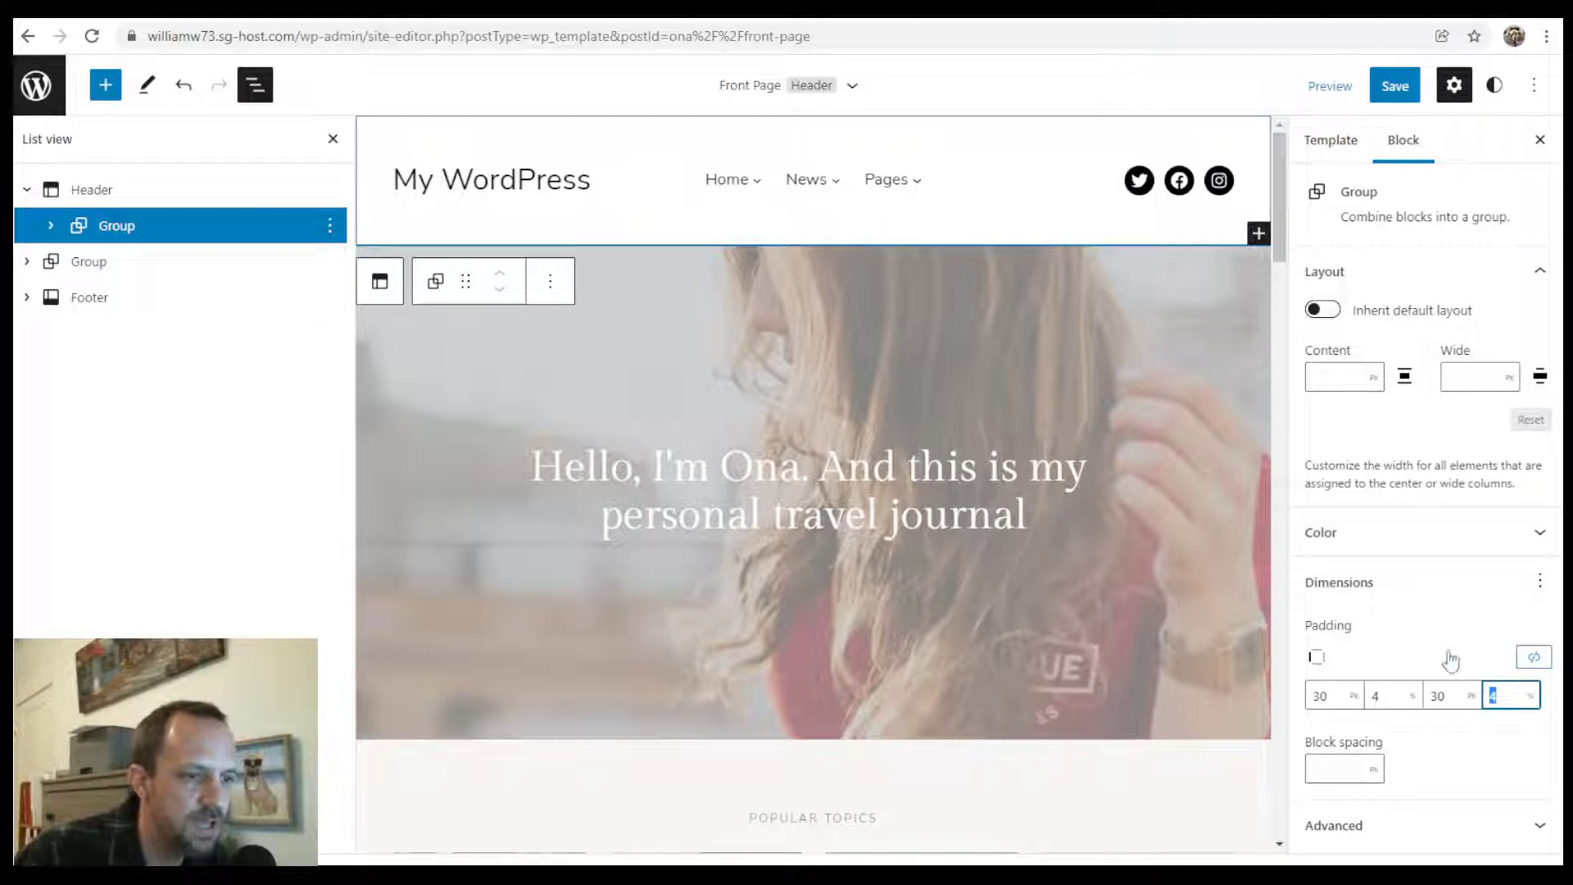
left_click(1418, 632)
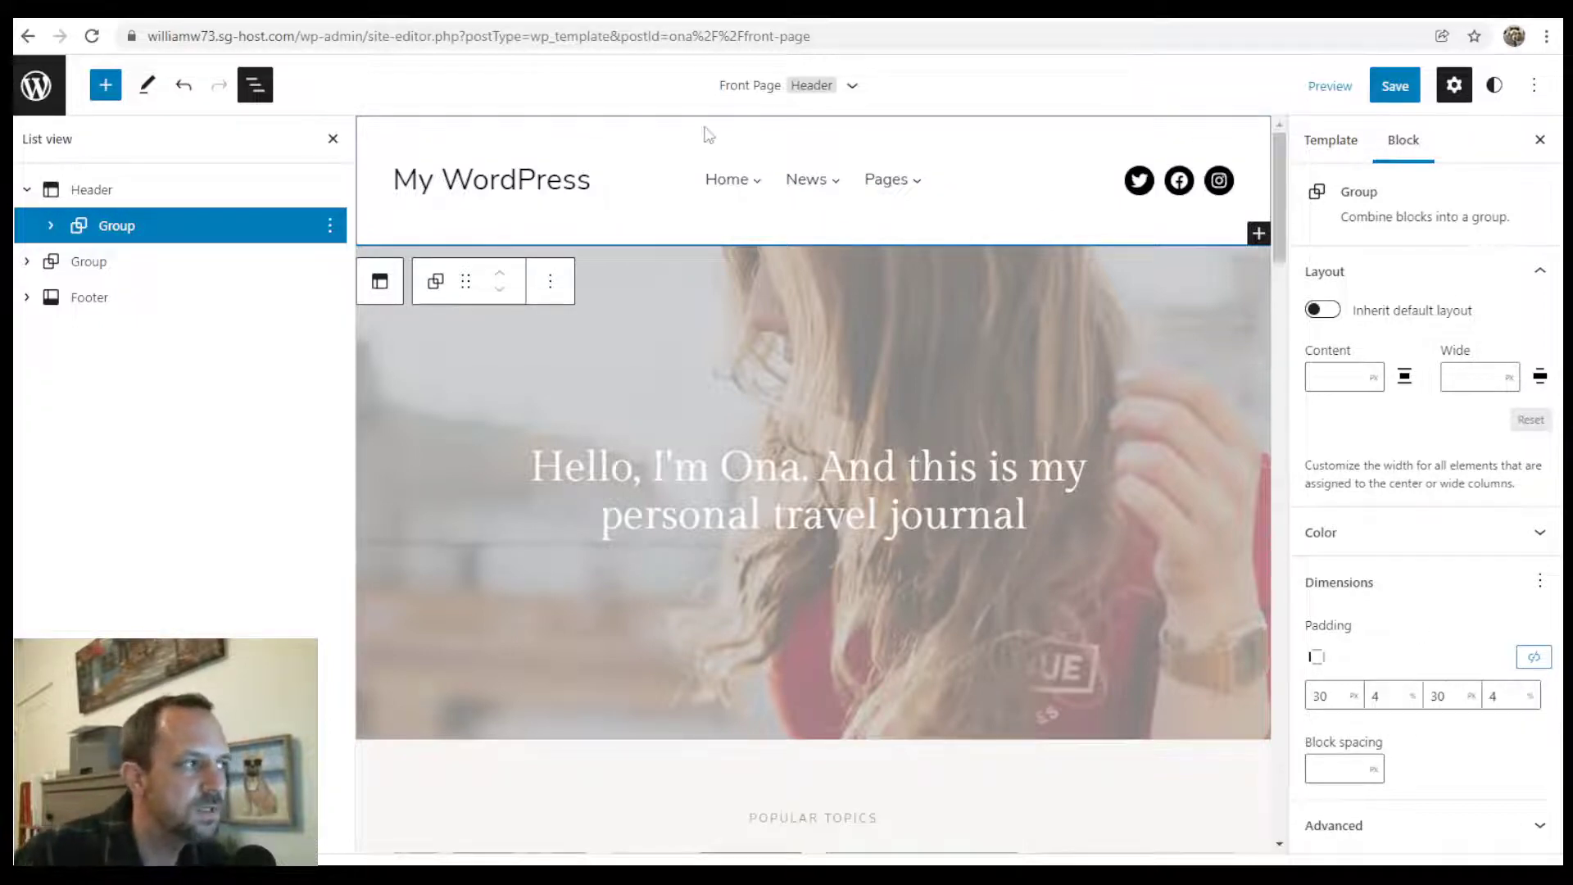
Step: Give the header group the off-white #F2F0EC background, then select its Columns block
left_click(1467, 540)
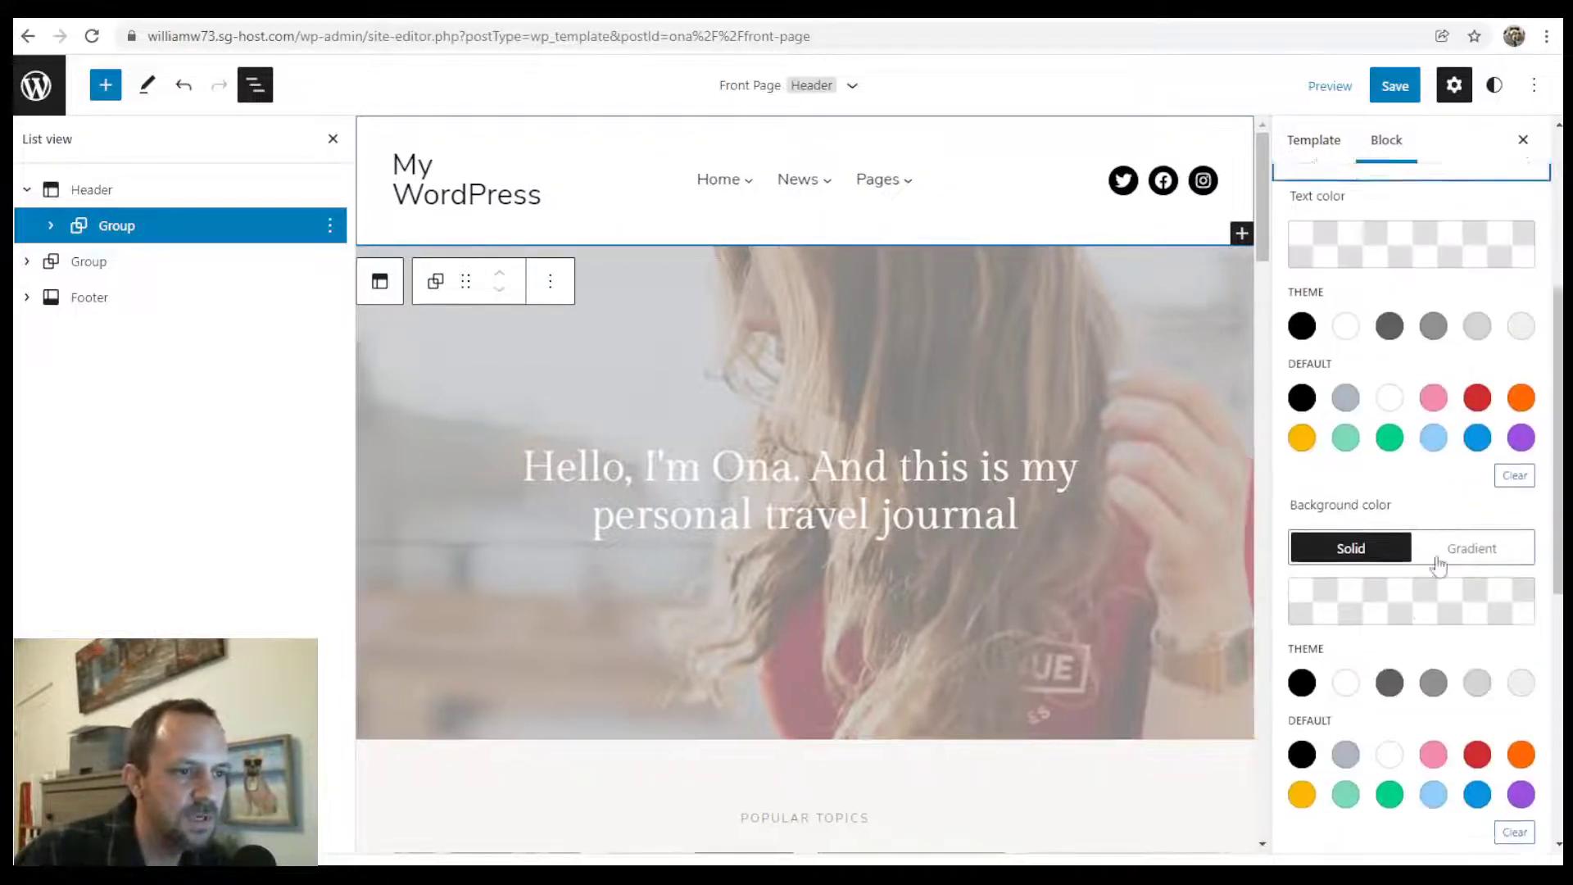
left_click(1521, 667)
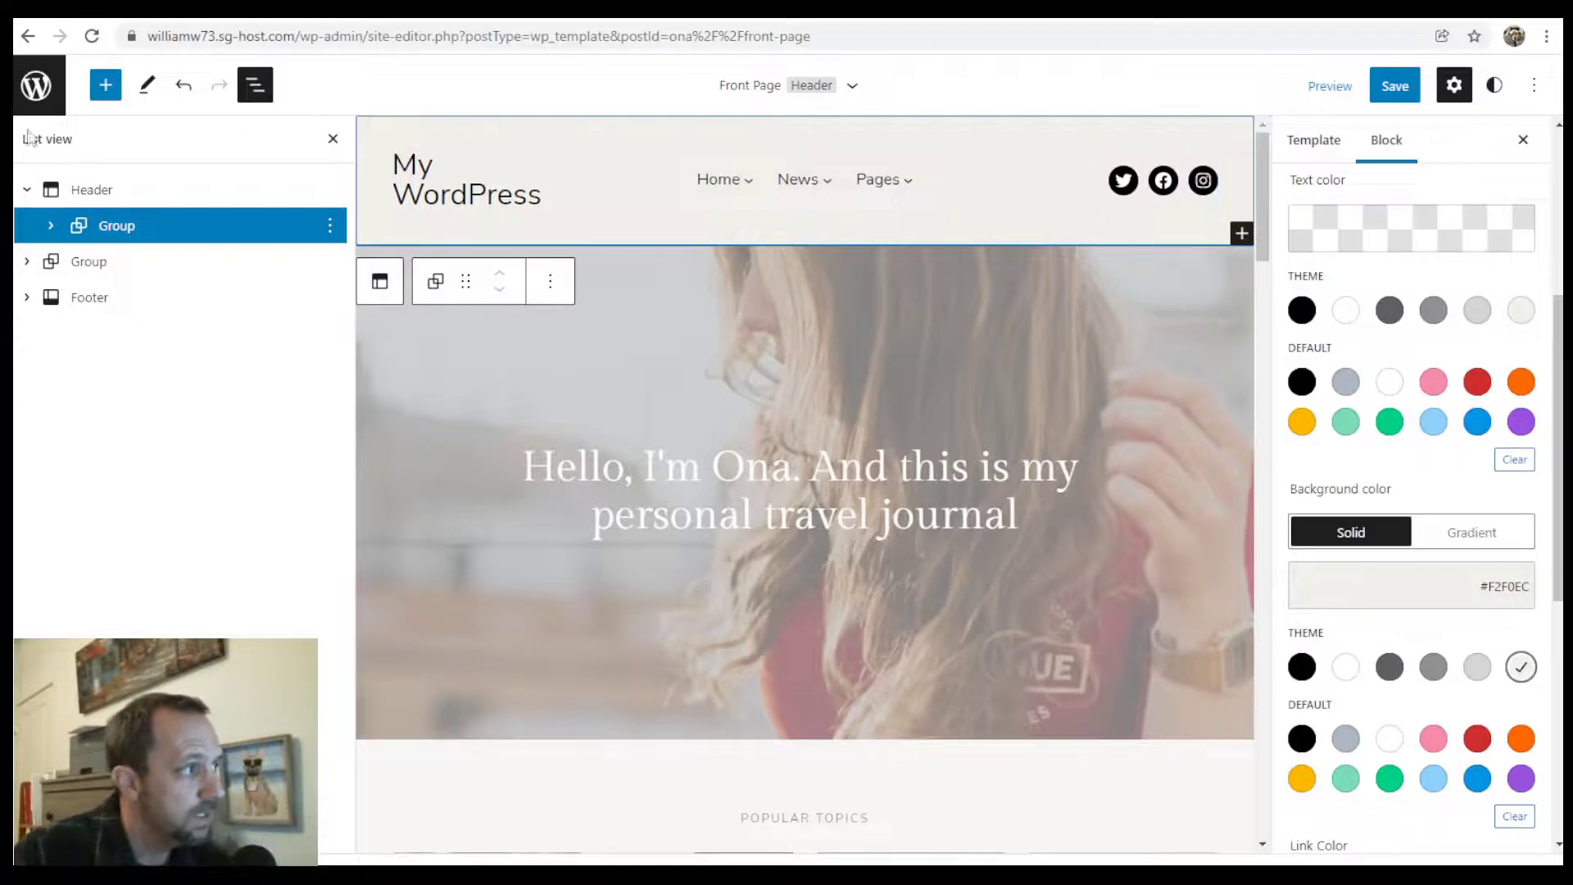
left_click(51, 225)
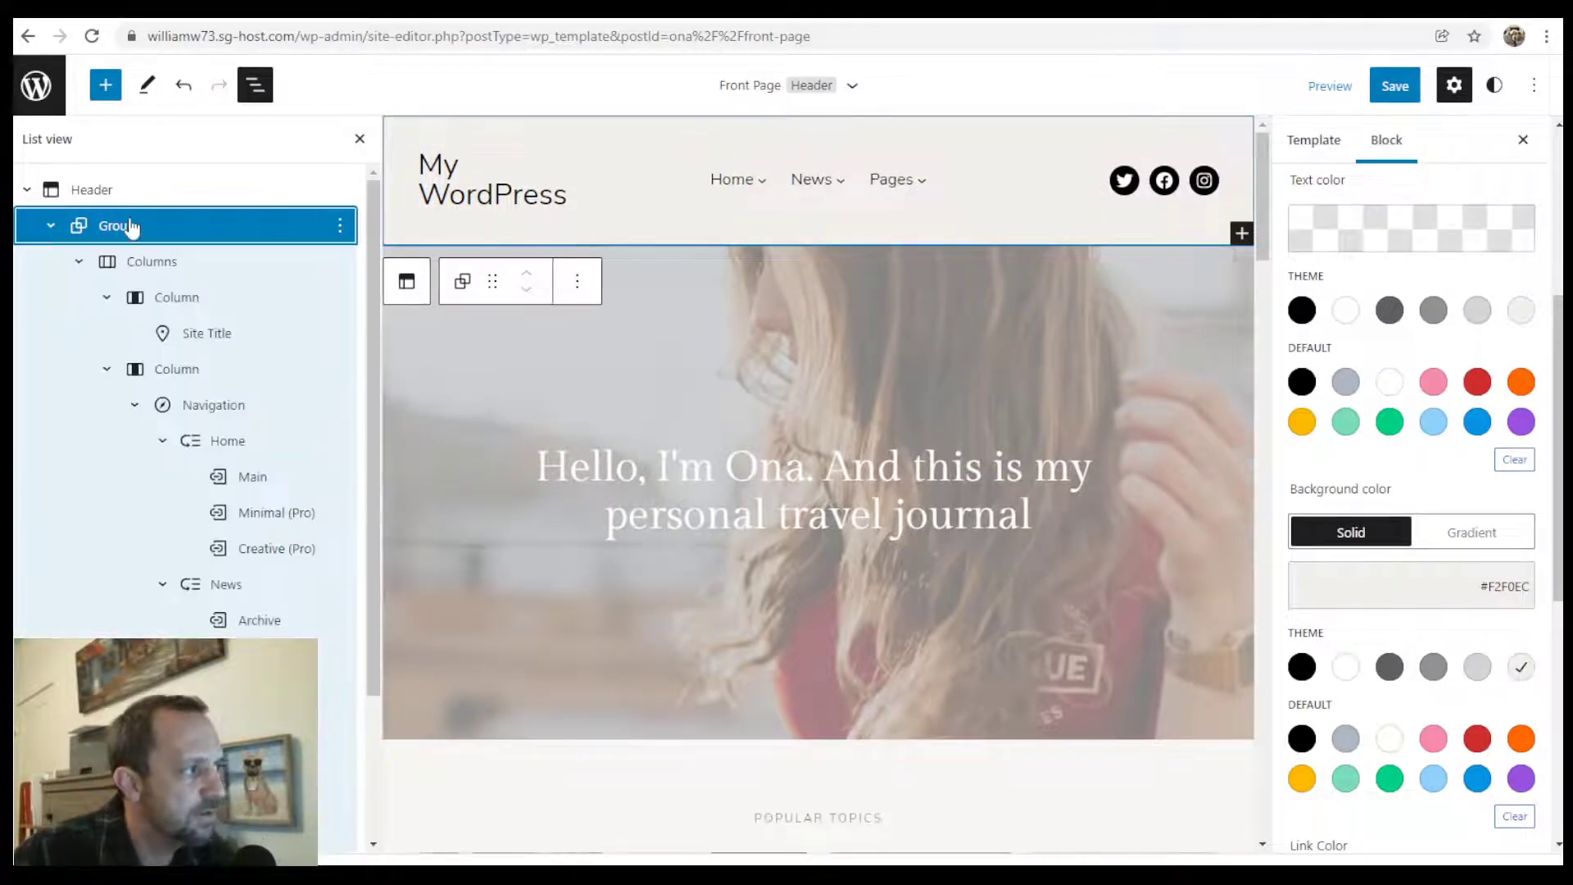
left_click(78, 261)
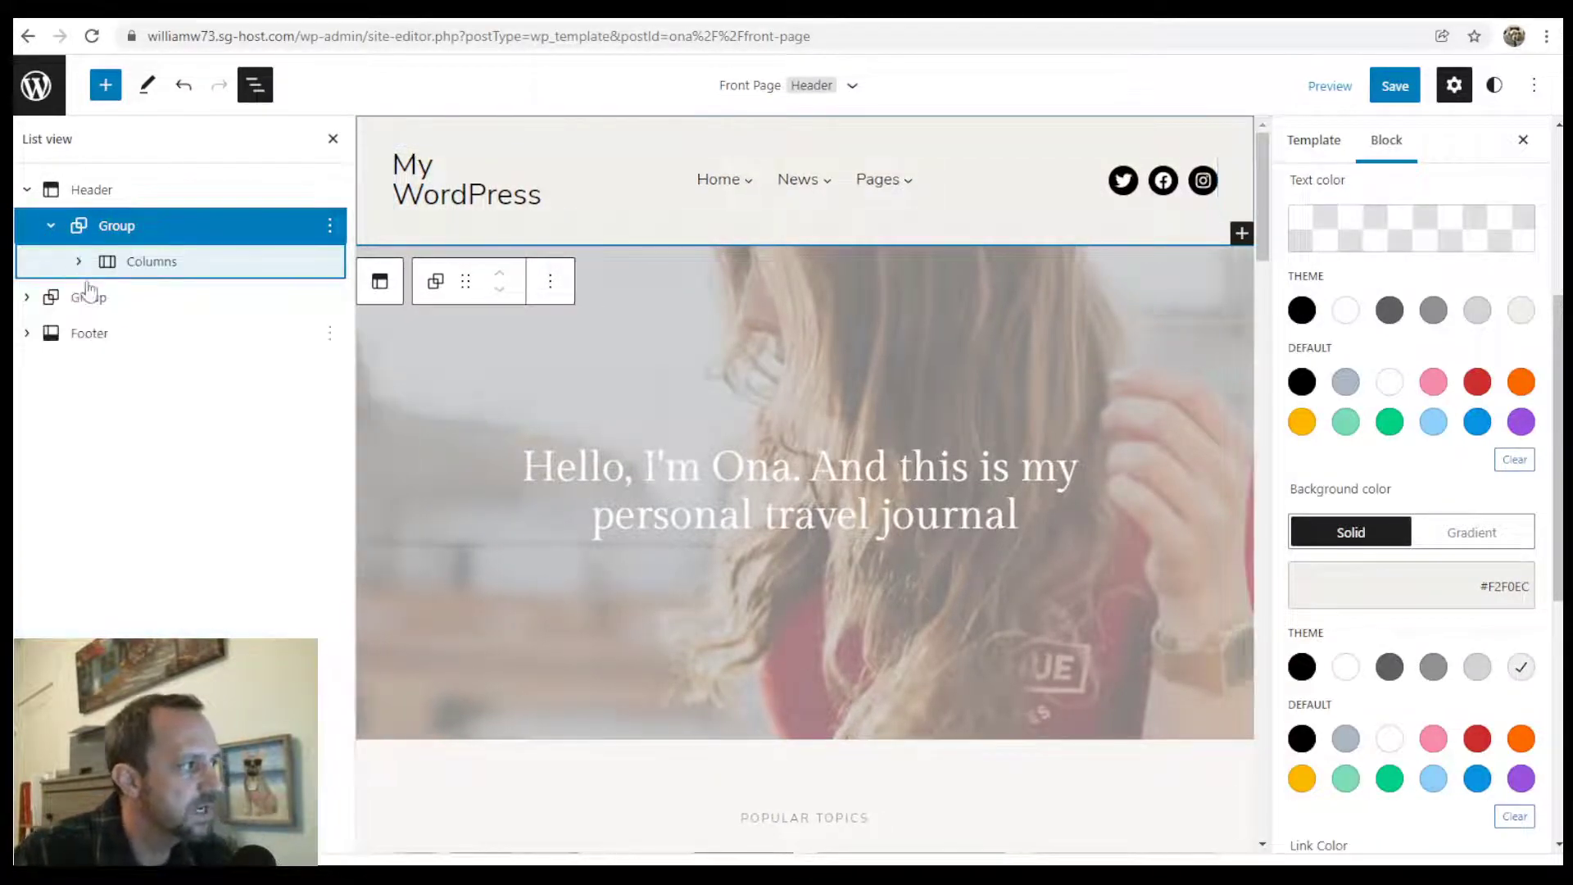
left_click(189, 263)
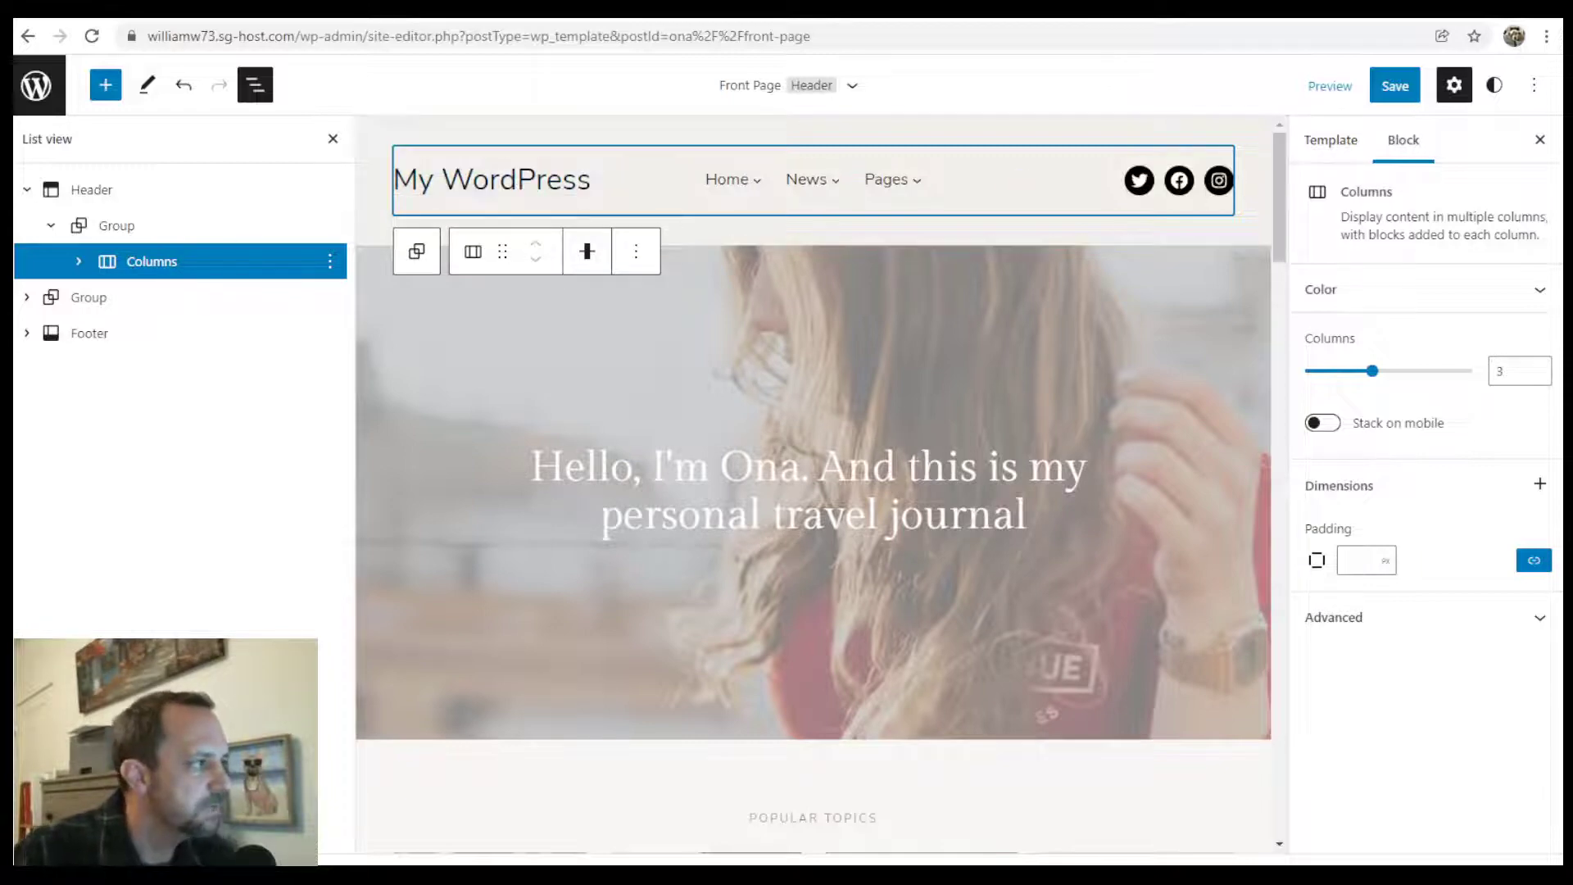
Step: Insert a Site Logo block into the header's first column after the site title
left_click(80, 261)
left_click(137, 296)
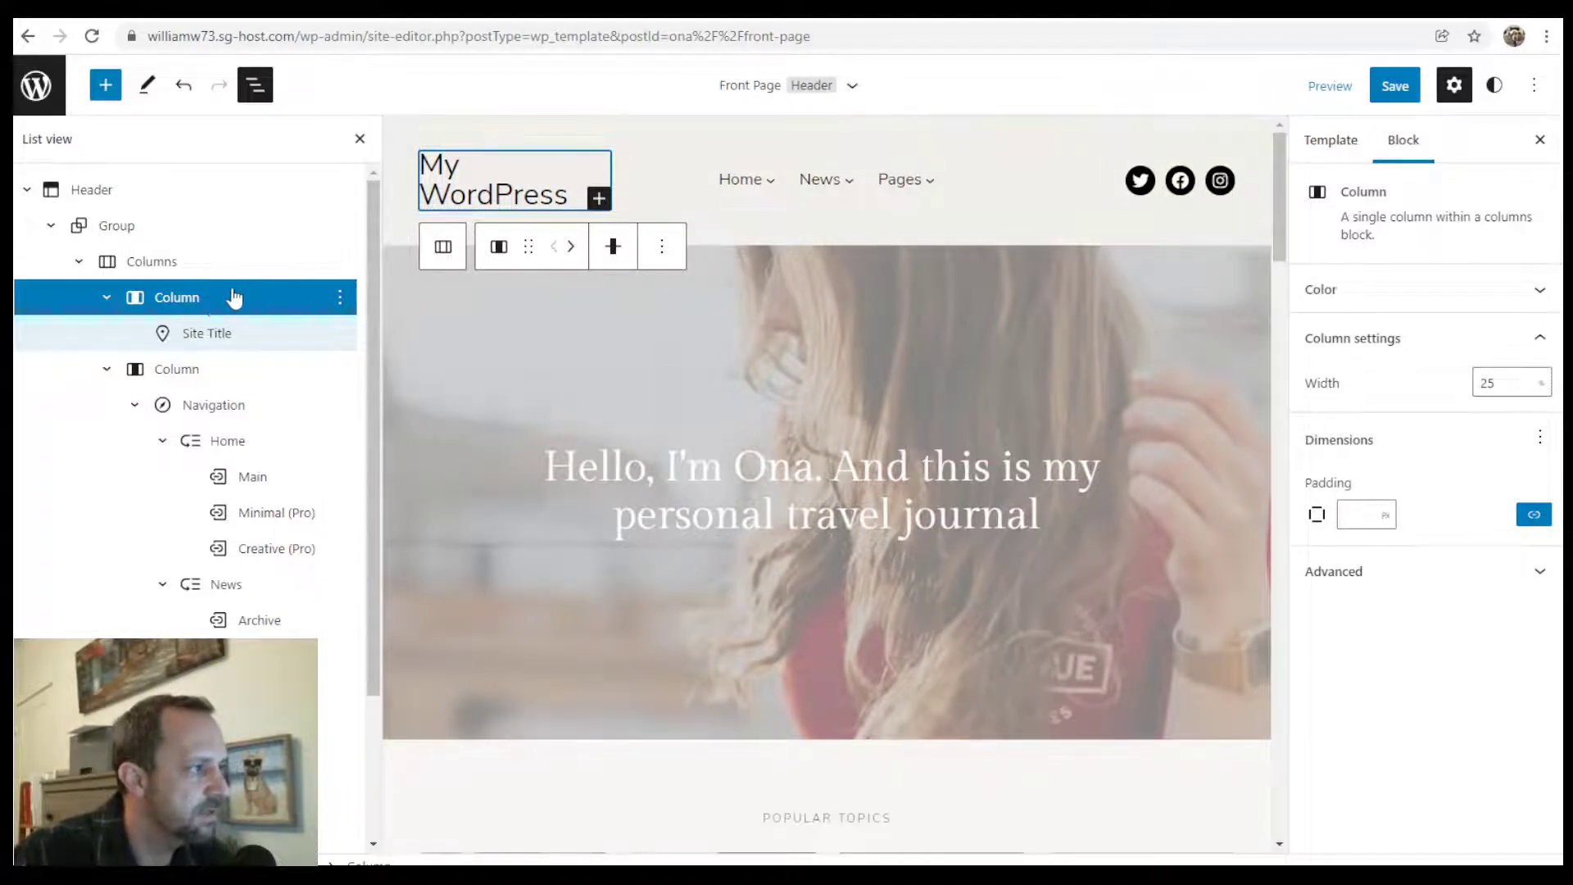
left_click(601, 201)
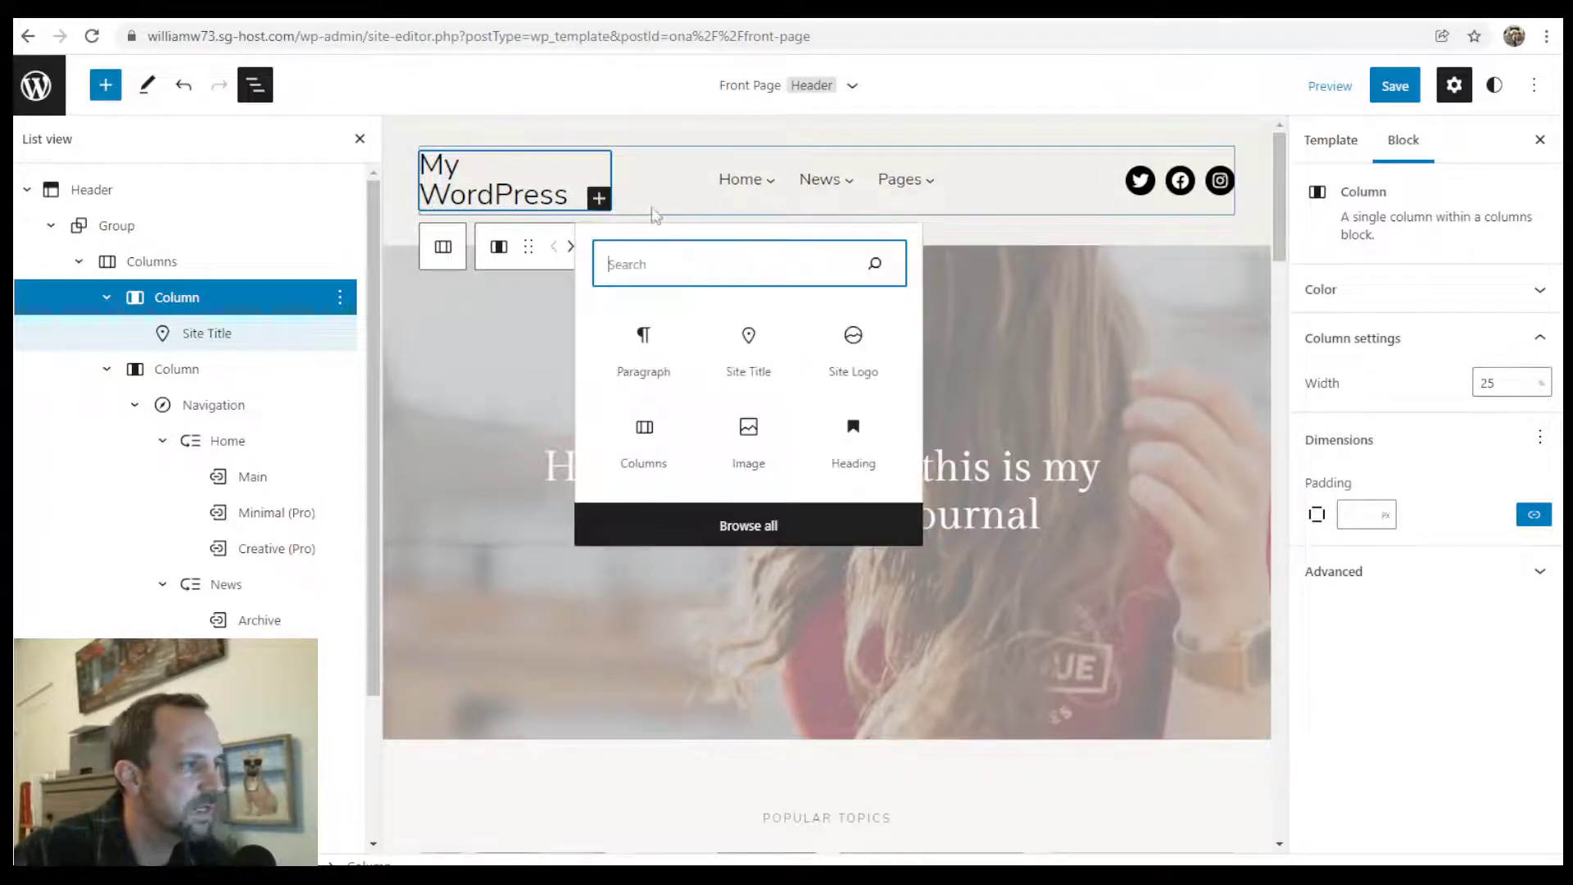
type("lo")
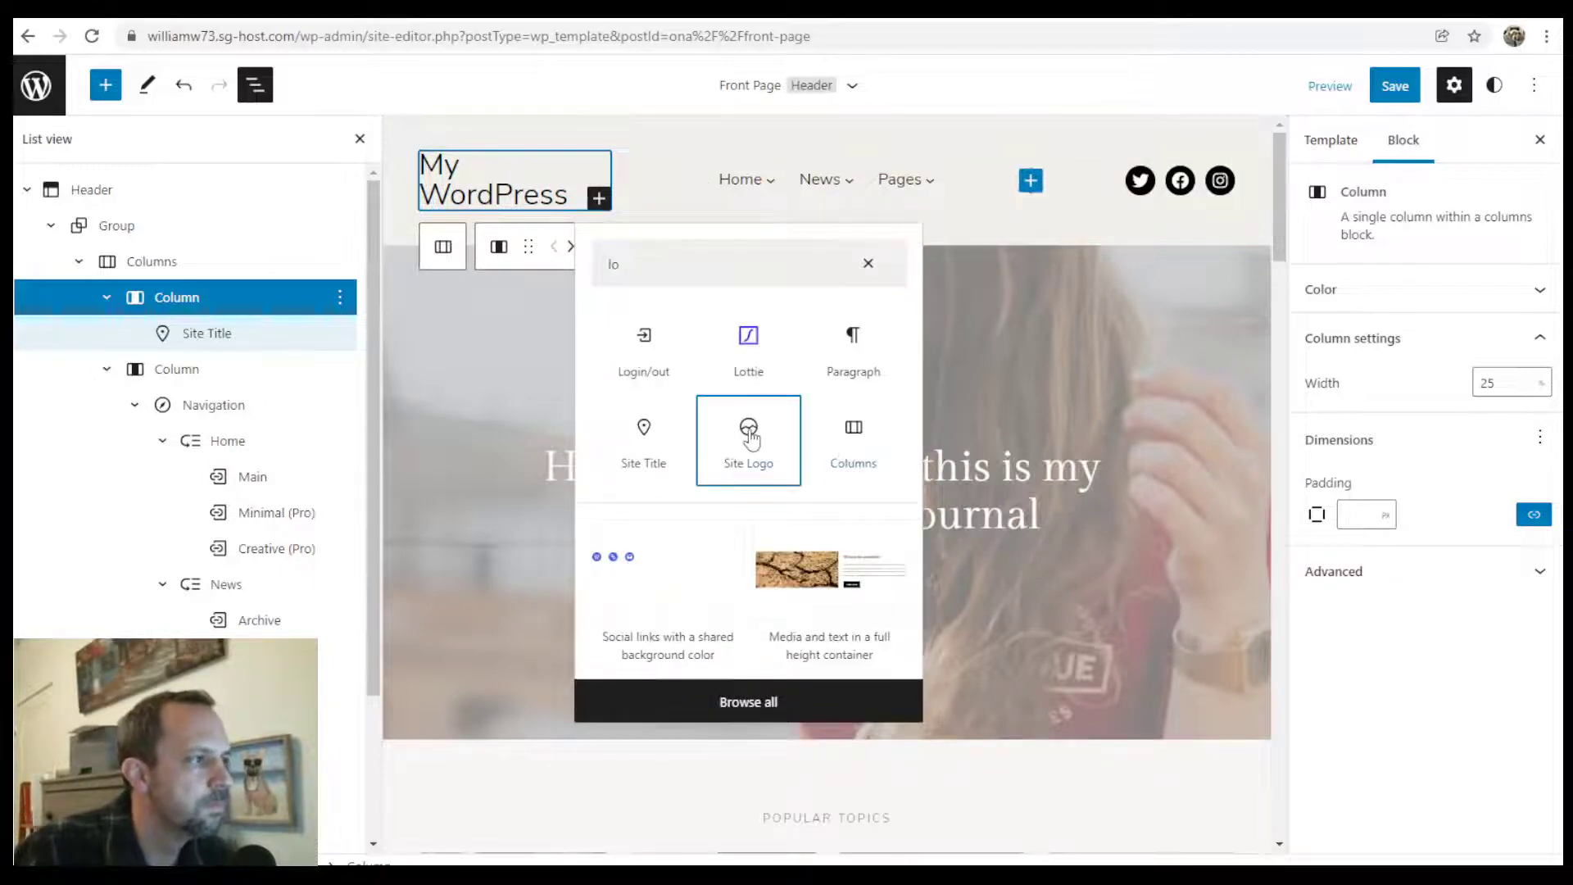
left_click(745, 438)
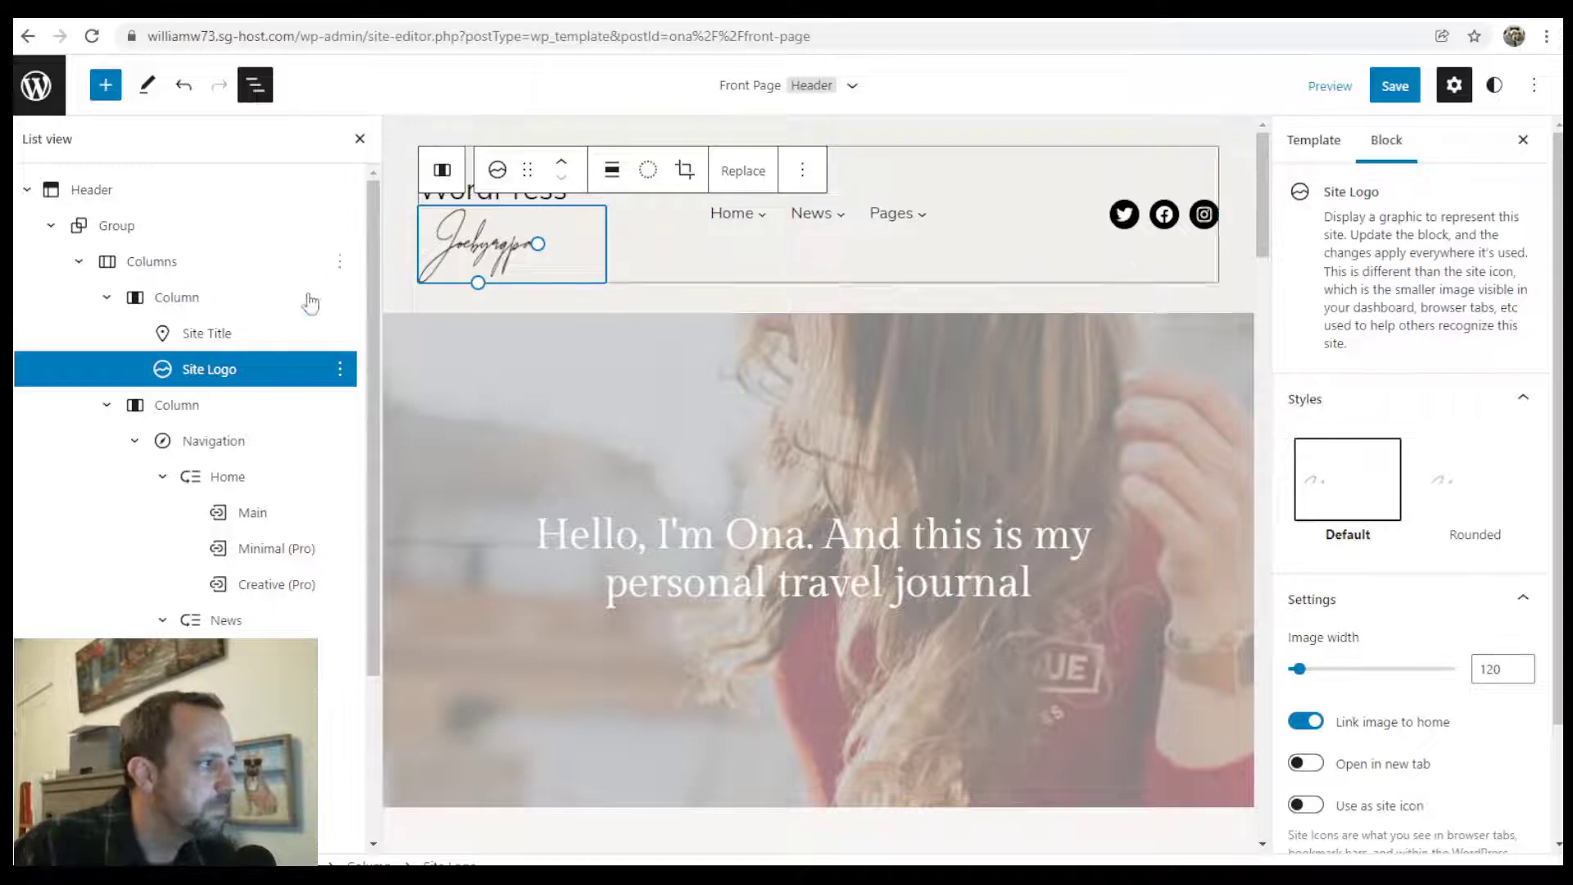
Step: Delete the My WordPress Site Title block from the first column
left_click(221, 333)
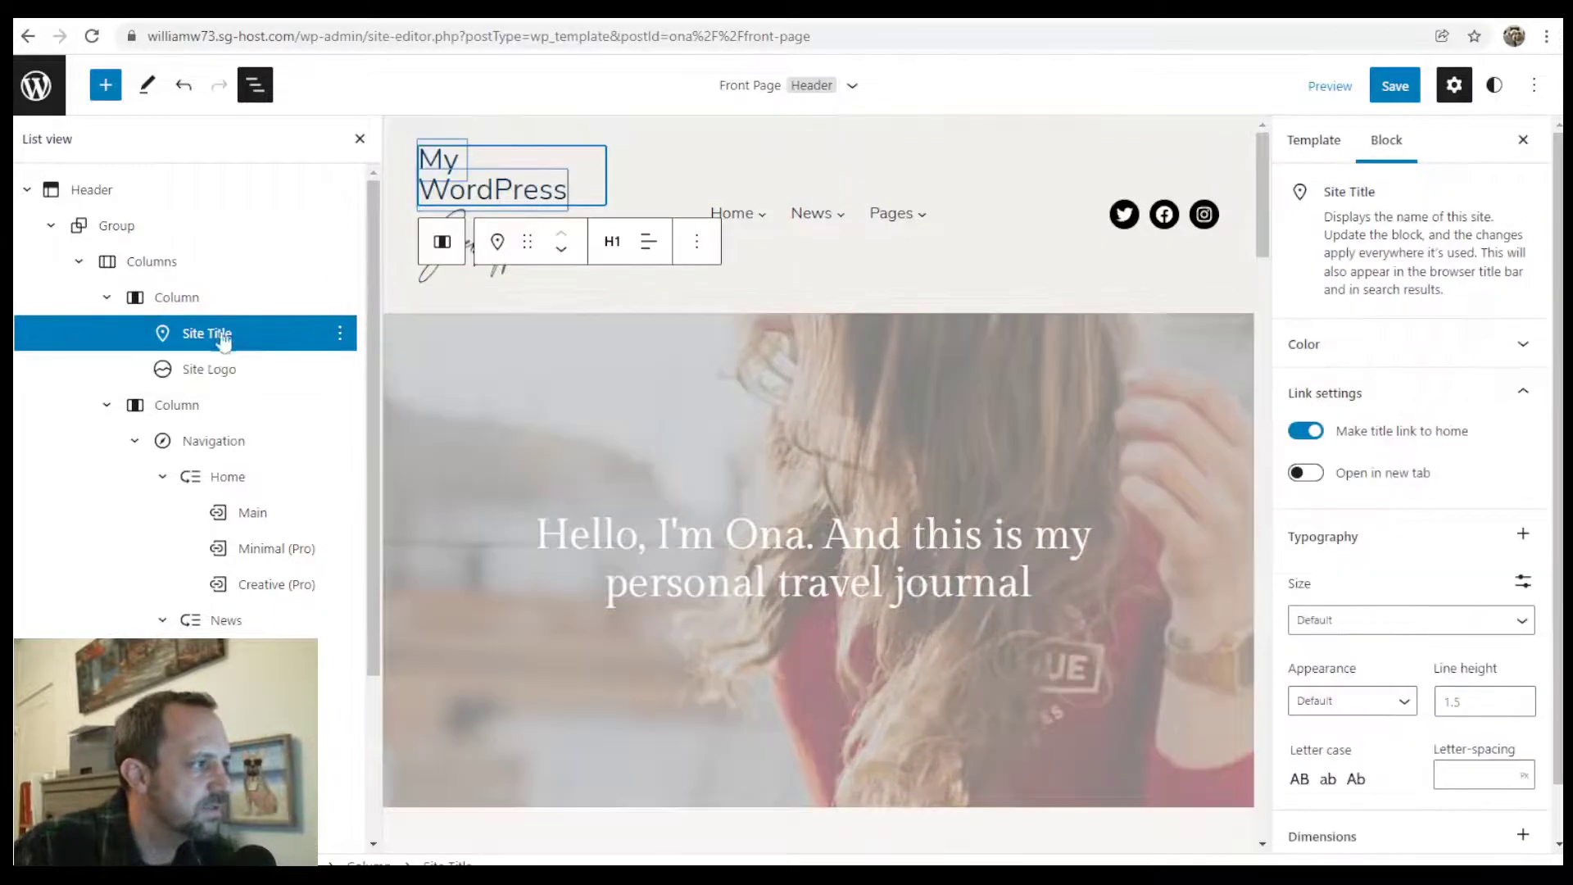
left_click(697, 240)
left_click(756, 665)
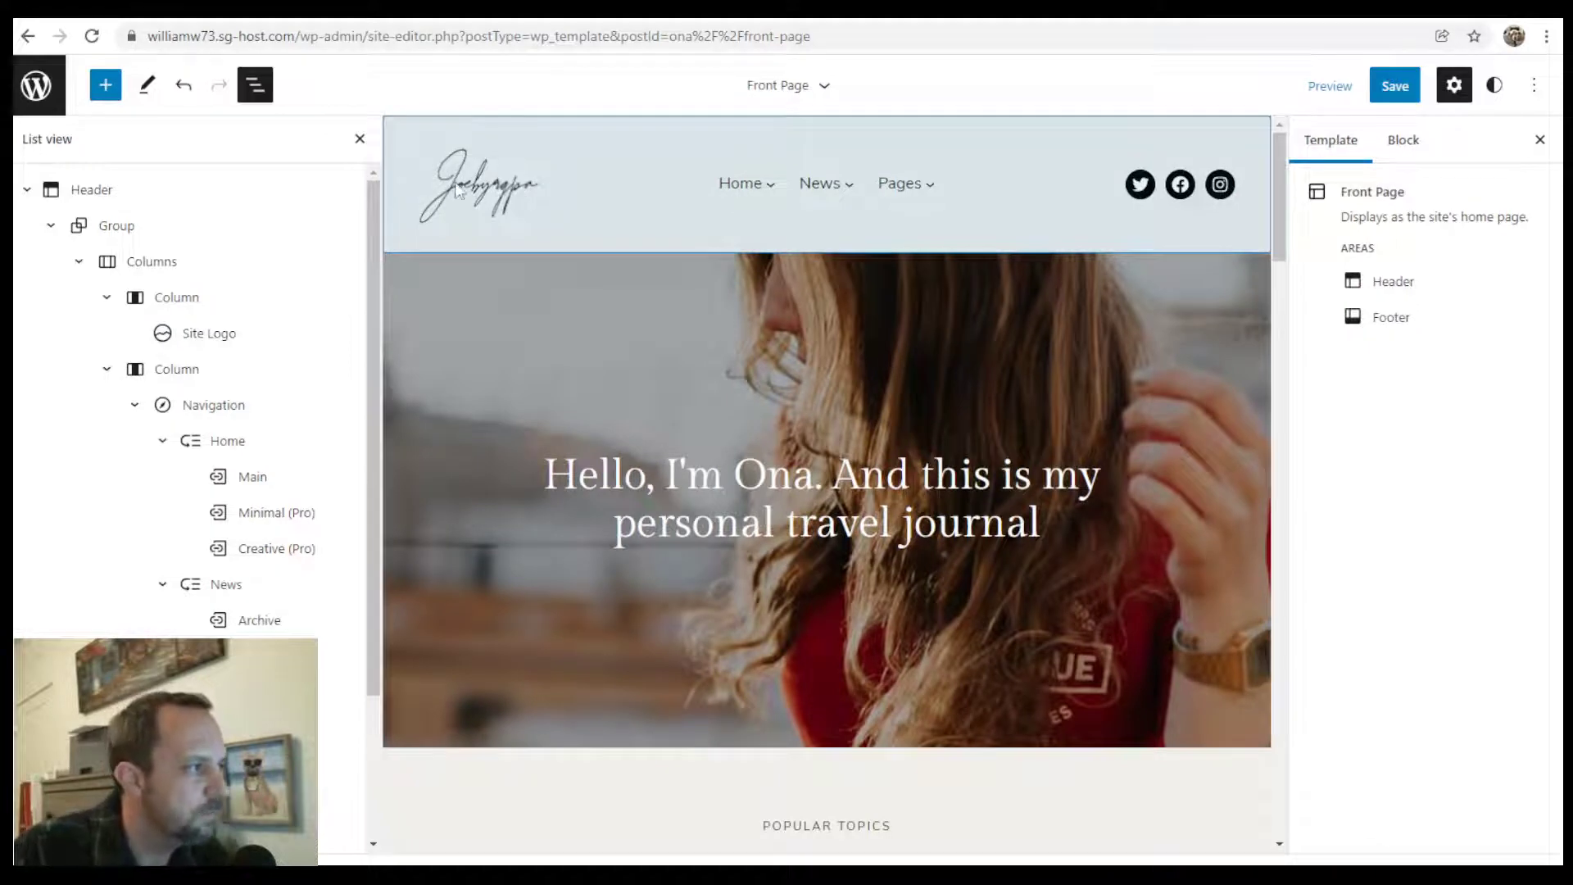
Step: Select the header's Navigation block and add a Sample Page link after Pages
left_click(109, 298)
left_click(115, 338)
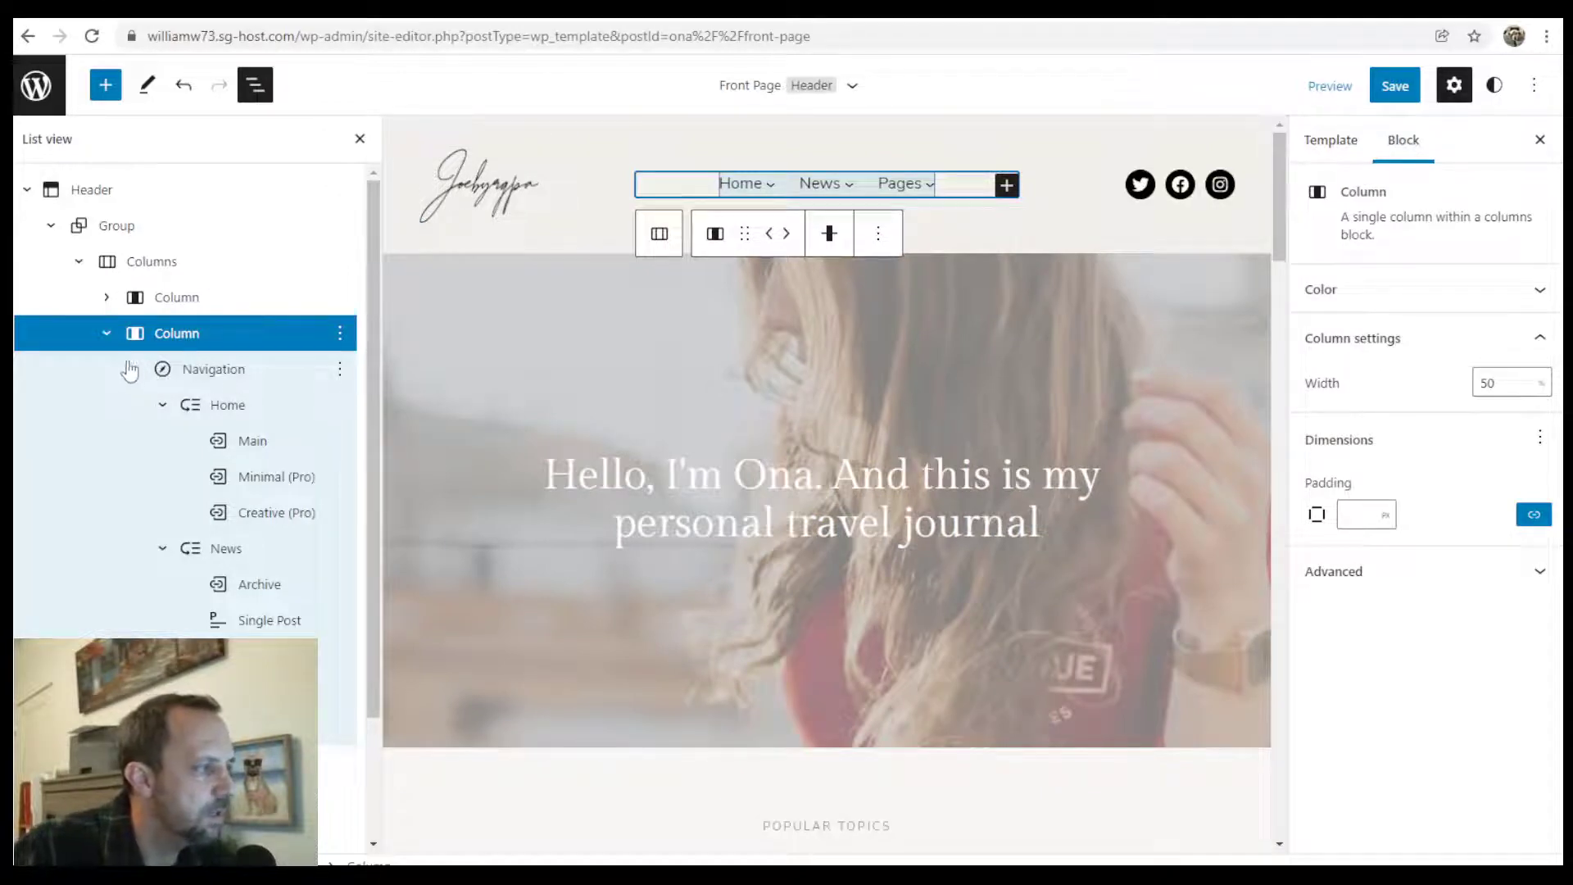
left_click(136, 371)
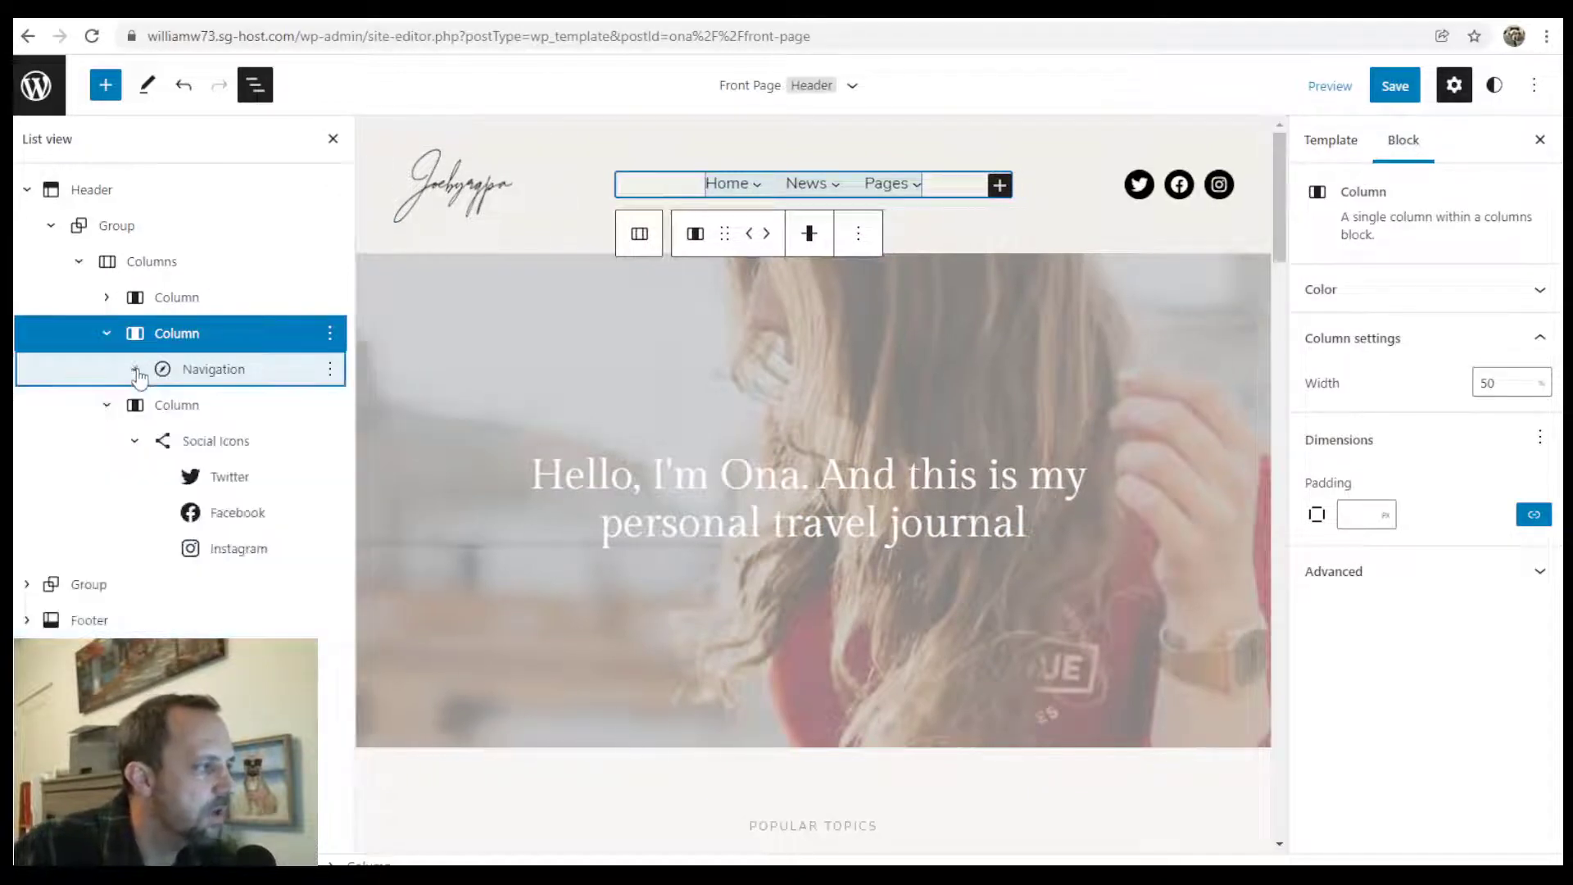
left_click(213, 370)
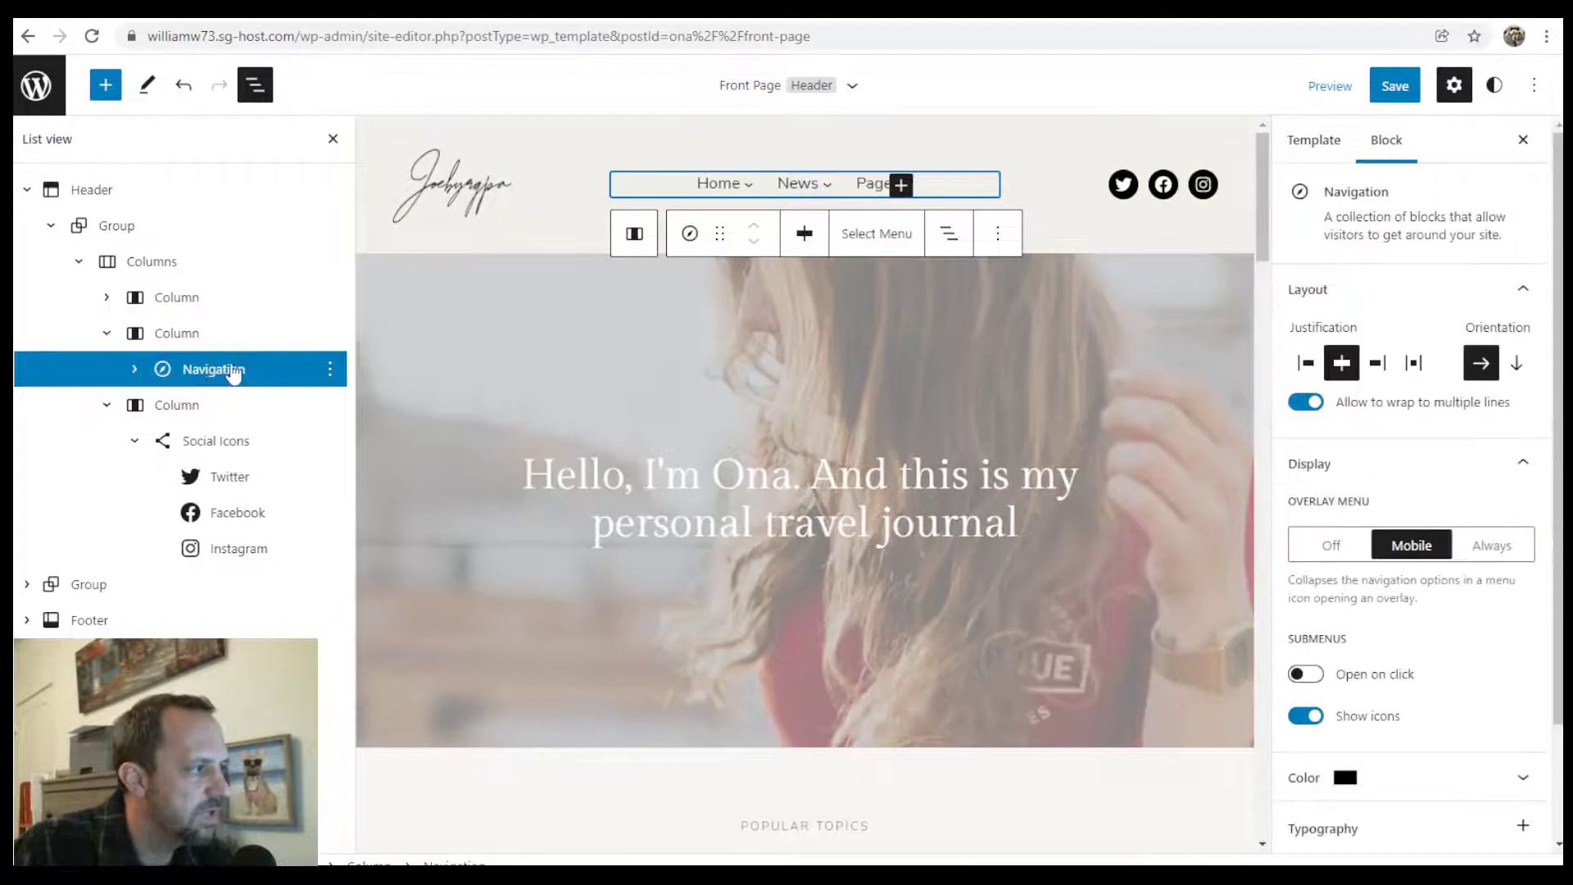
left_click(901, 185)
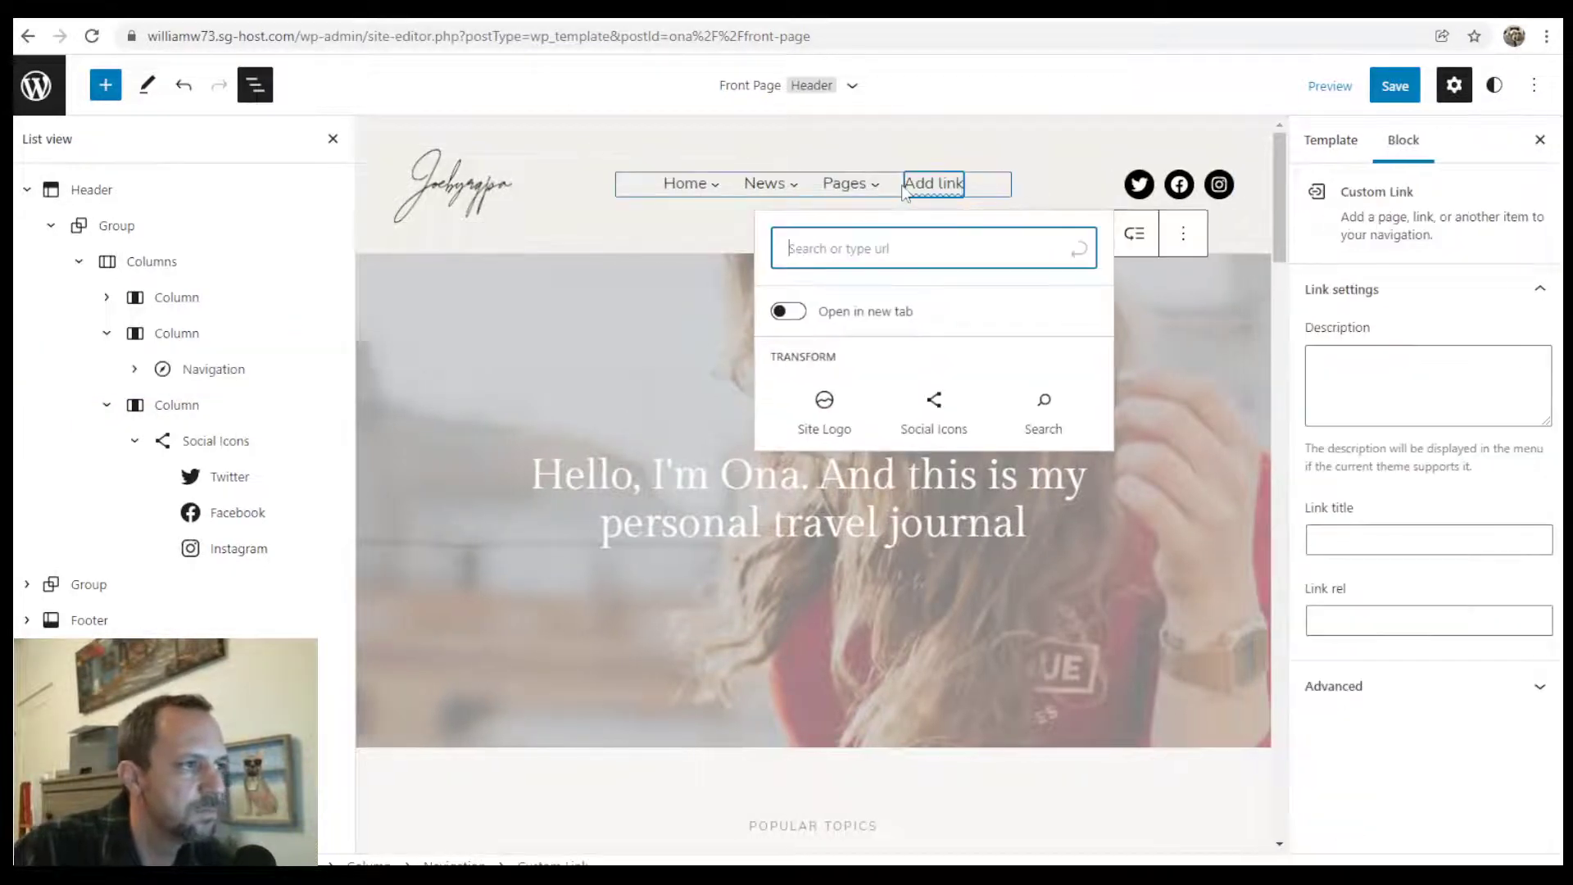
type("p")
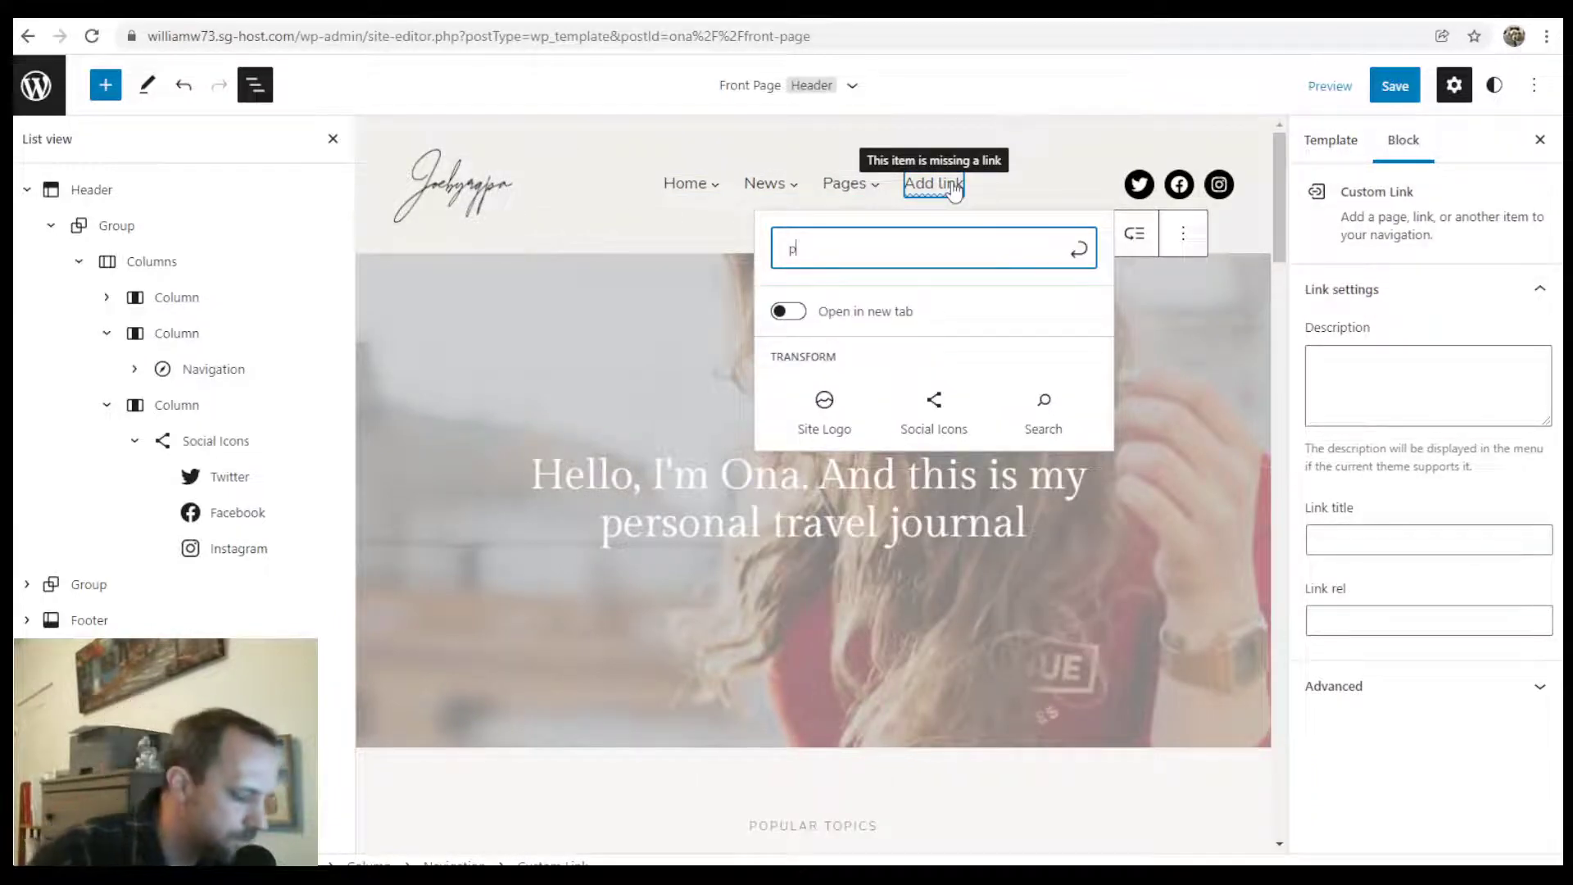
type("a")
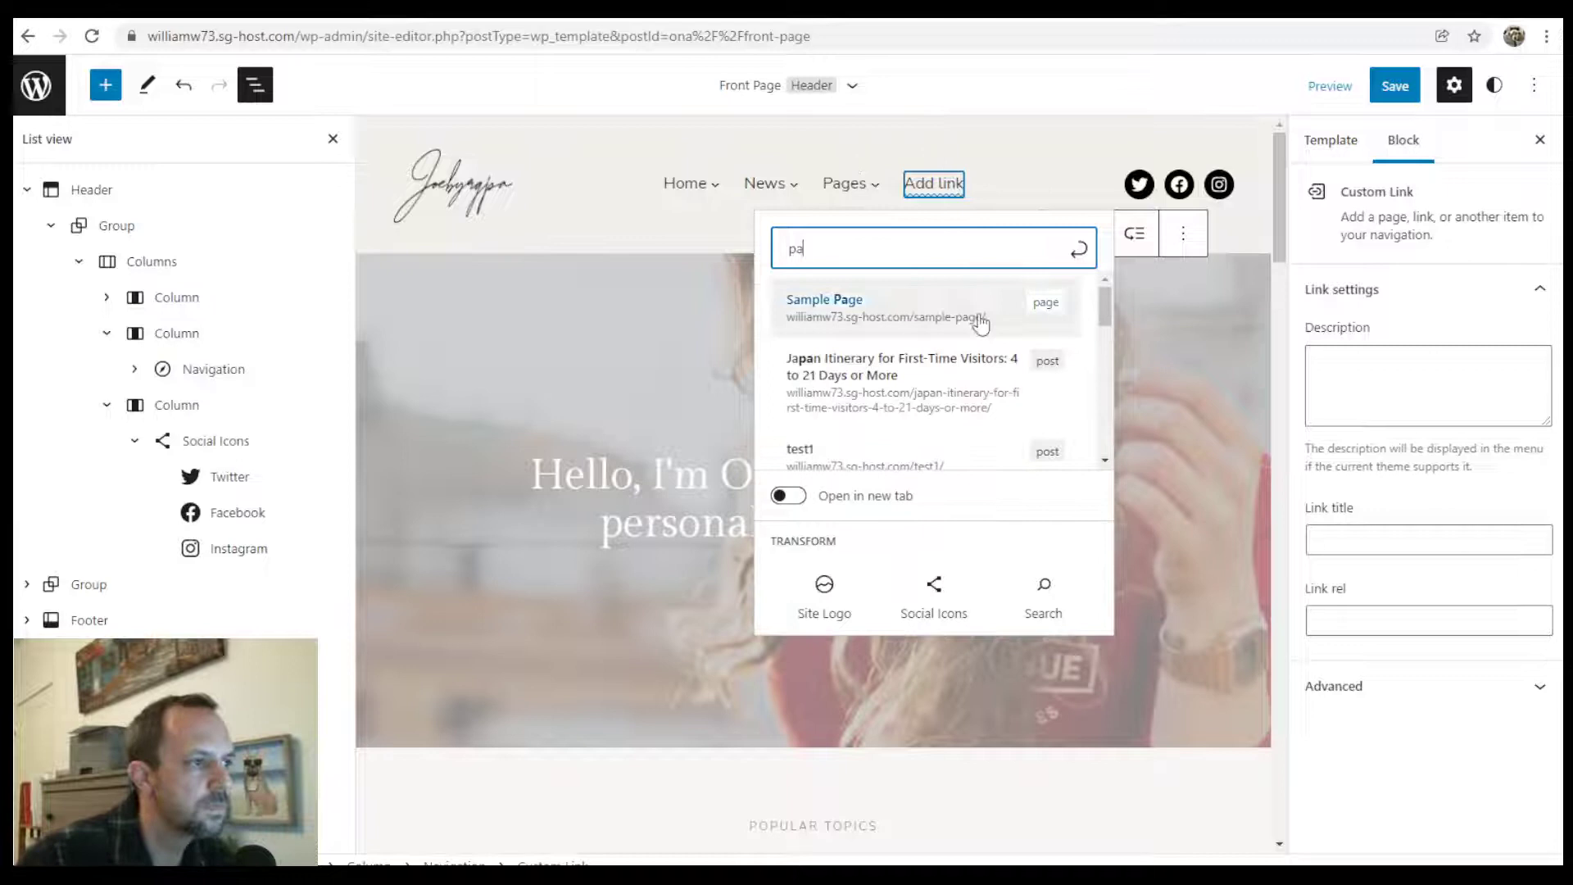
left_click(1012, 314)
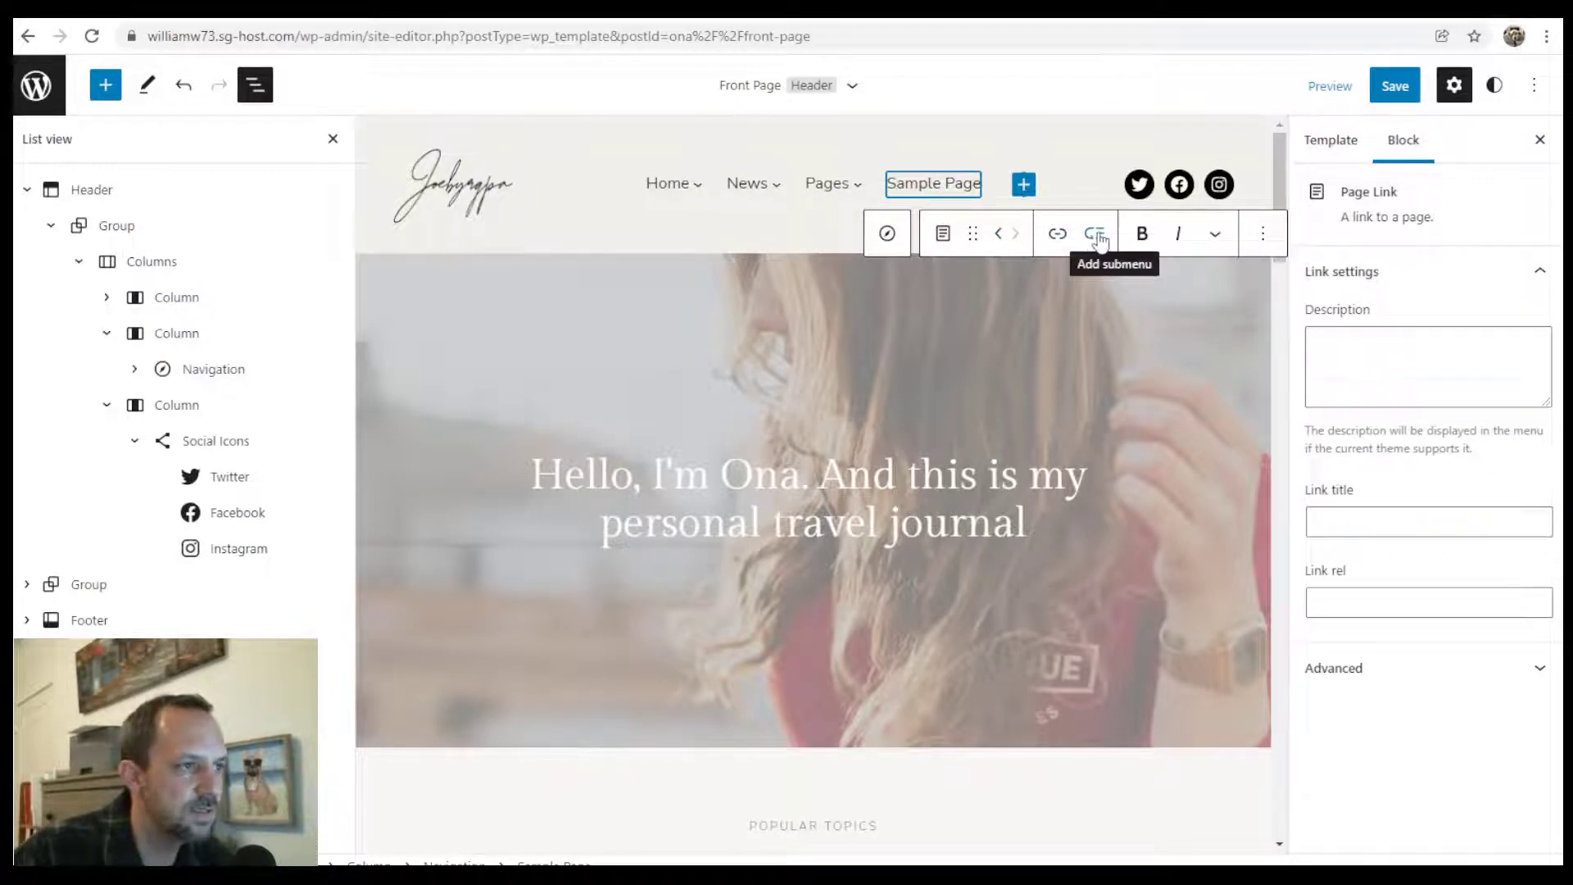
Step: Make Sample Page a submenu and add a link to the test1 post inside it
left_click(1096, 235)
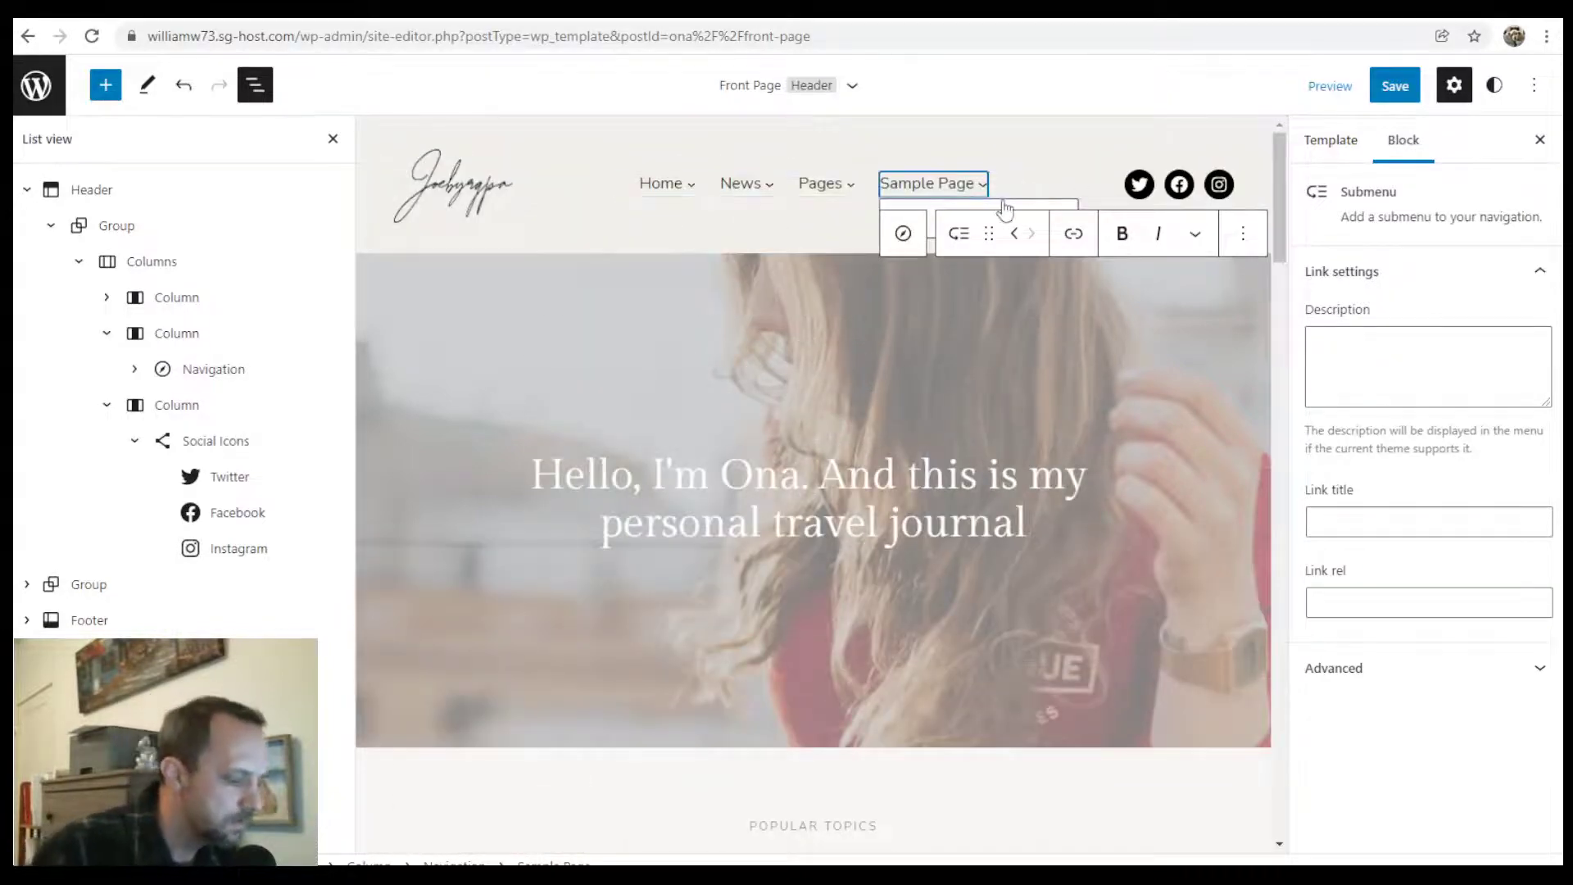
type("t")
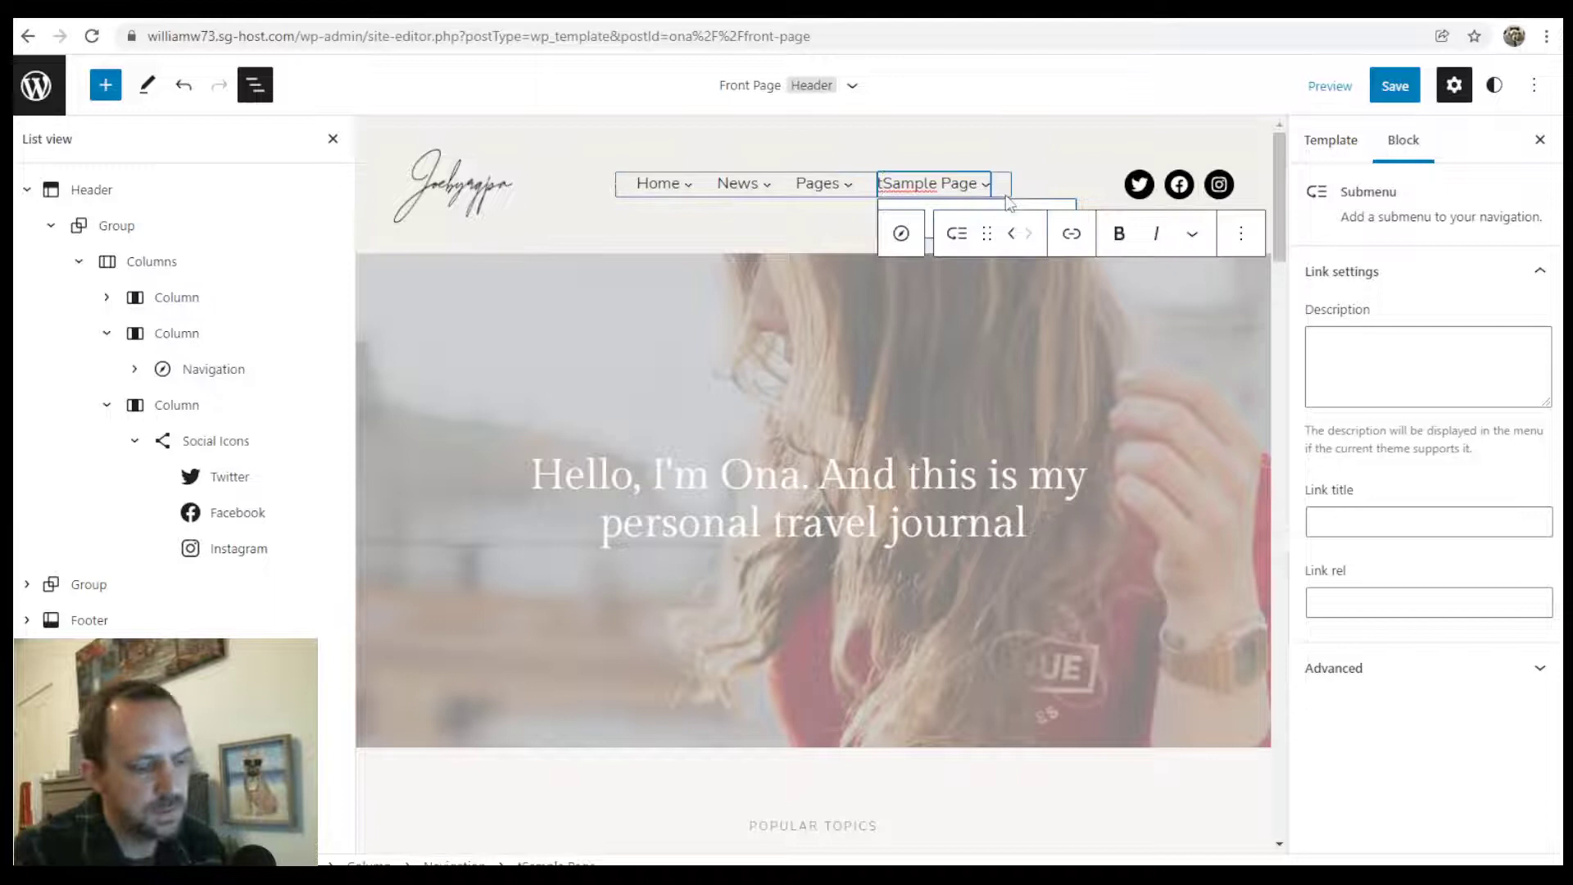
key("BackSpace")
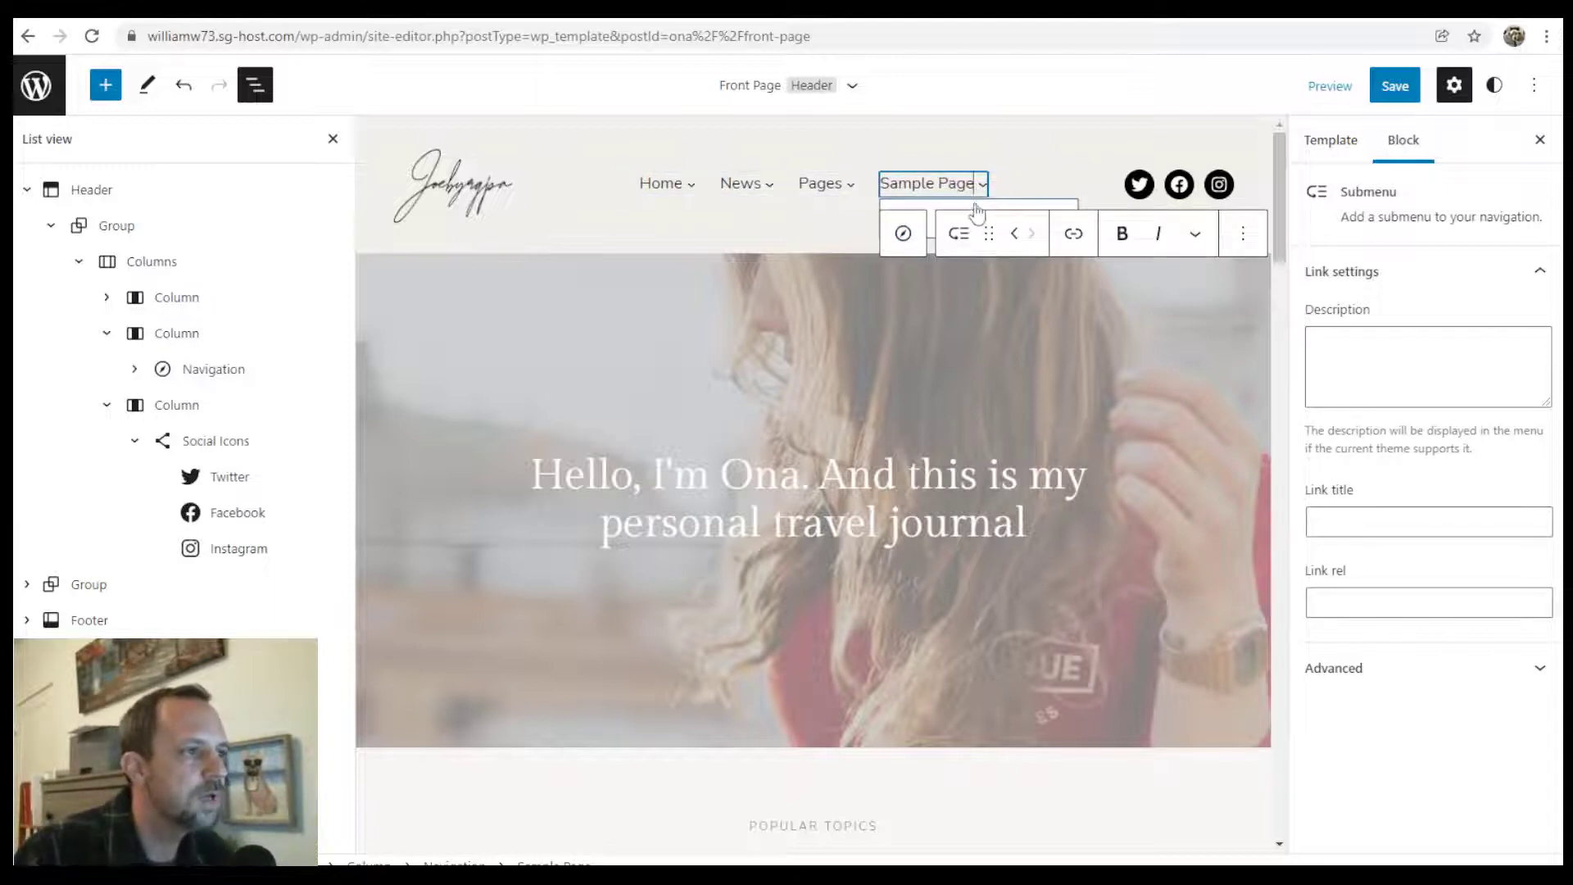
left_click(972, 225)
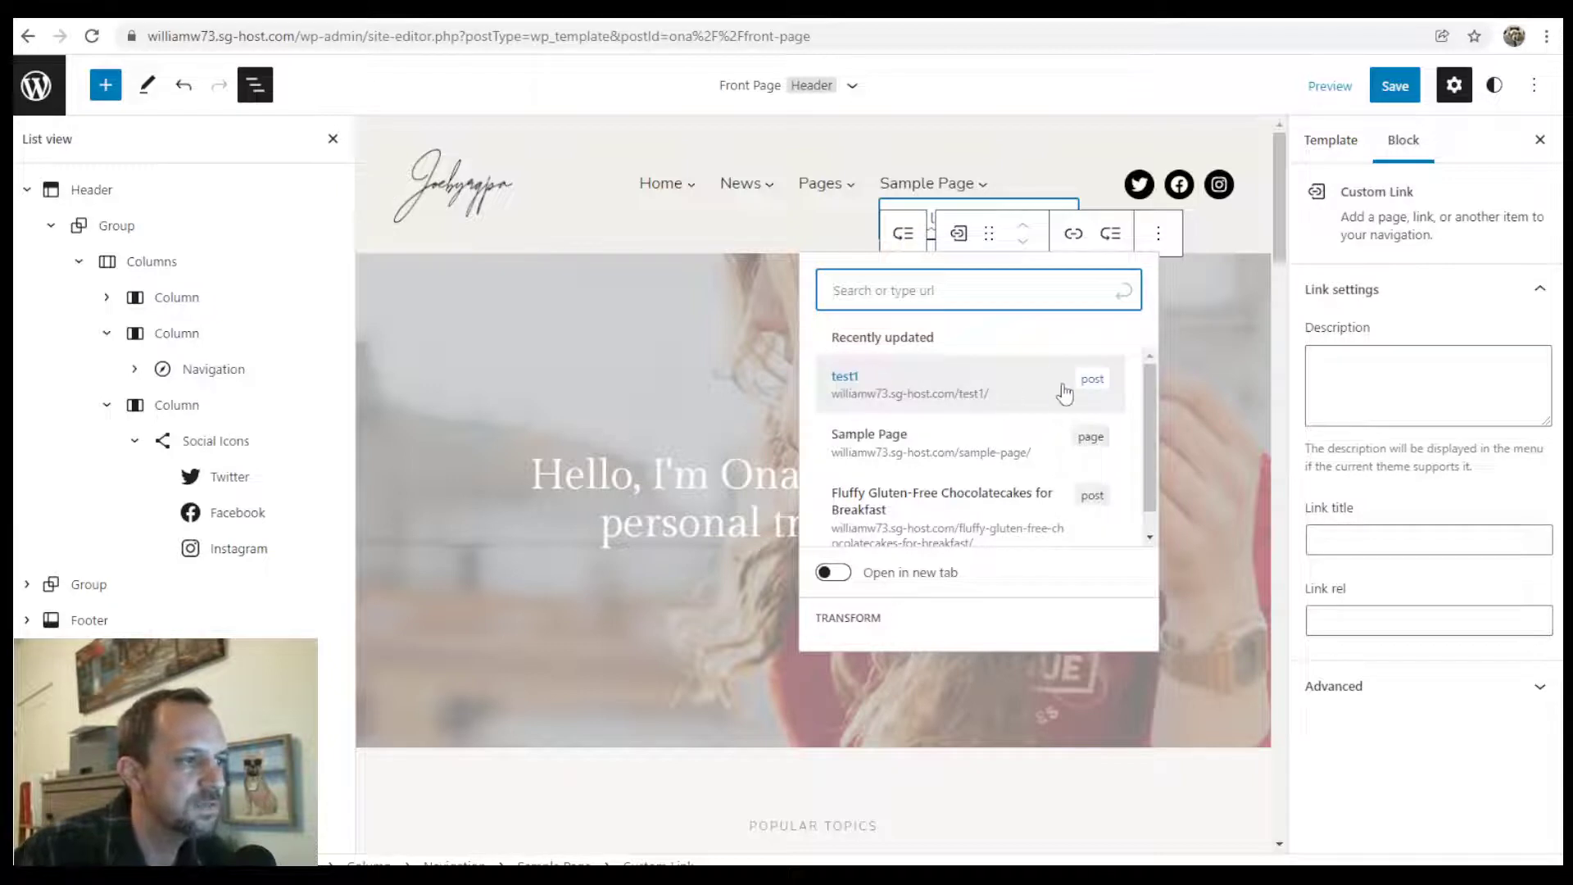
left_click(1031, 393)
left_click(1032, 393)
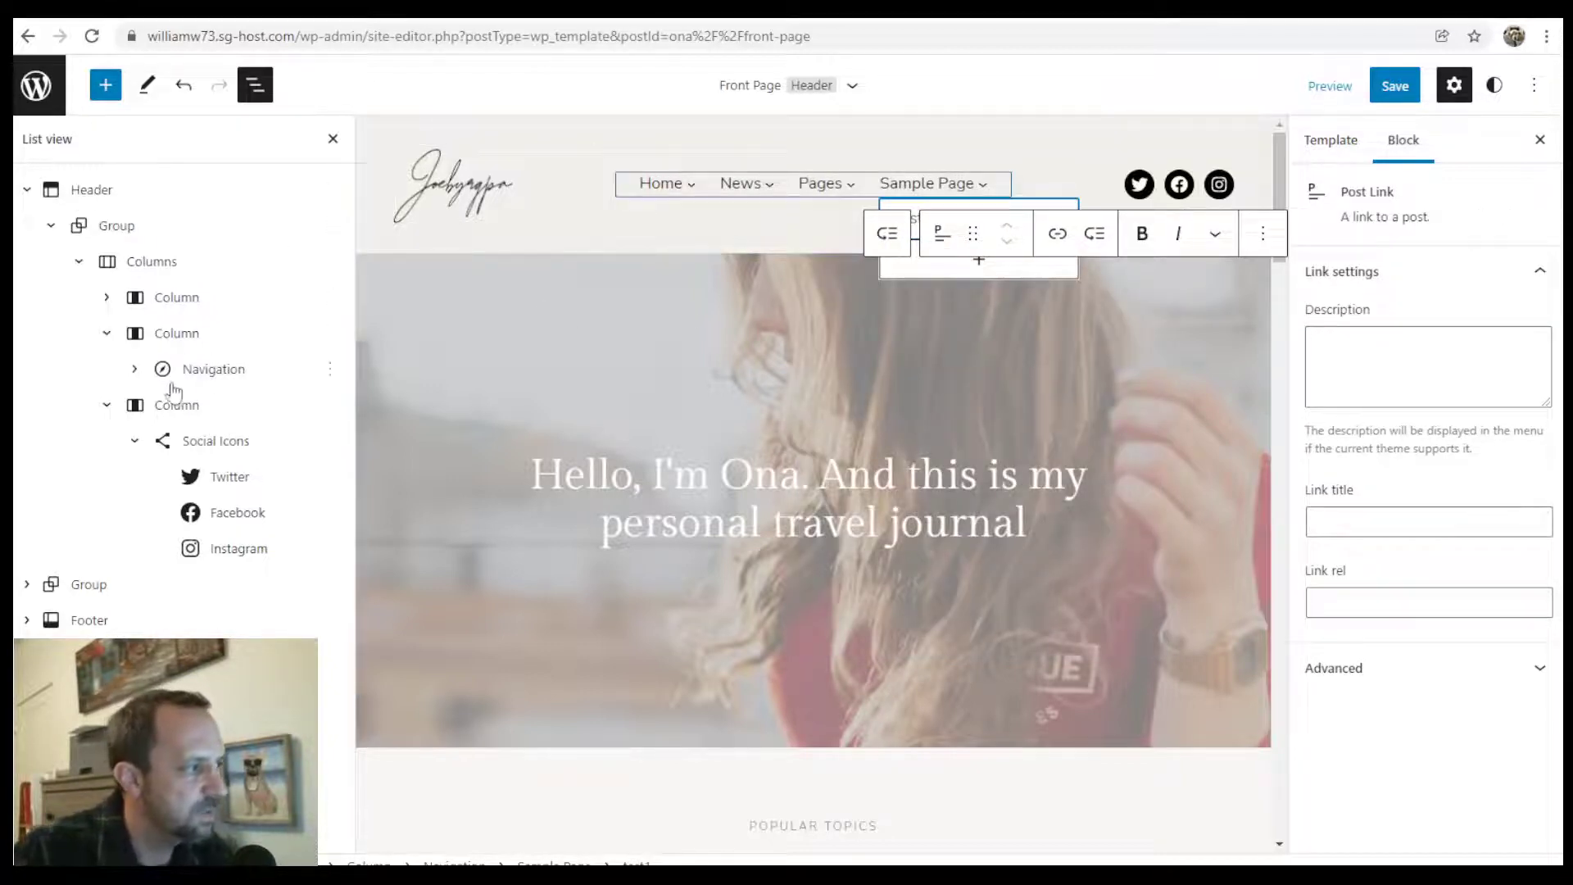
Step: Verify in List View that the test1 link sits under the Sample Page submenu
left_click(135, 369)
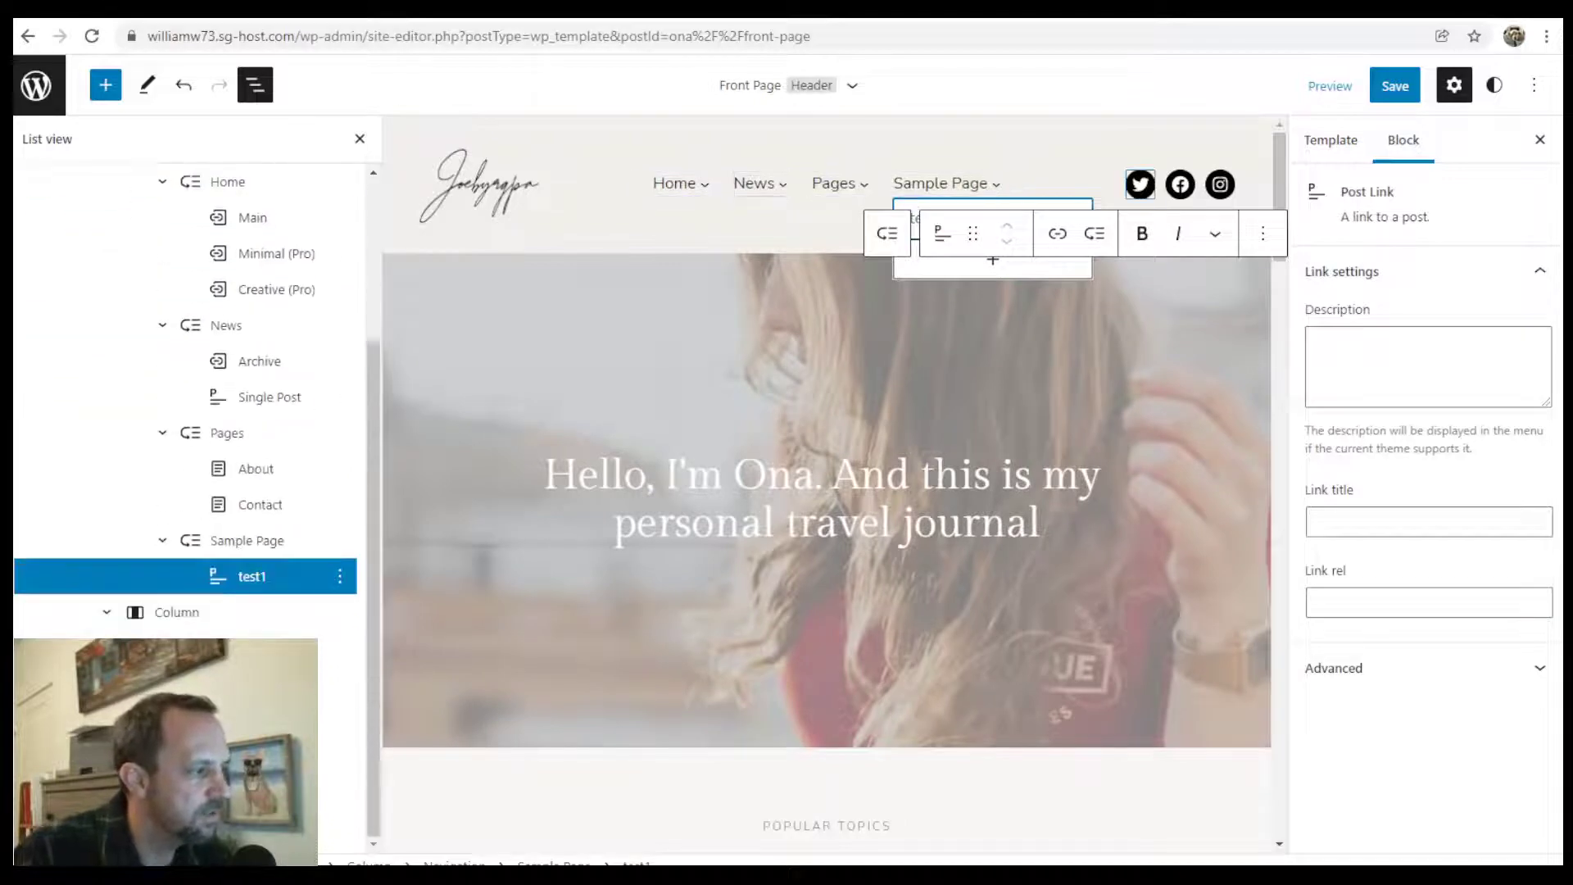
left_click(246, 541)
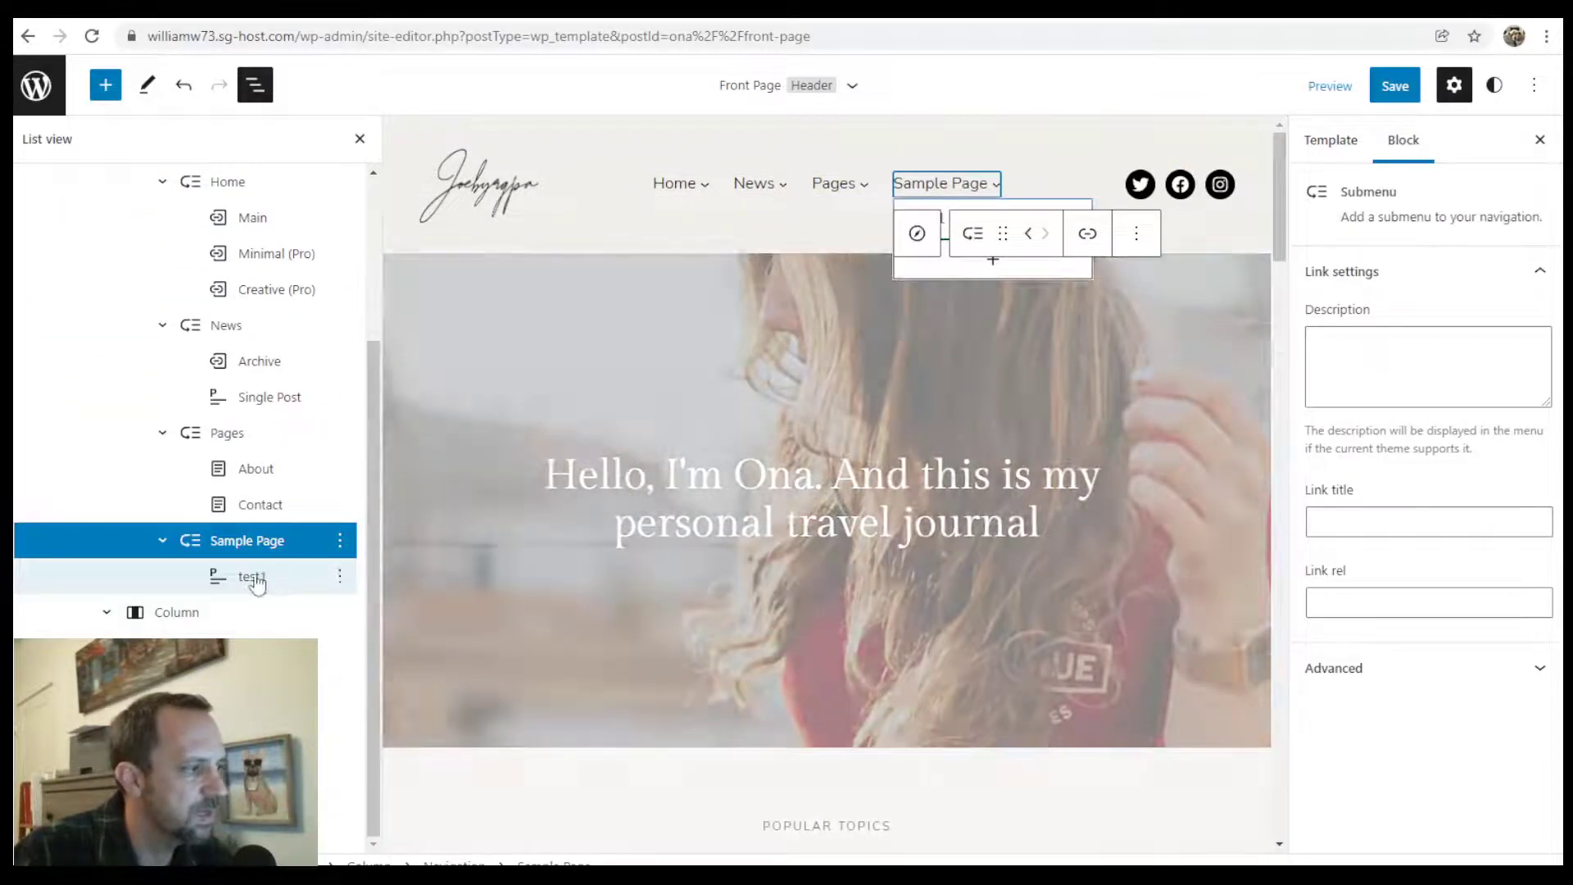
left_click(254, 578)
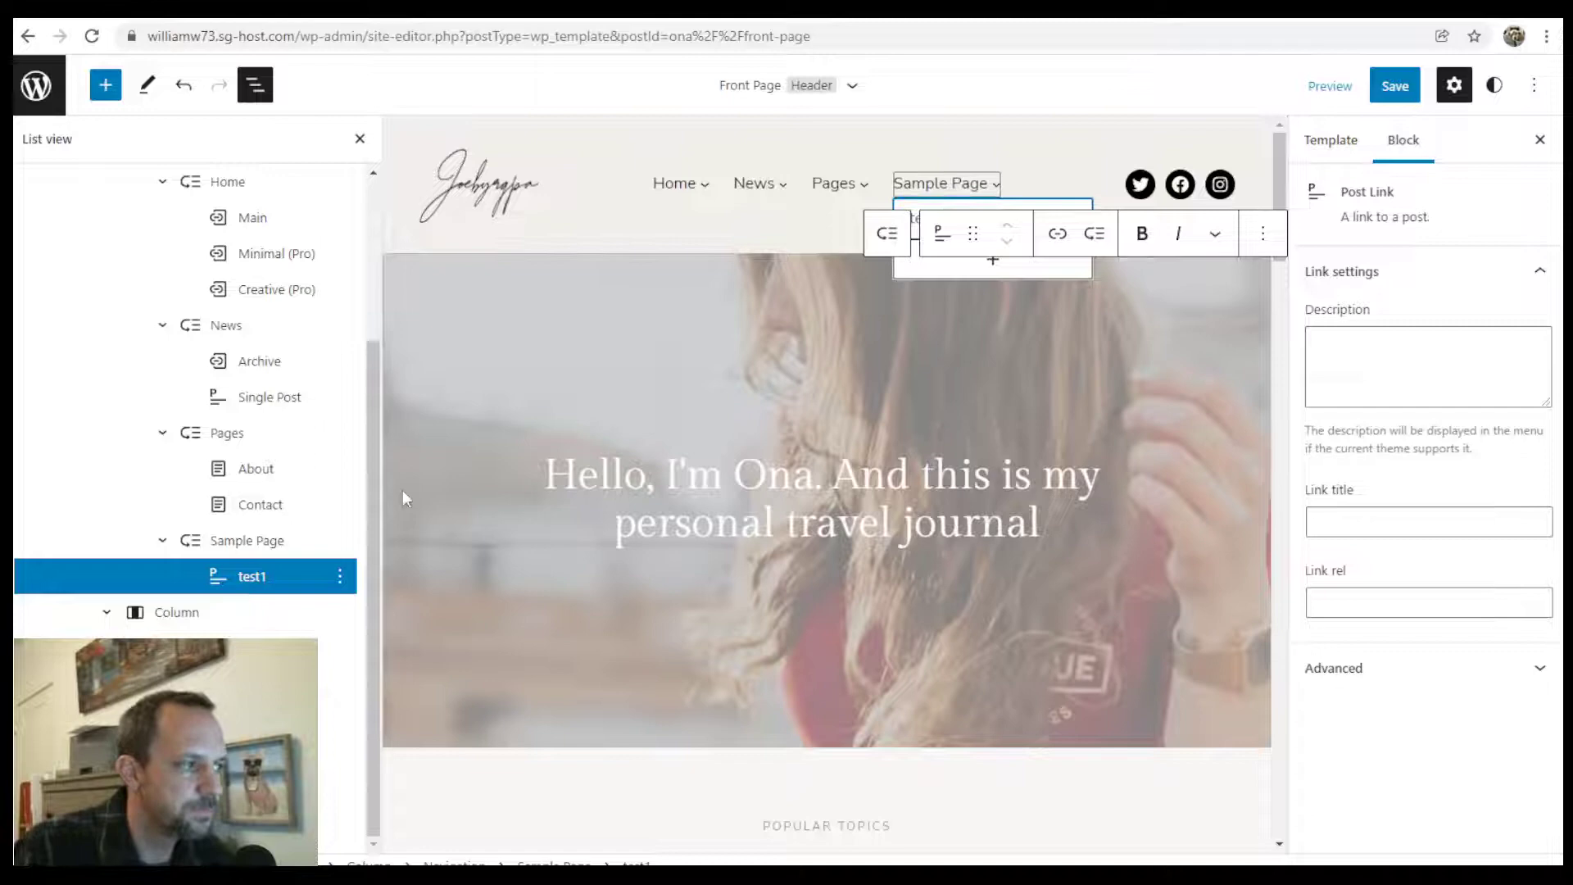
left_click(266, 541)
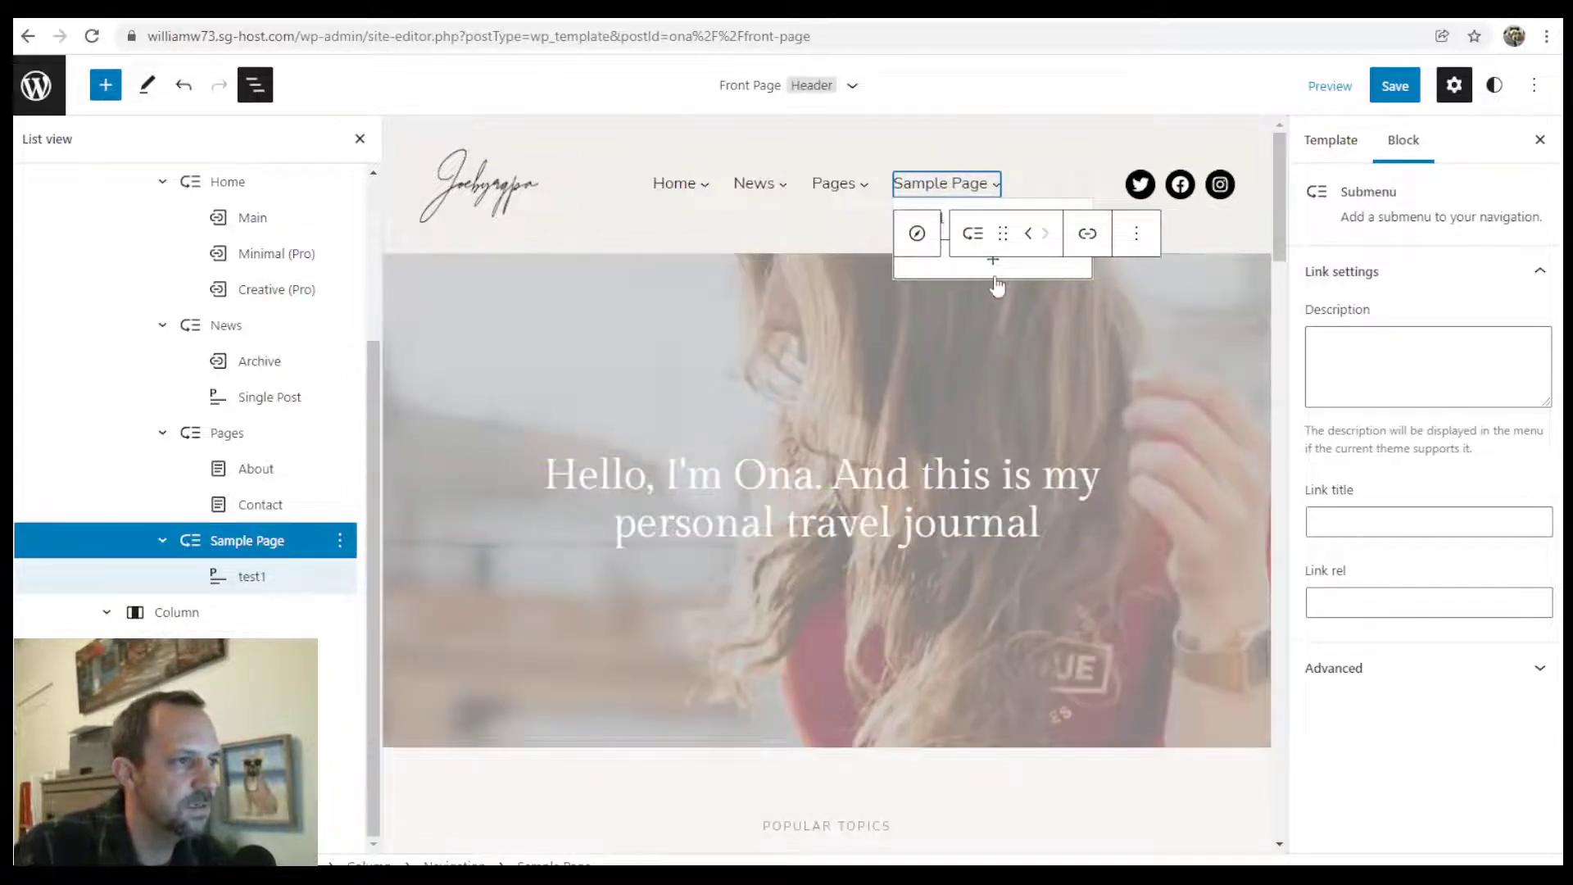
left_click(1134, 236)
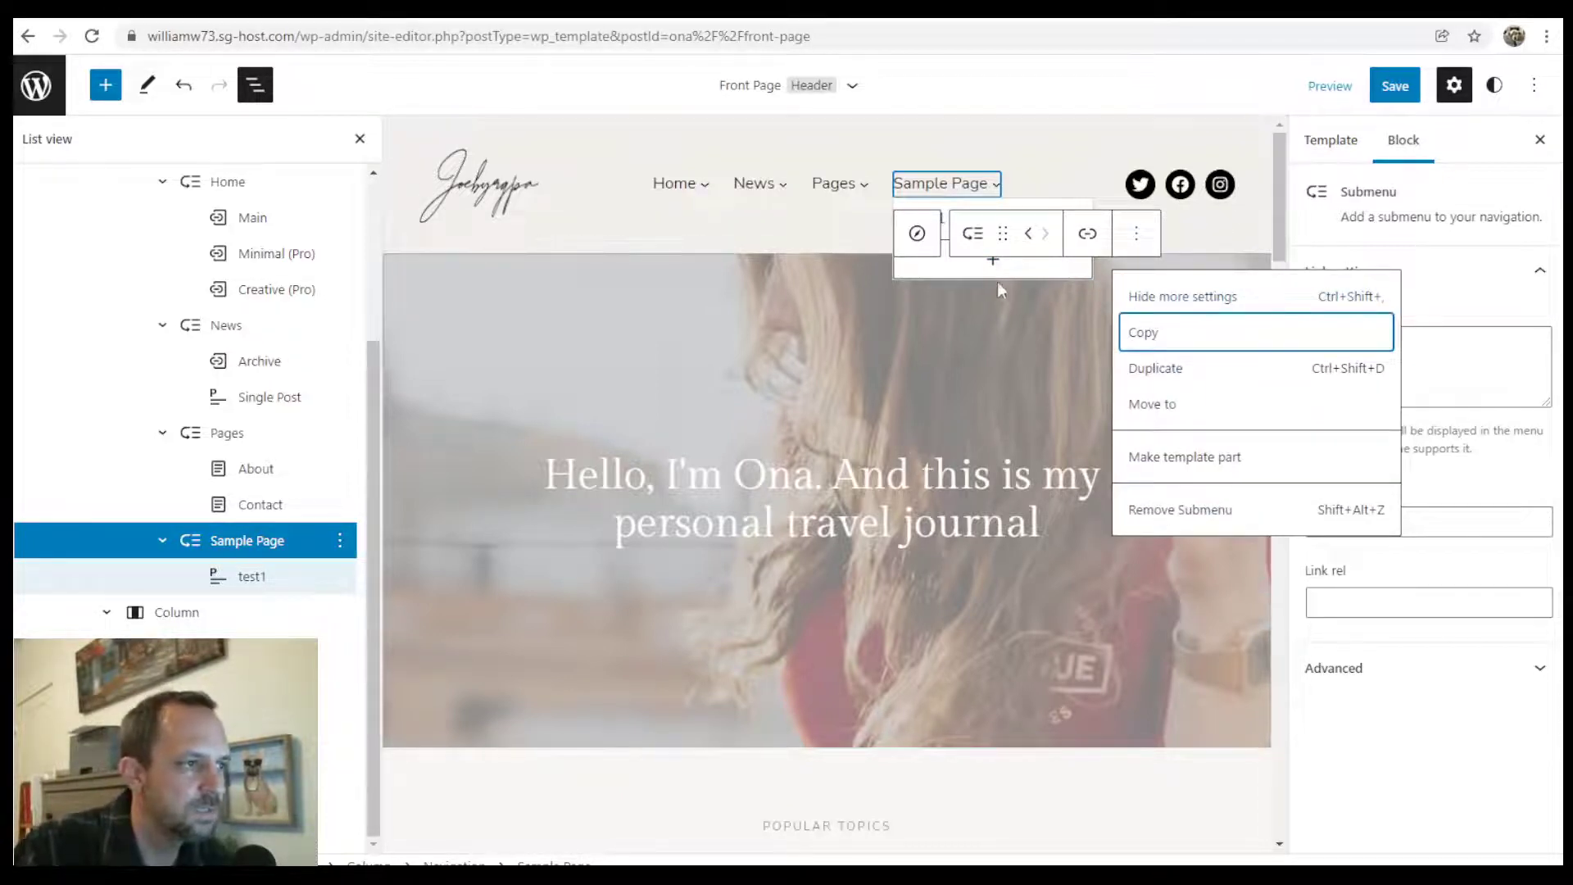
left_click(839, 181)
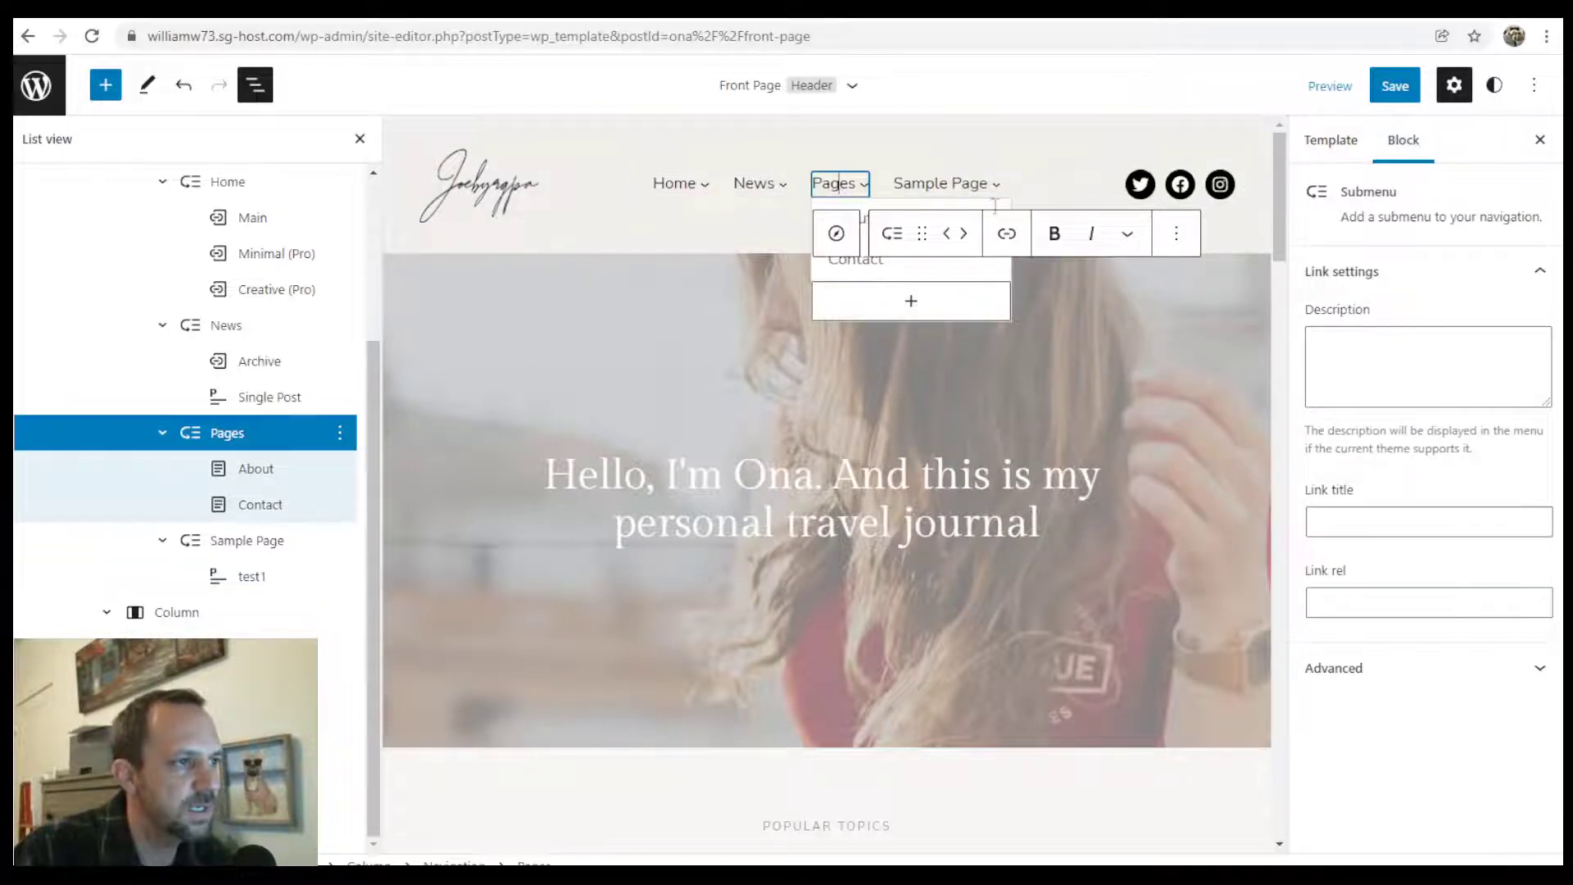
left_click(1177, 237)
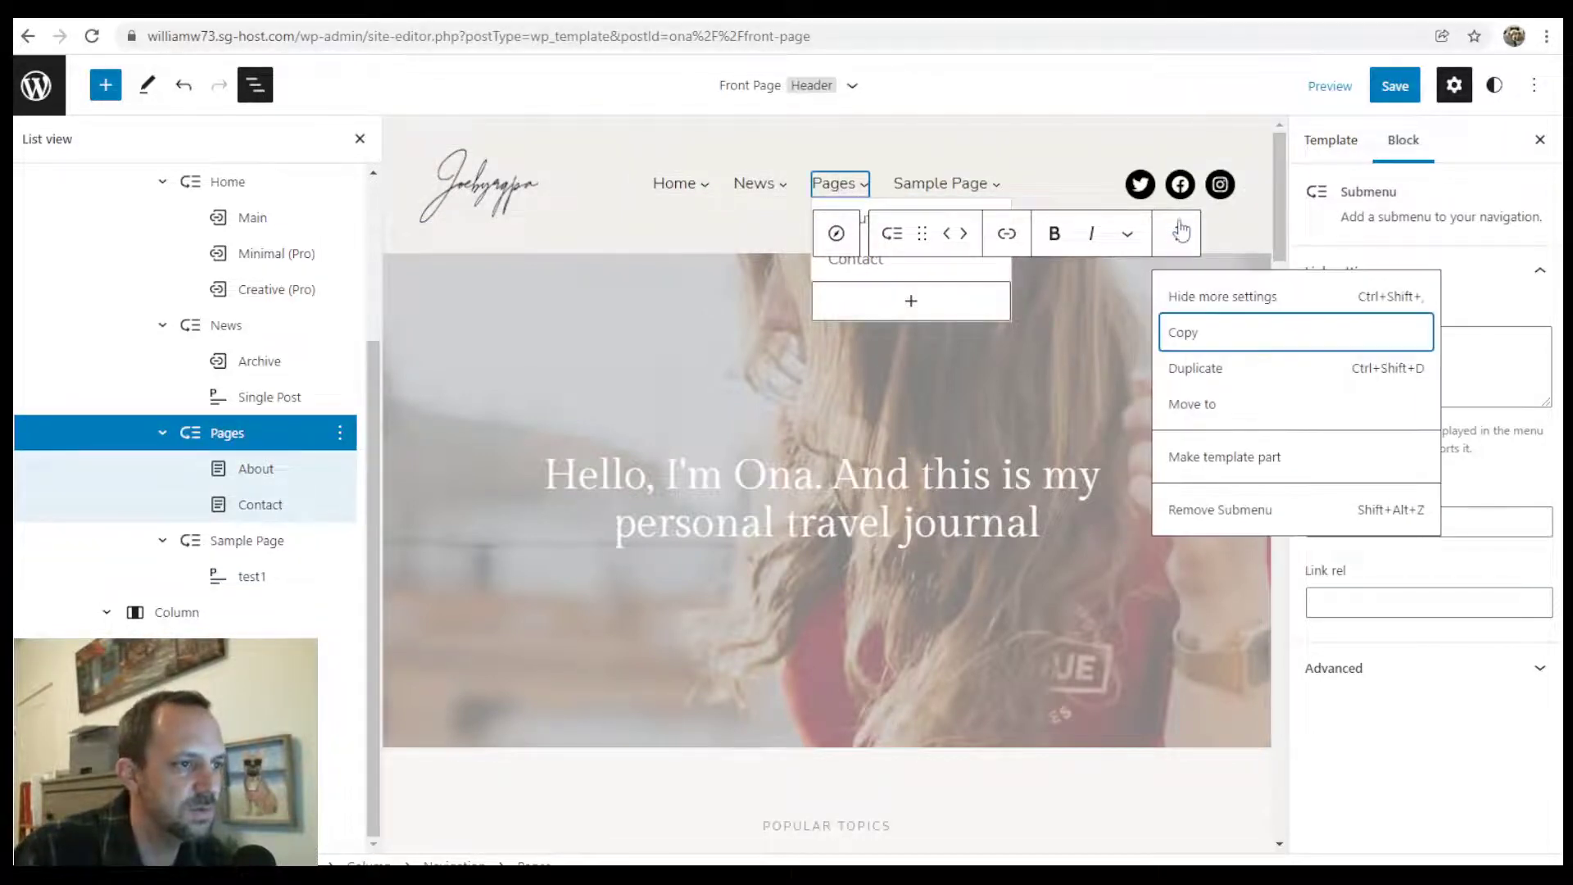
left_click(1196, 371)
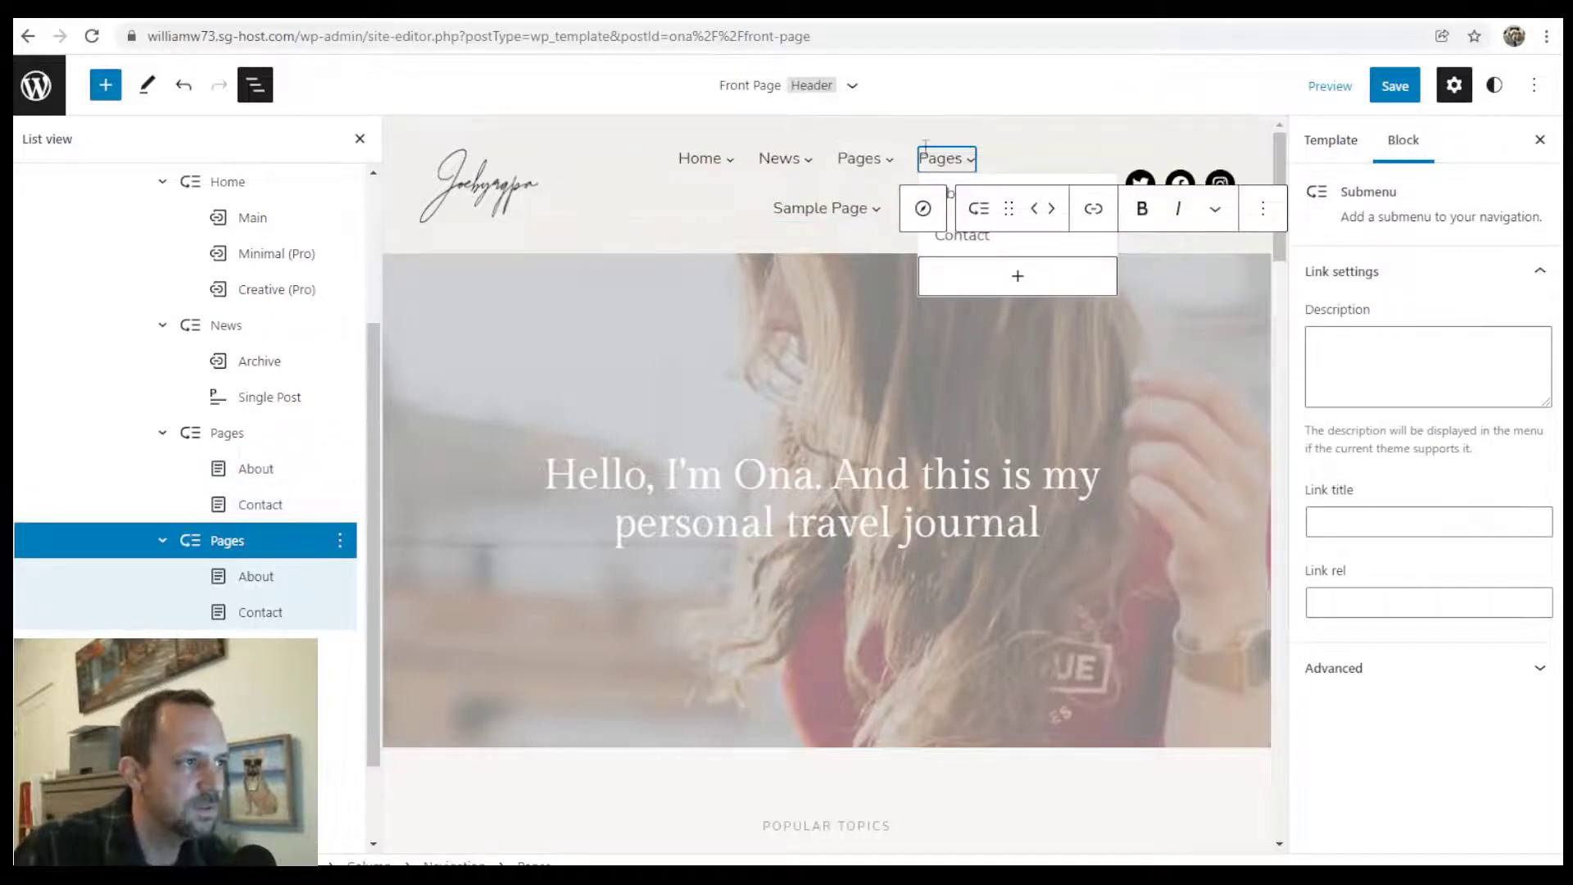
left_click(1090, 215)
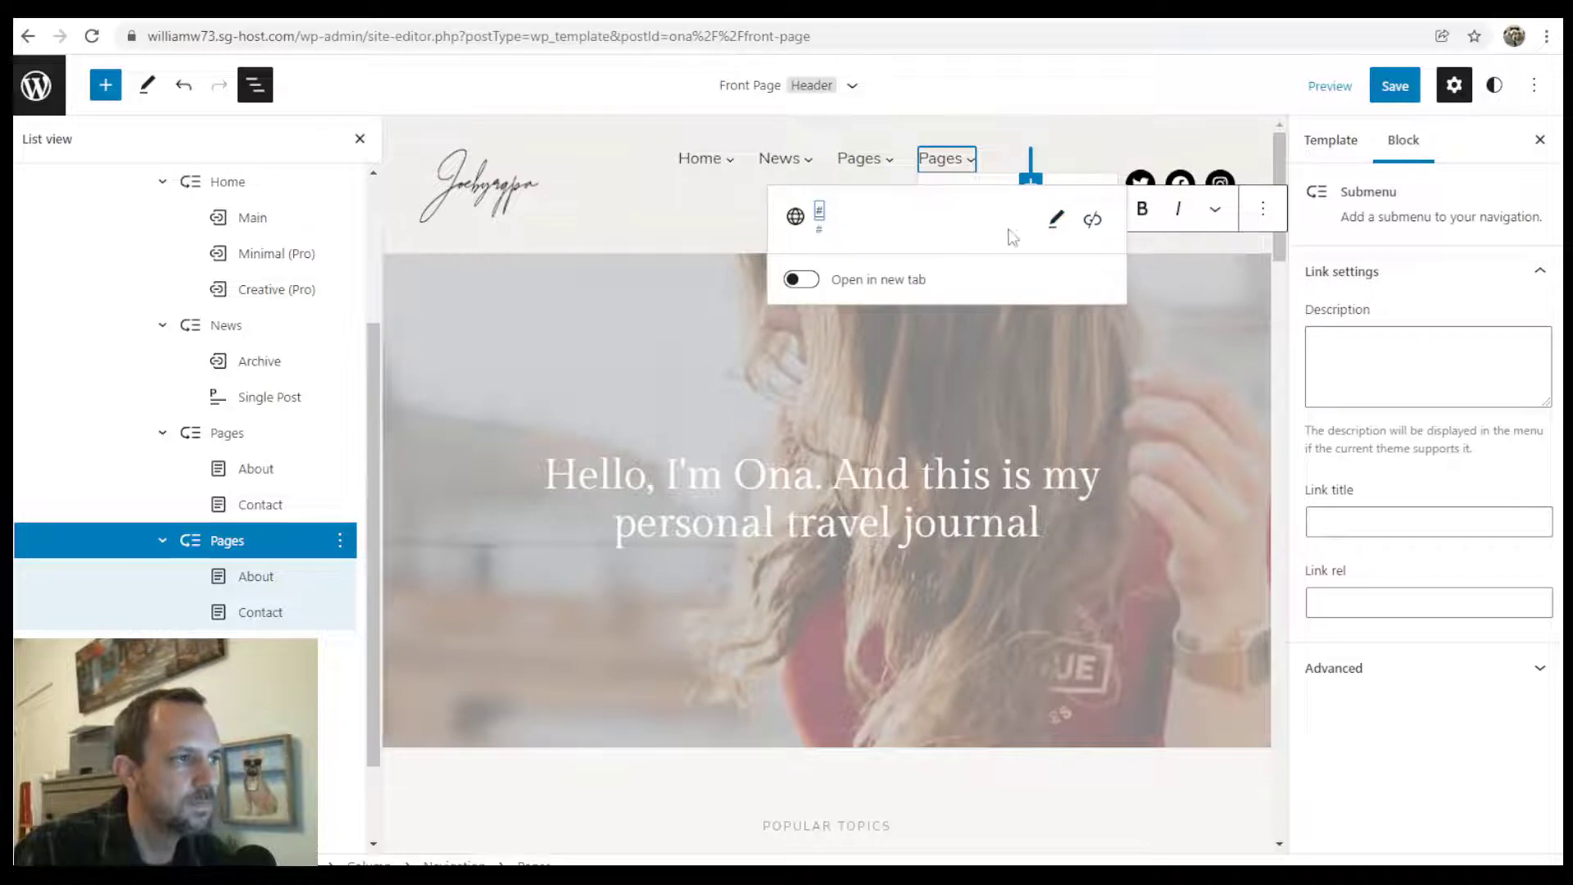
left_click(1057, 219)
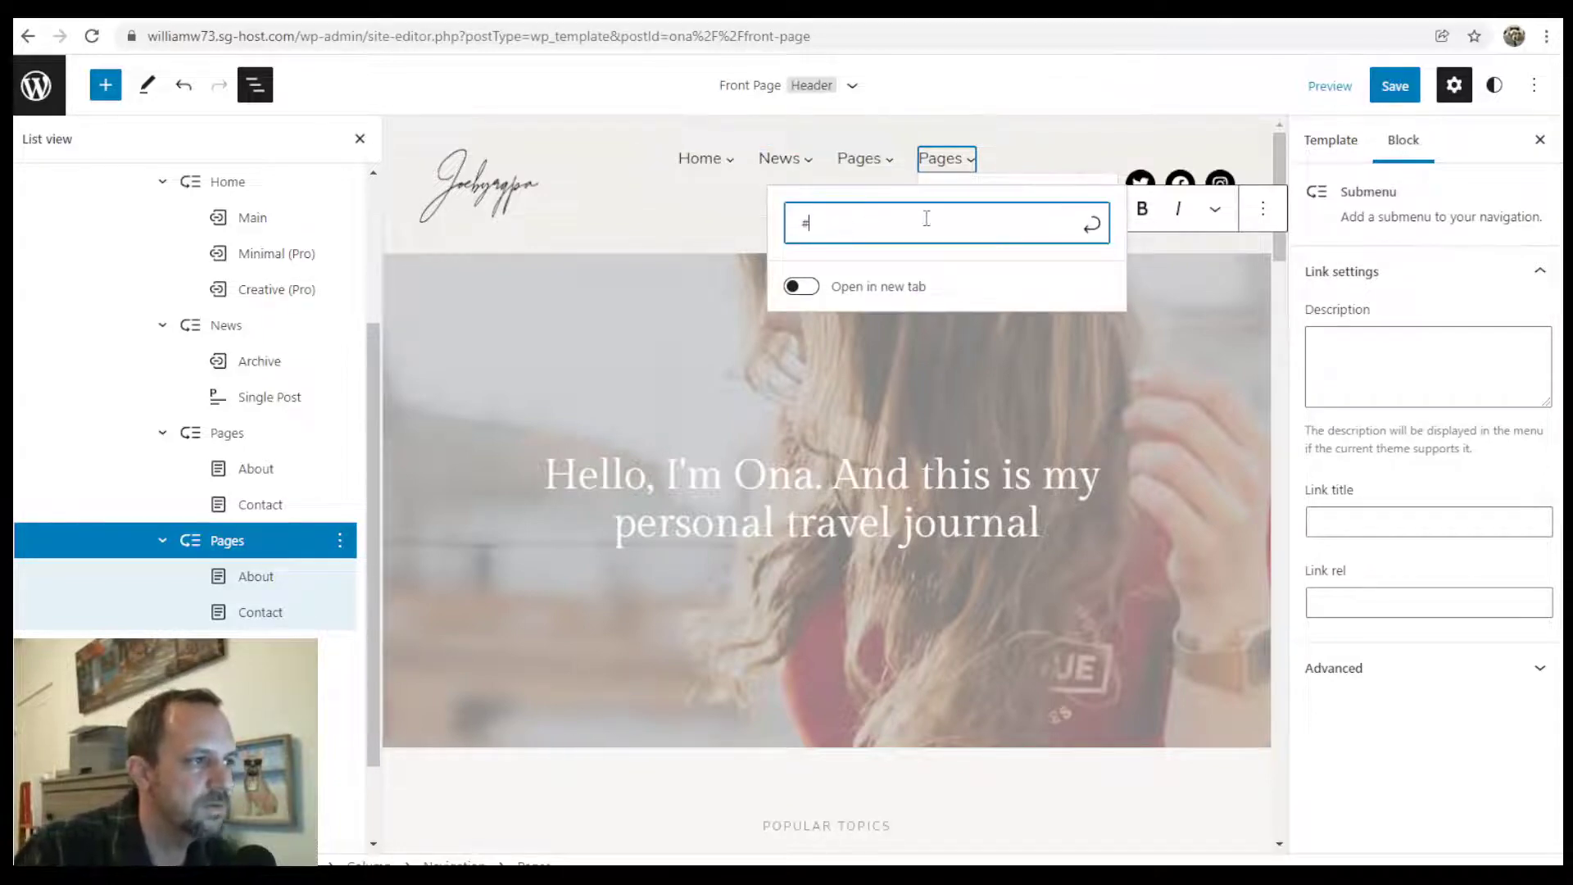
left_click(1090, 232)
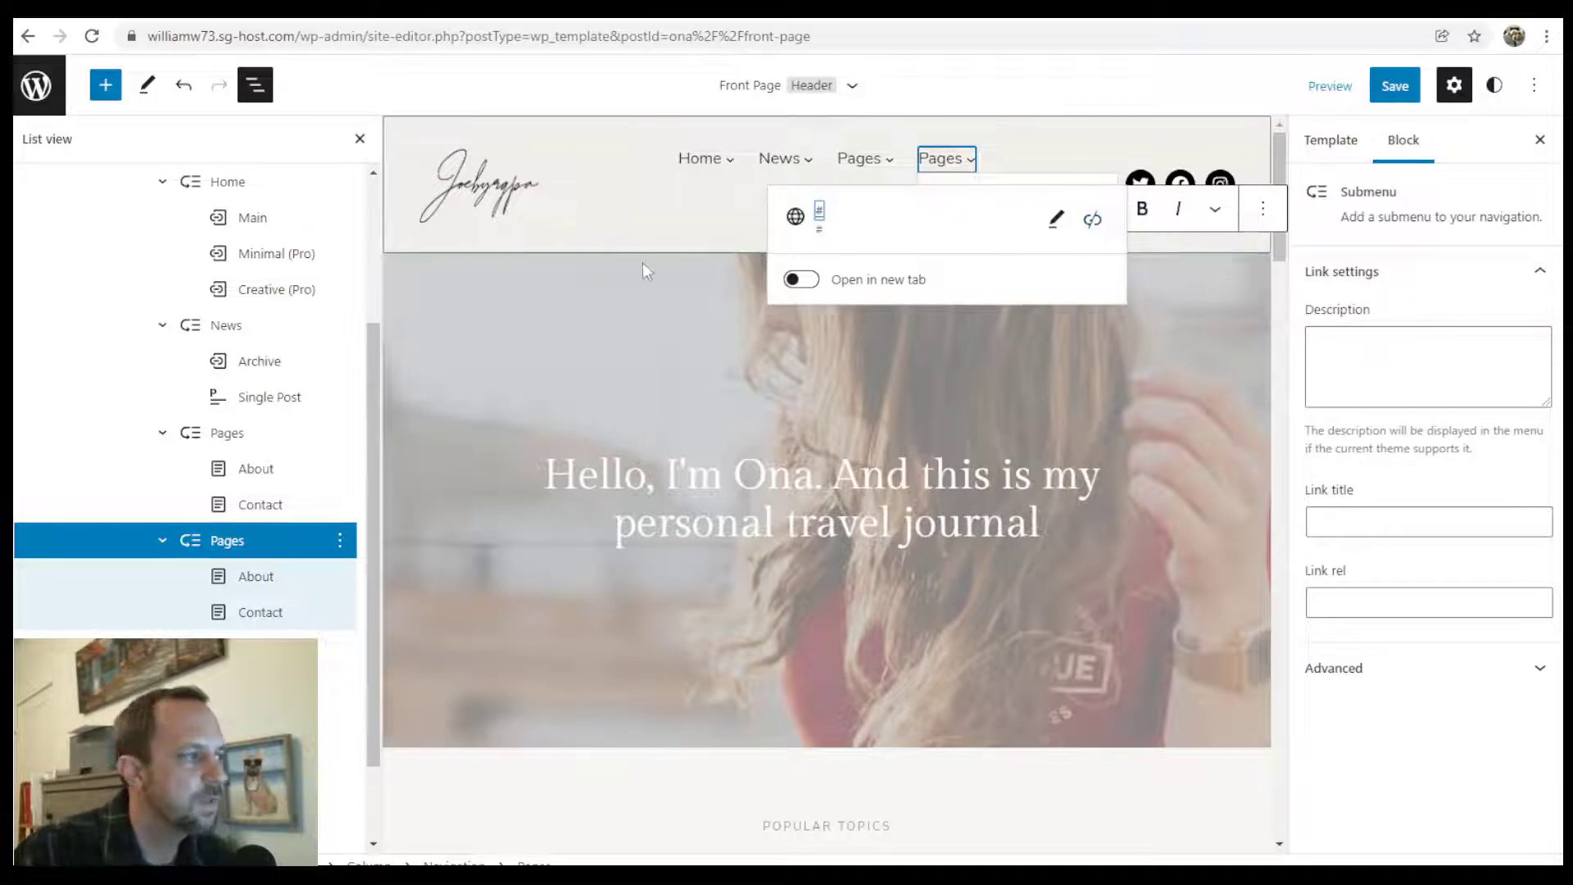
left_click(233, 539)
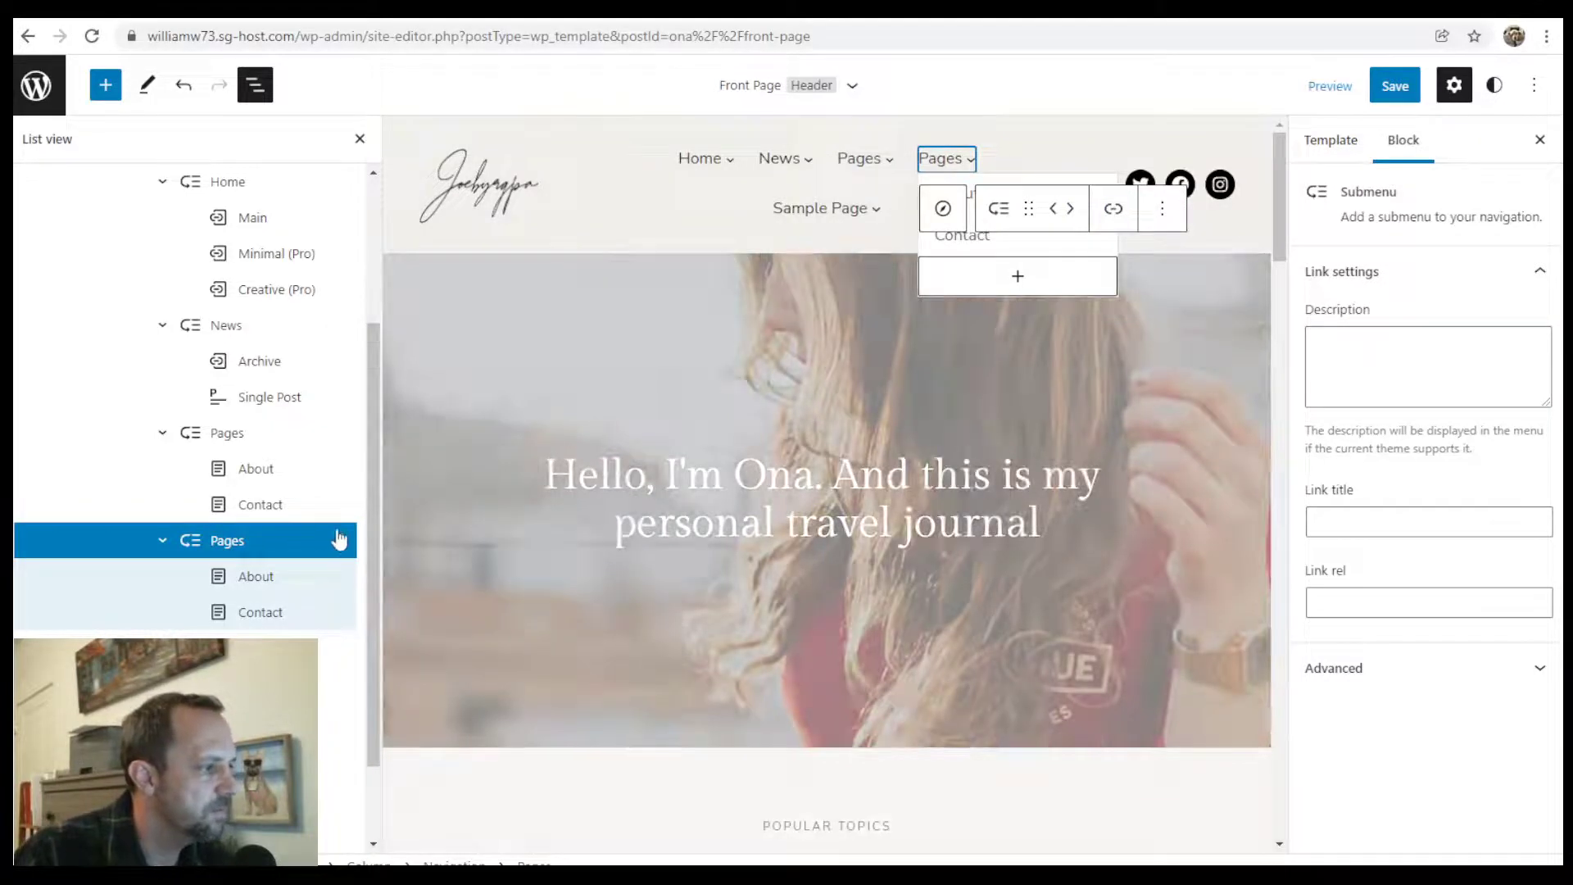
left_click(339, 540)
left_click(388, 802)
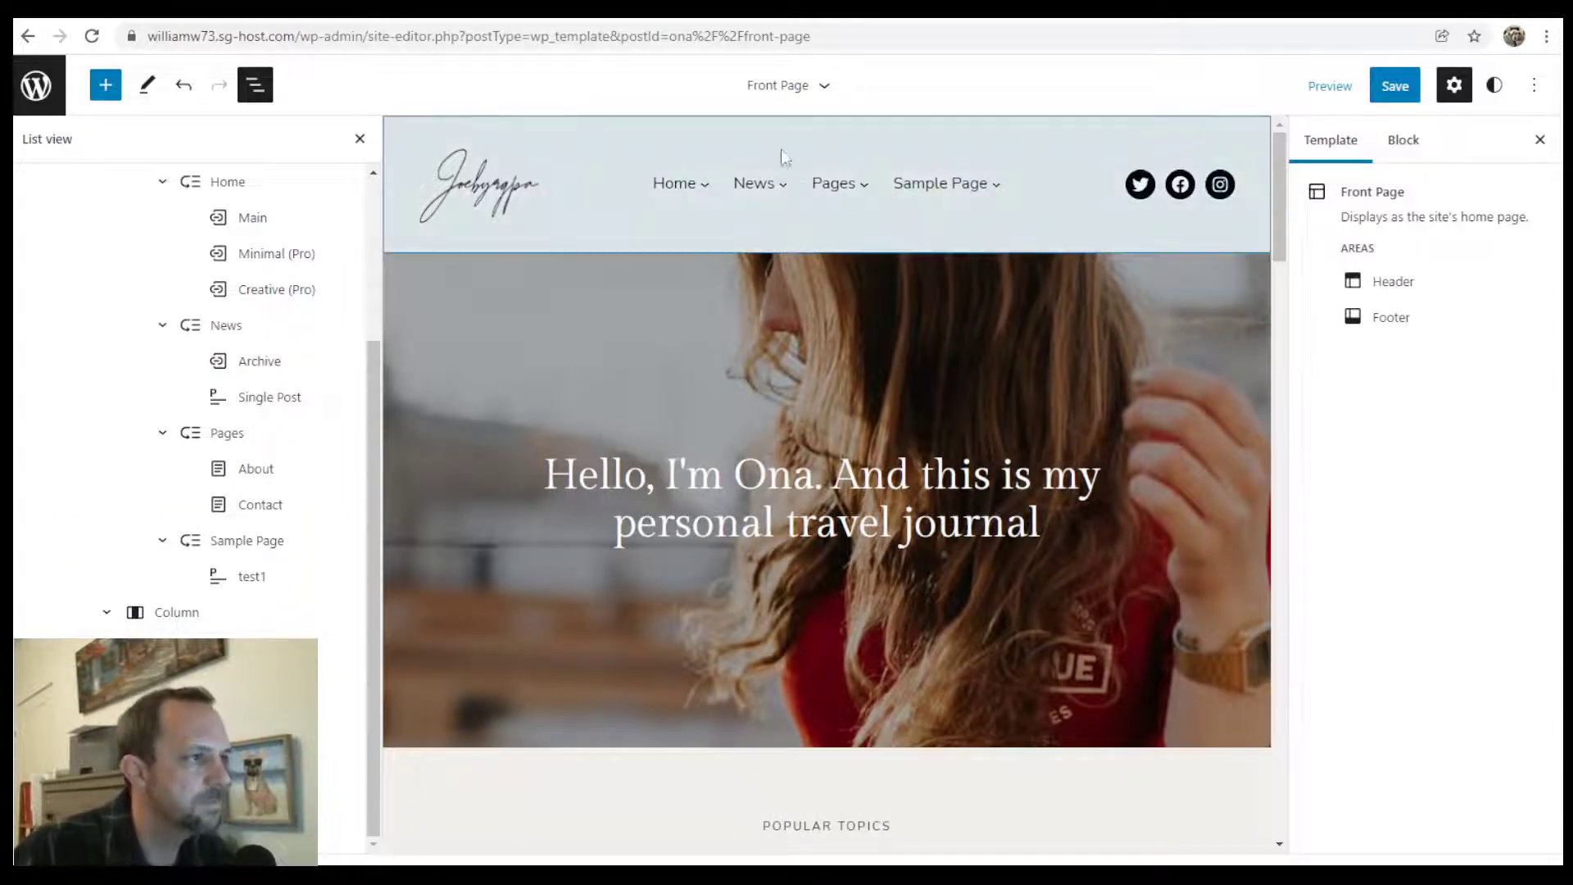
Step: In List View, expand the social icons column and select its Social Icons block
left_click(164, 327)
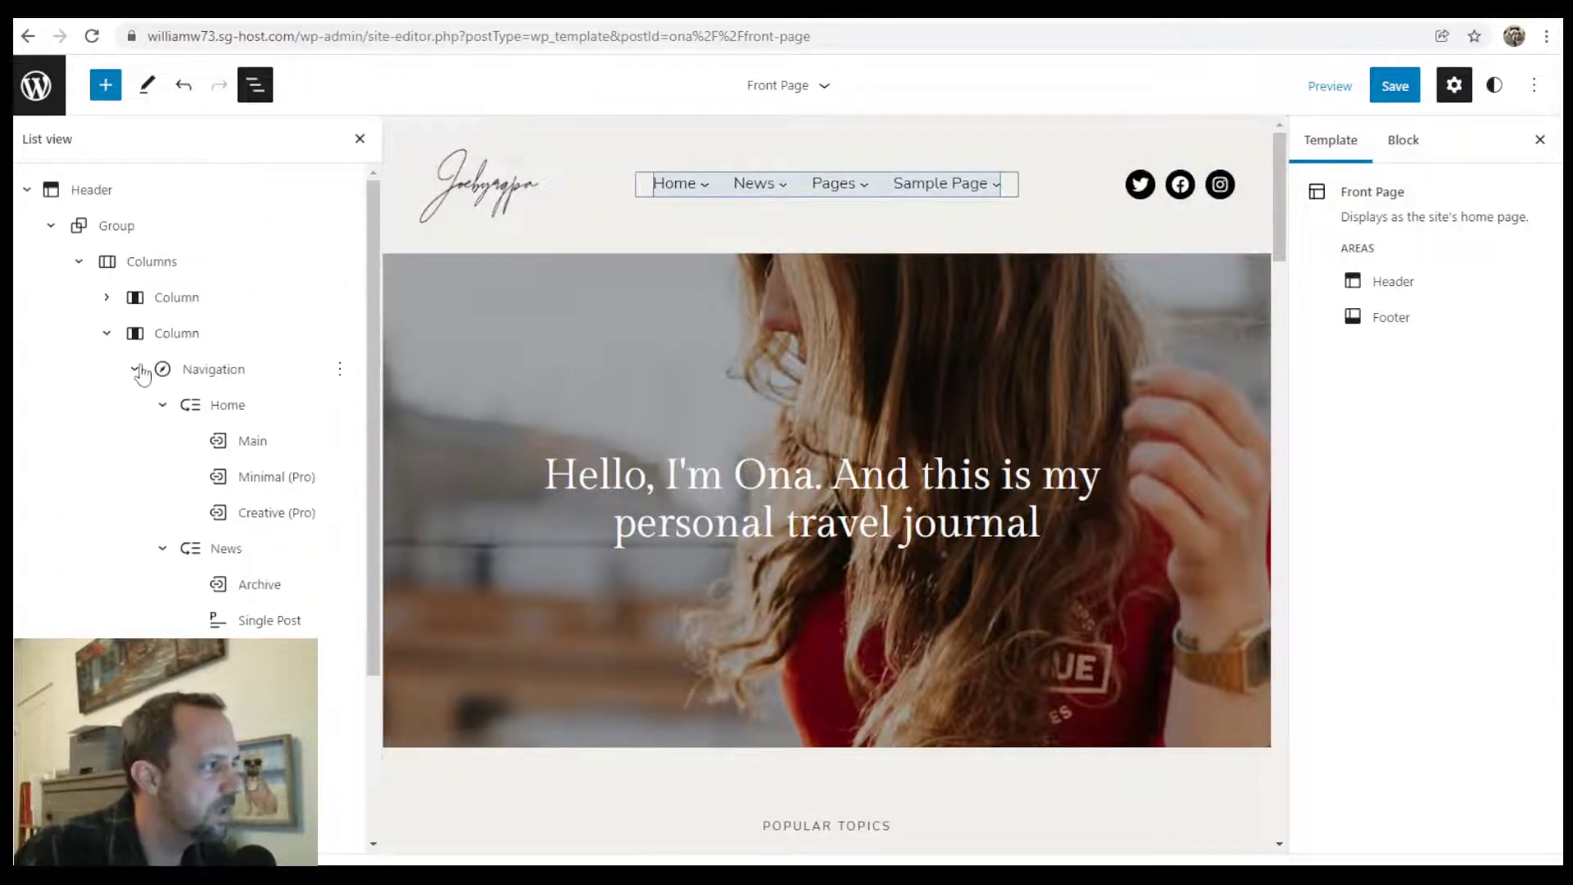
left_click(135, 368)
left_click(106, 405)
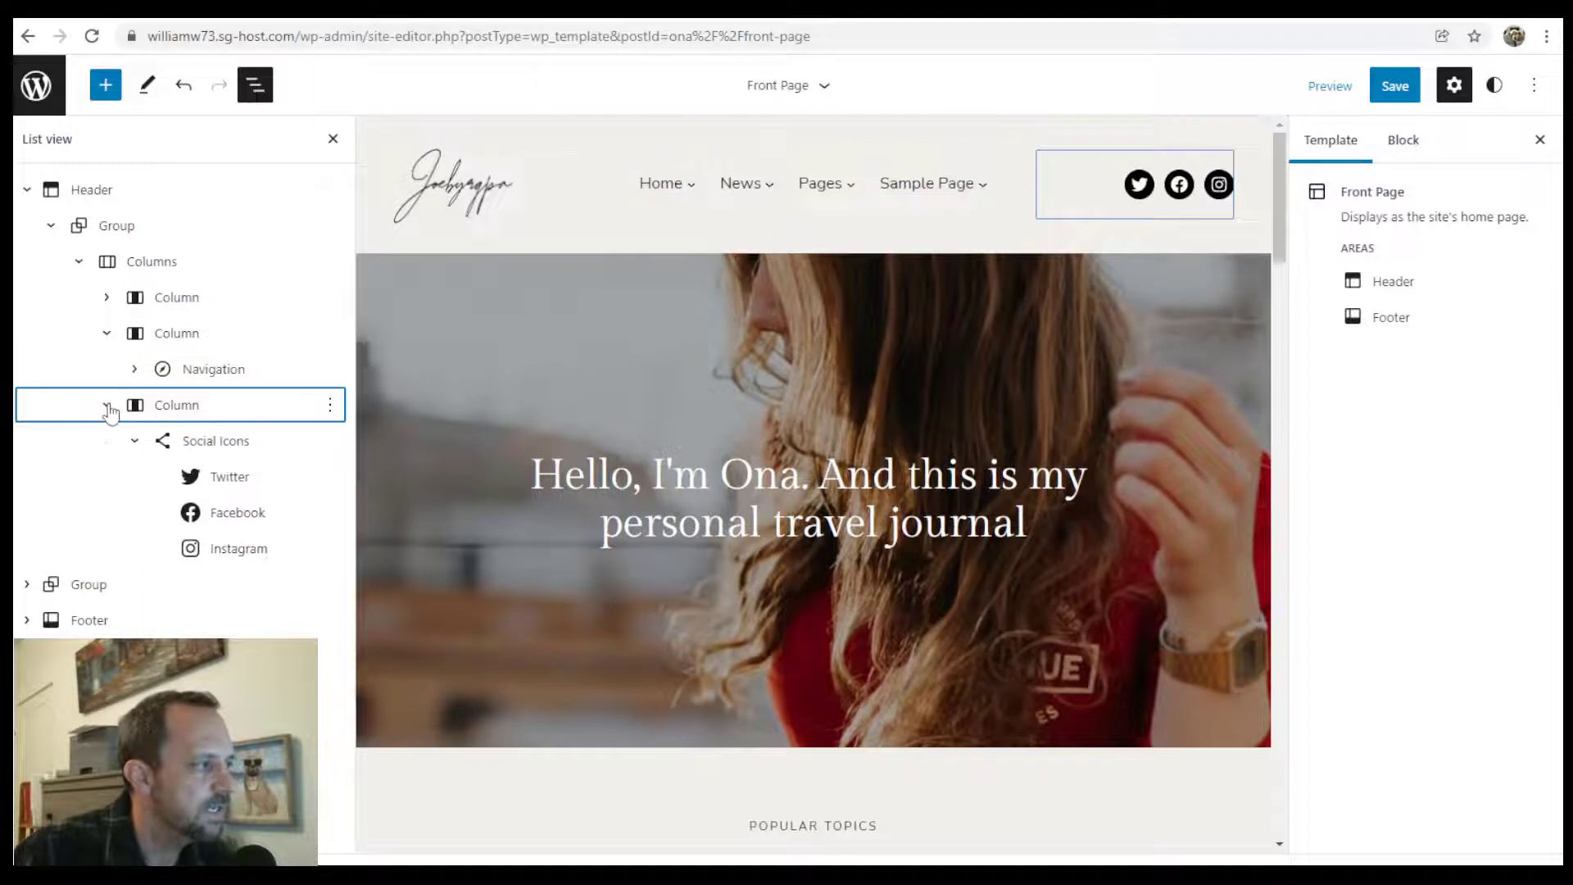
left_click(156, 410)
left_click(106, 405)
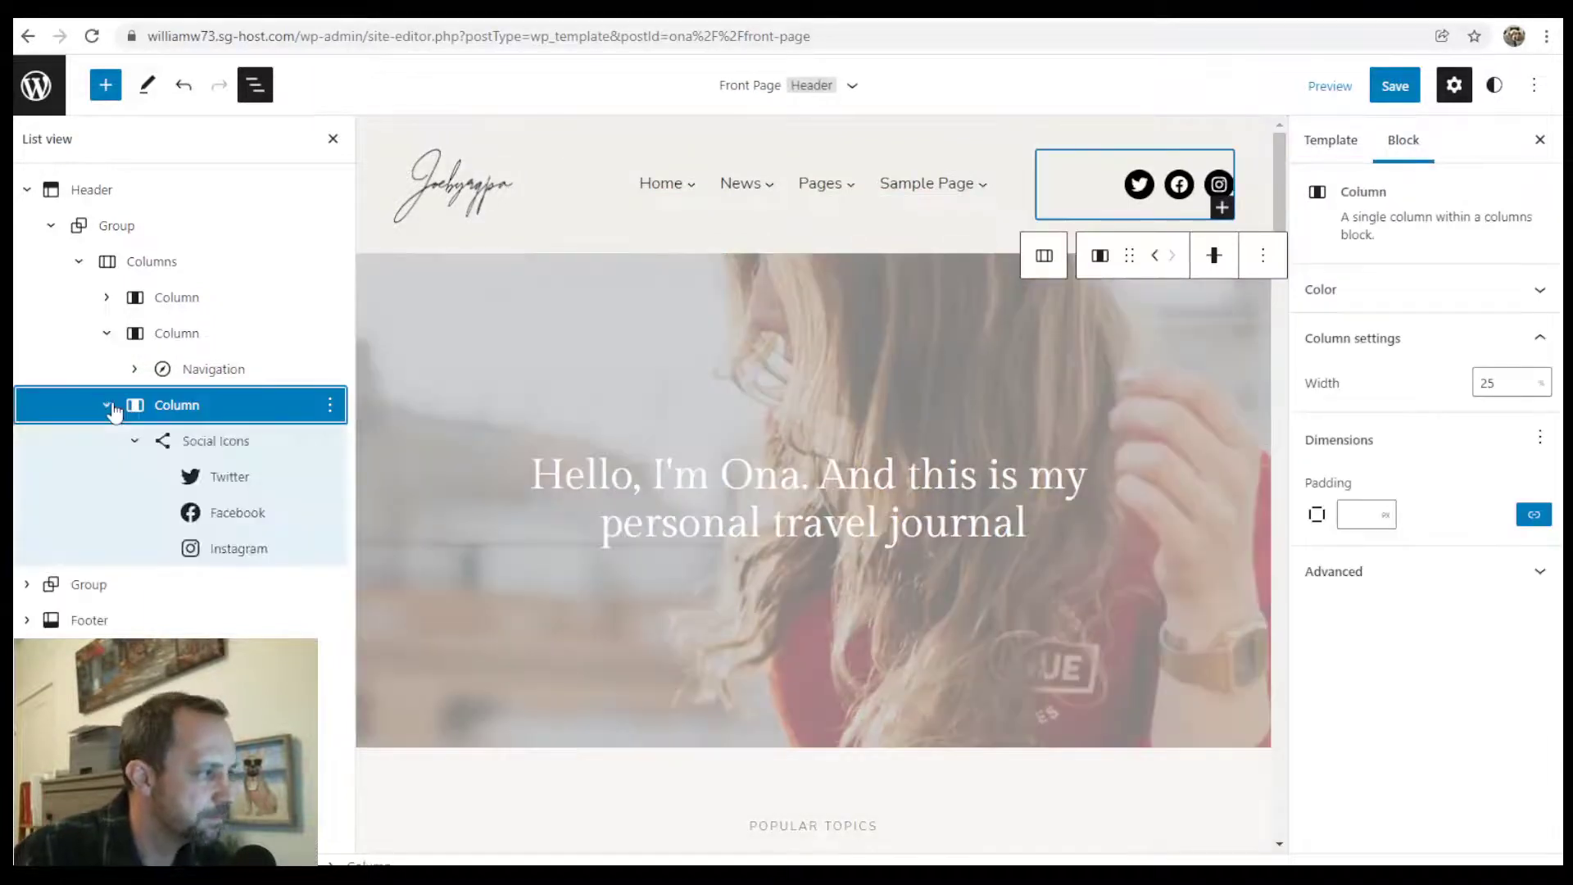
left_click(216, 442)
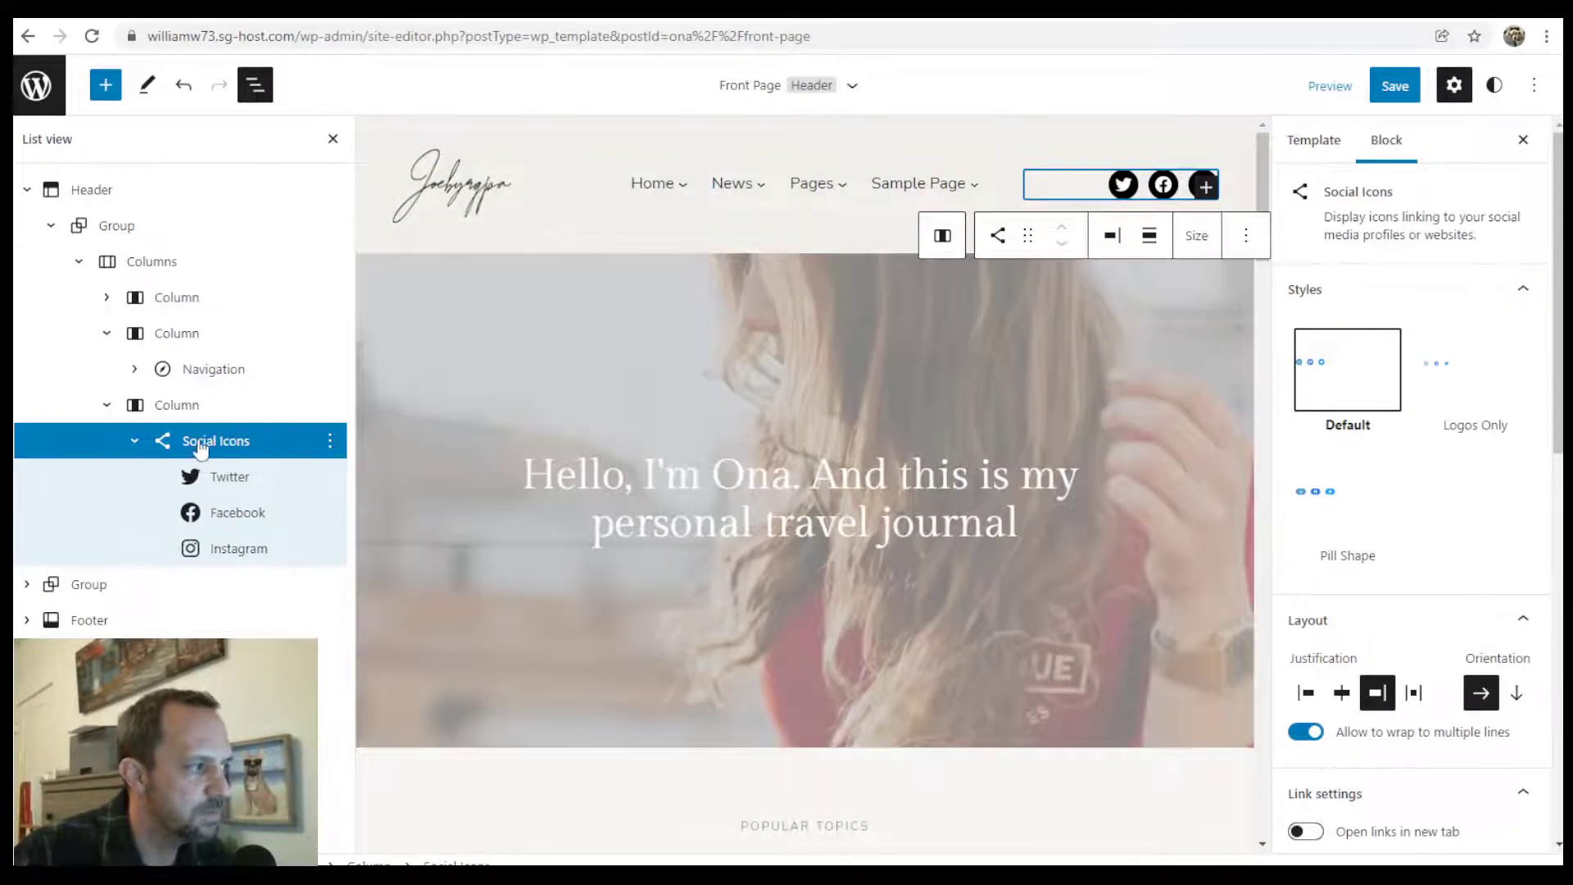
Step: Add a WordPress social icon after Instagram, leaving its link address empty
left_click(1203, 187)
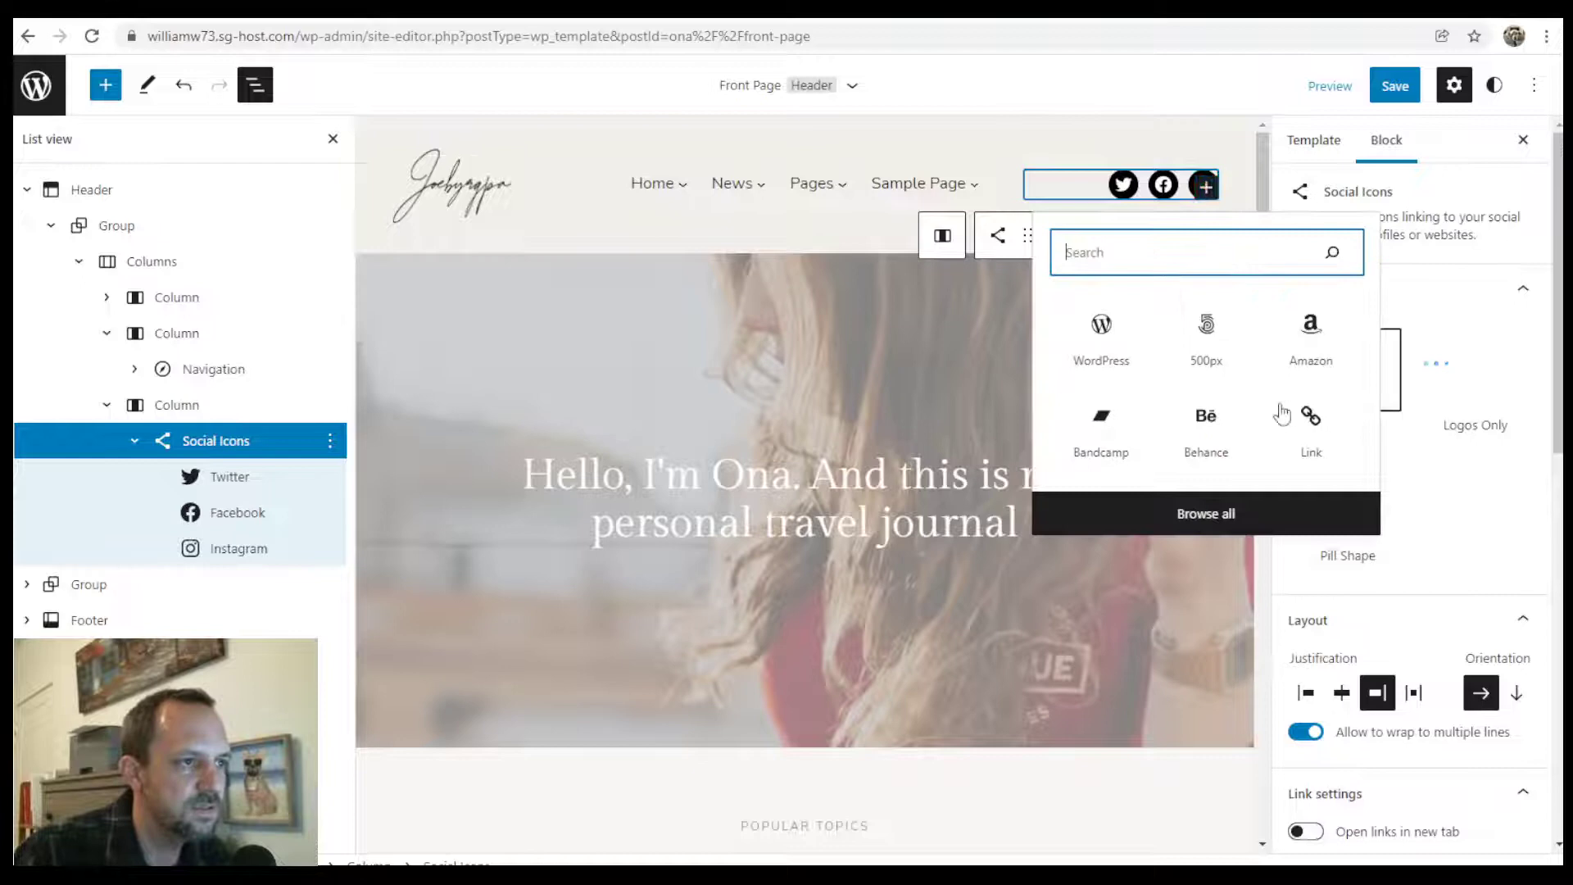
left_click(1123, 324)
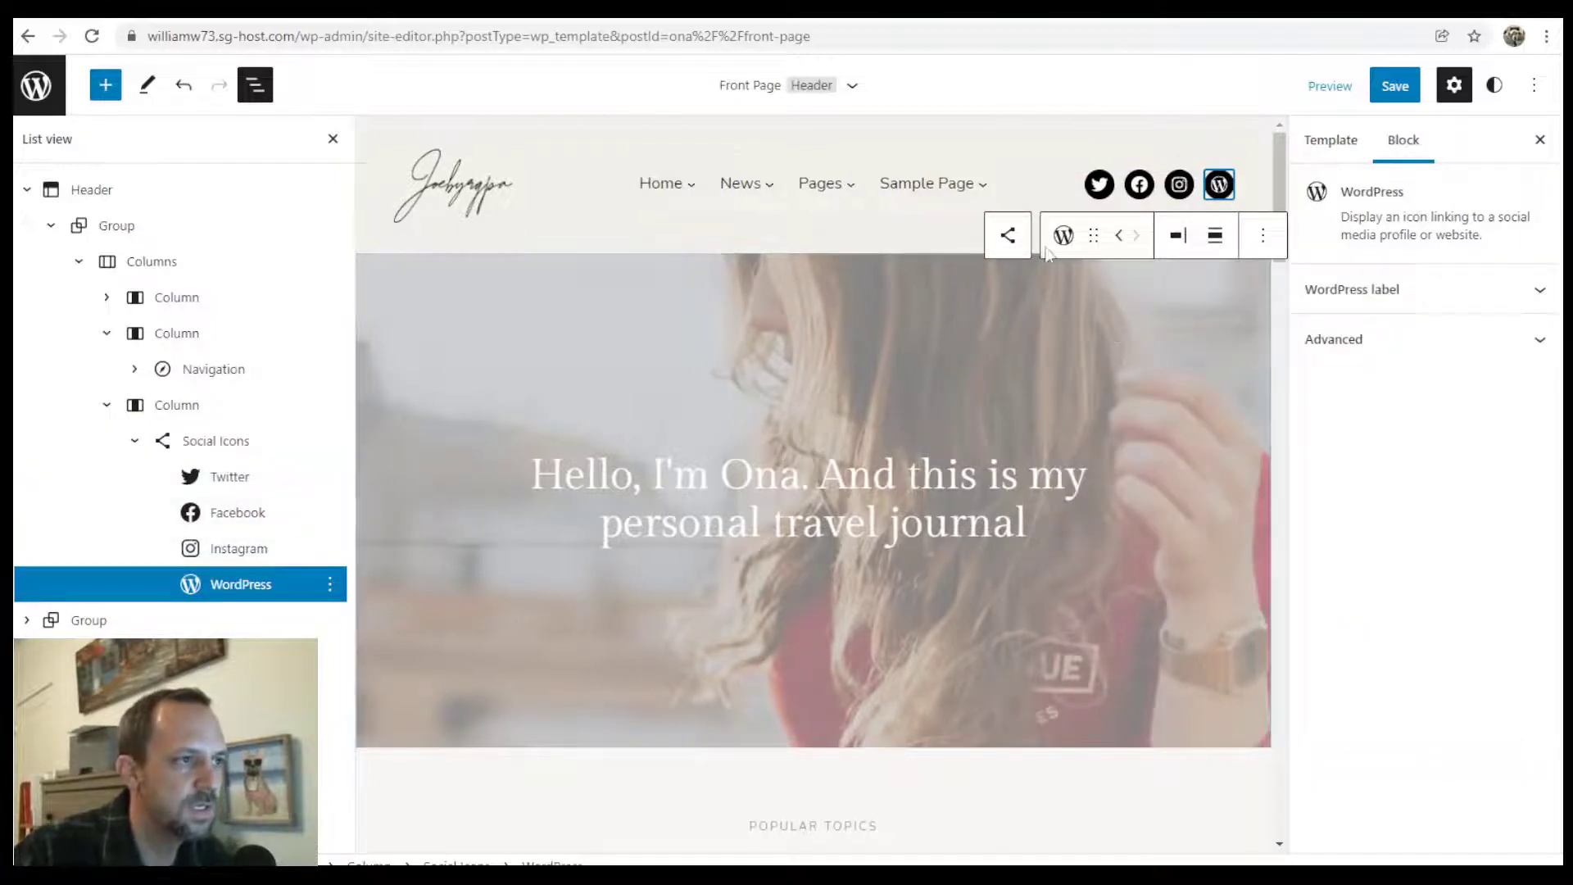
left_click(1219, 184)
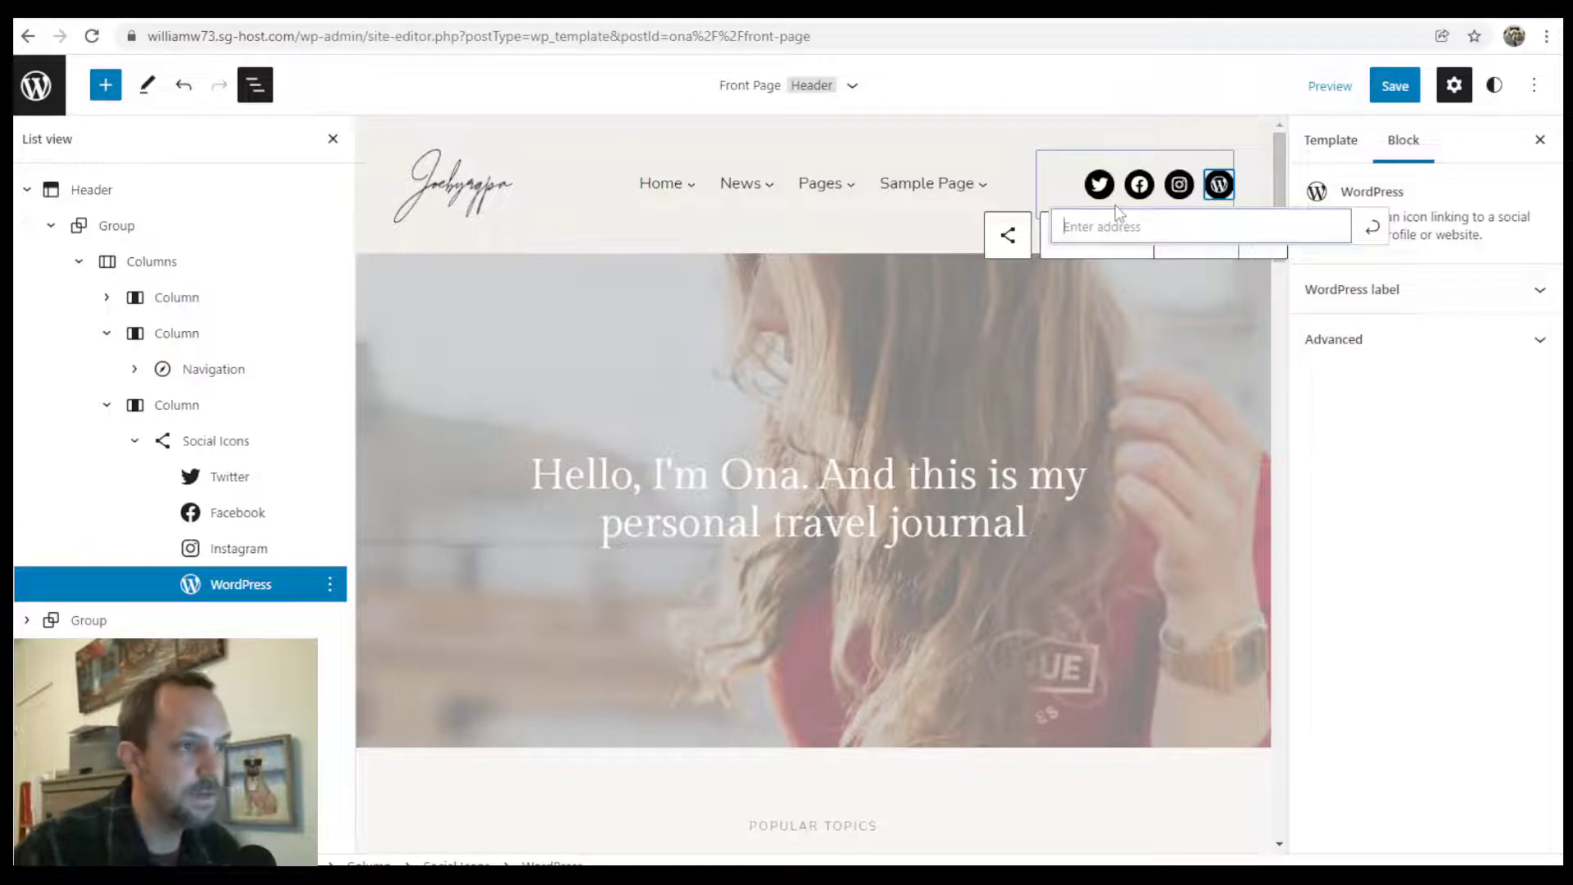
left_click(1375, 229)
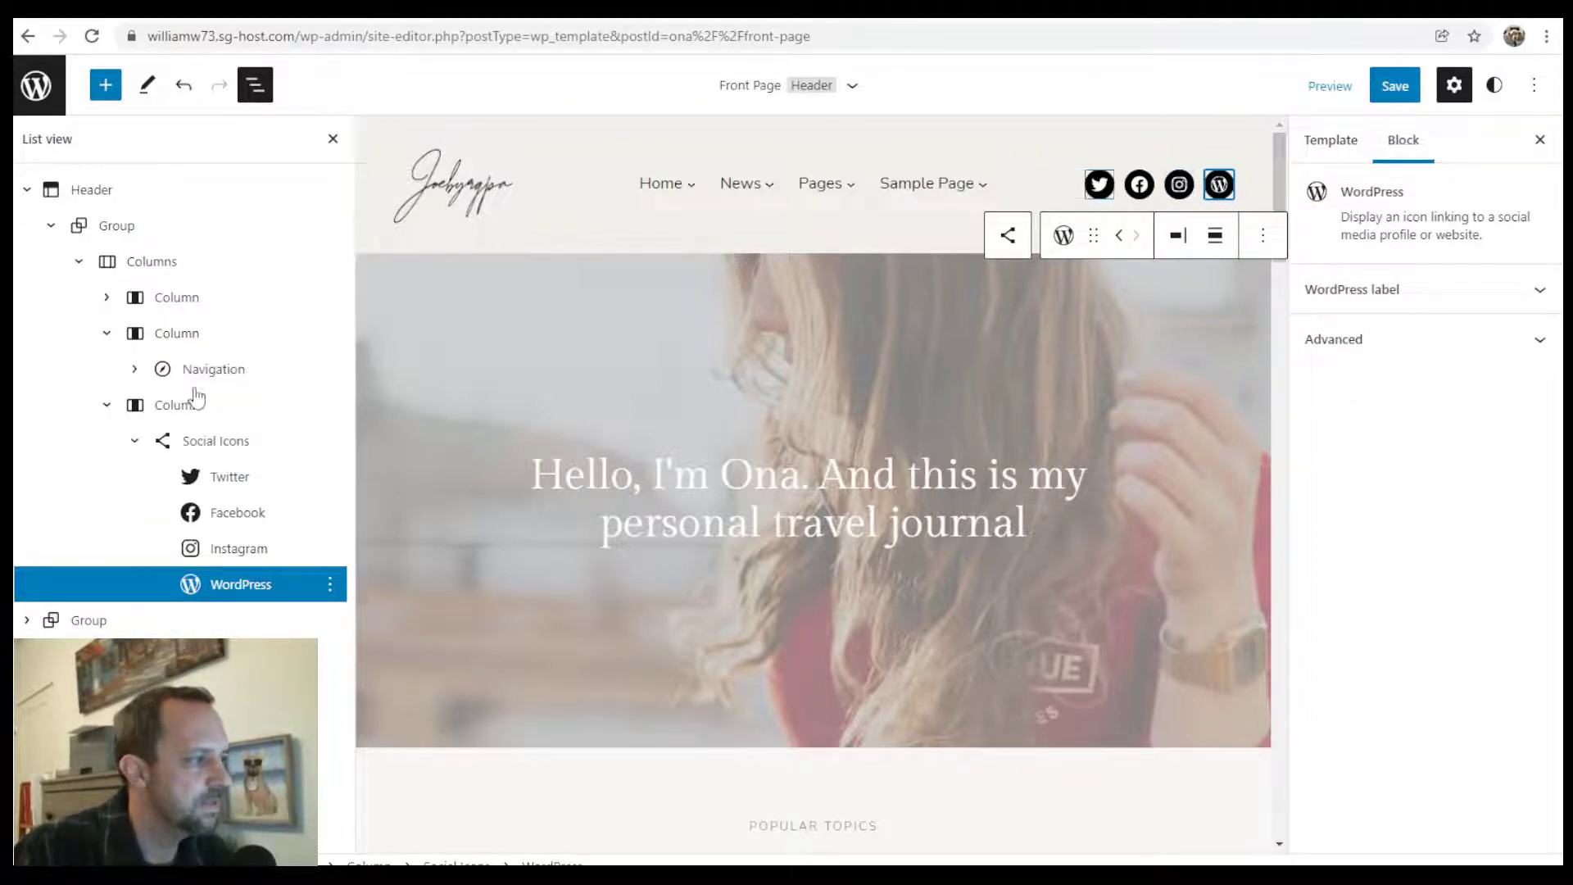
Step: Collapse the header columns in List View and select the site logo column
left_click(136, 441)
left_click(106, 404)
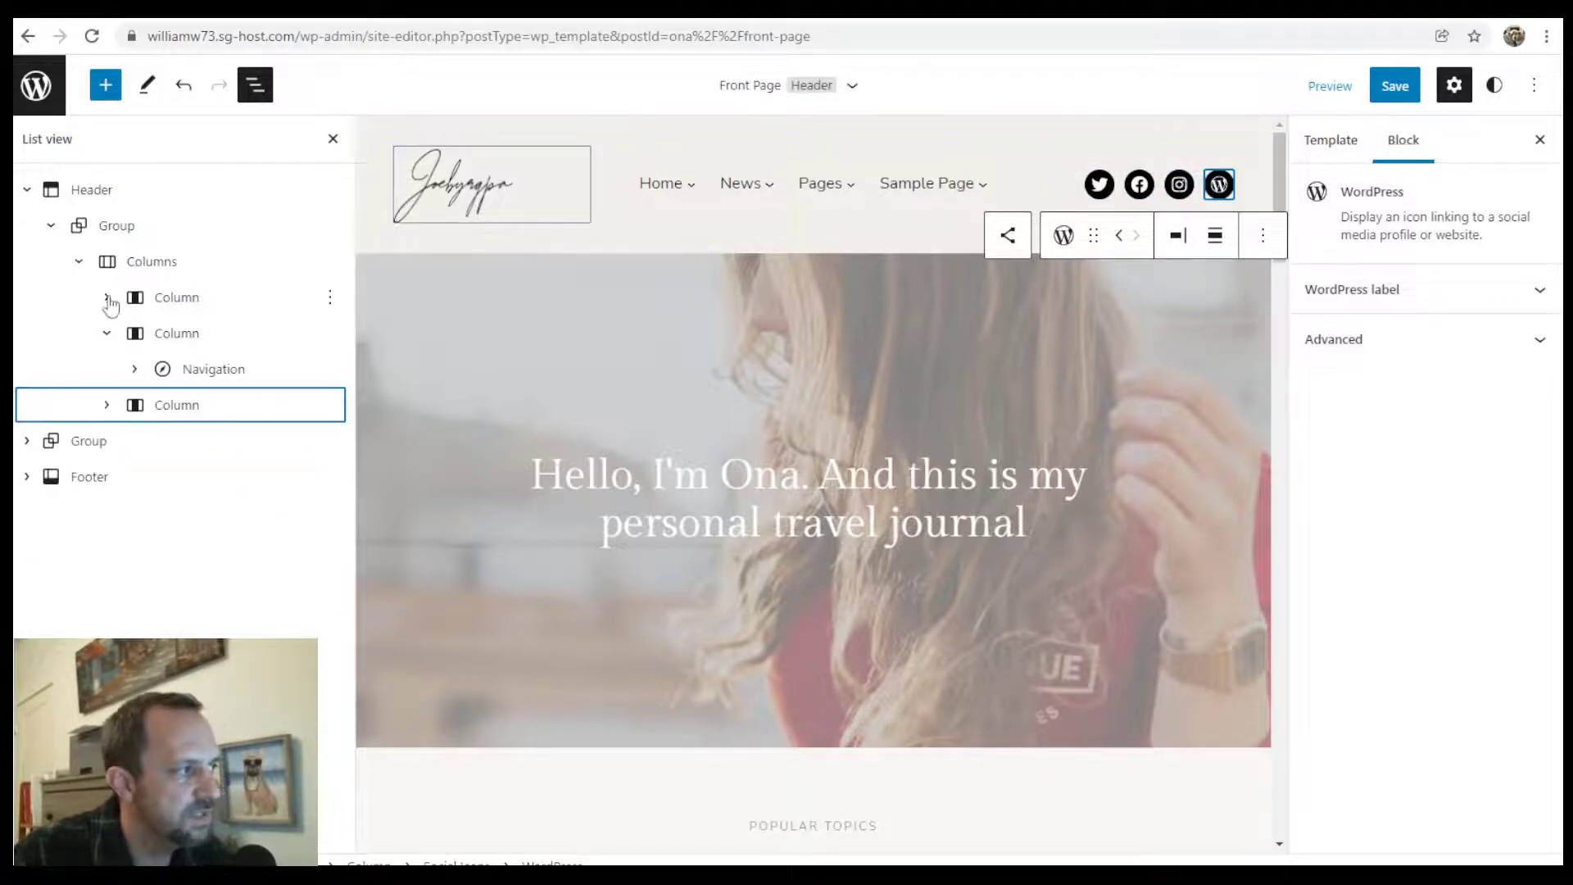
left_click(107, 296)
left_click(106, 296)
left_click(106, 333)
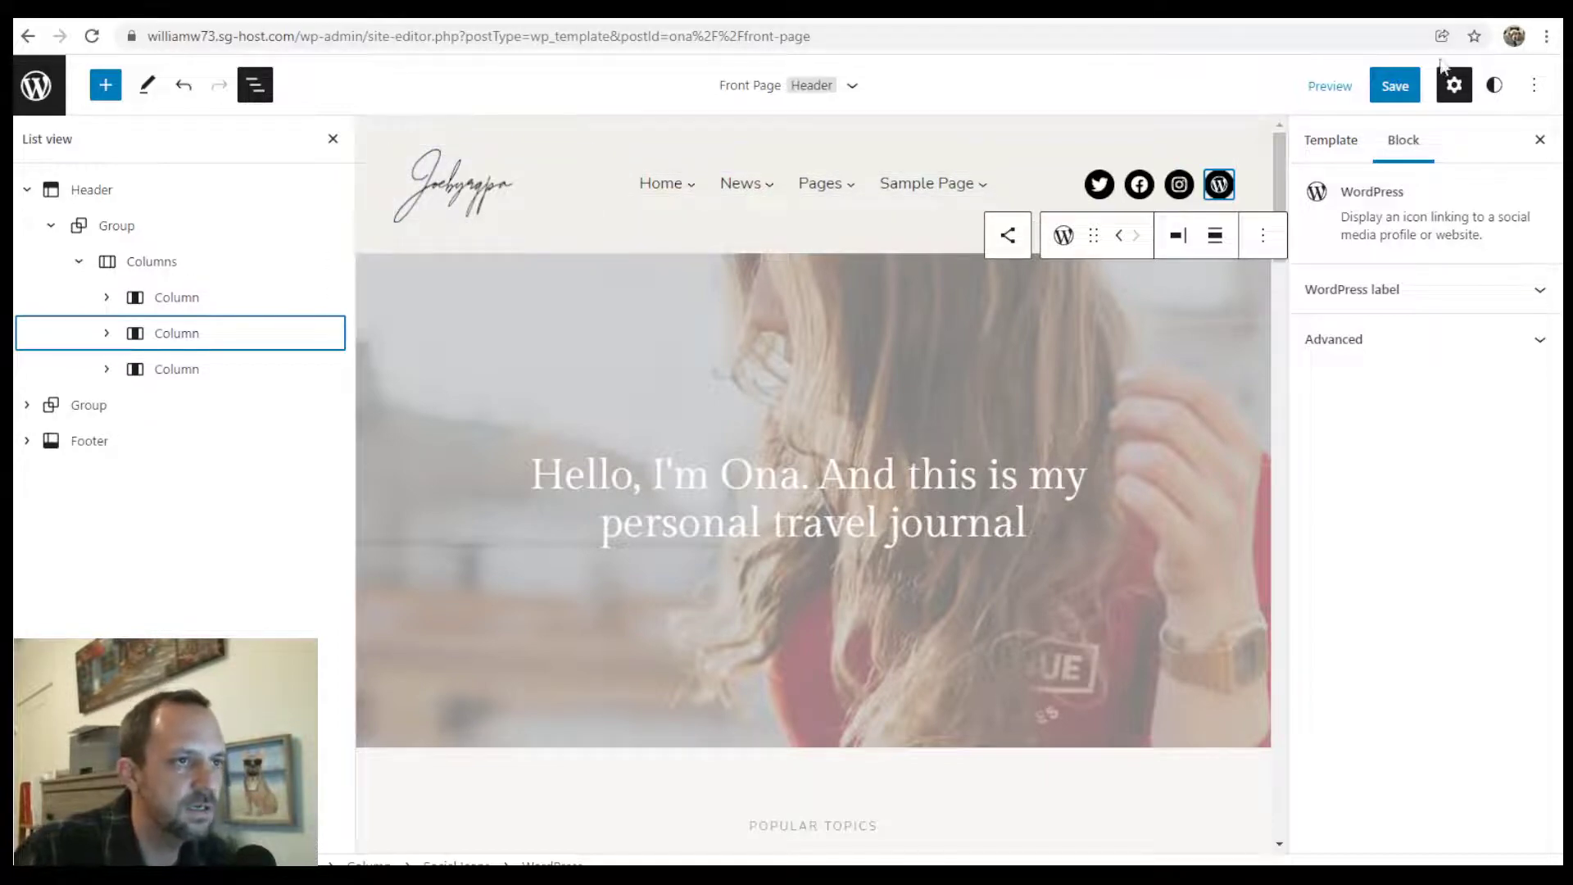
left_click(180, 297)
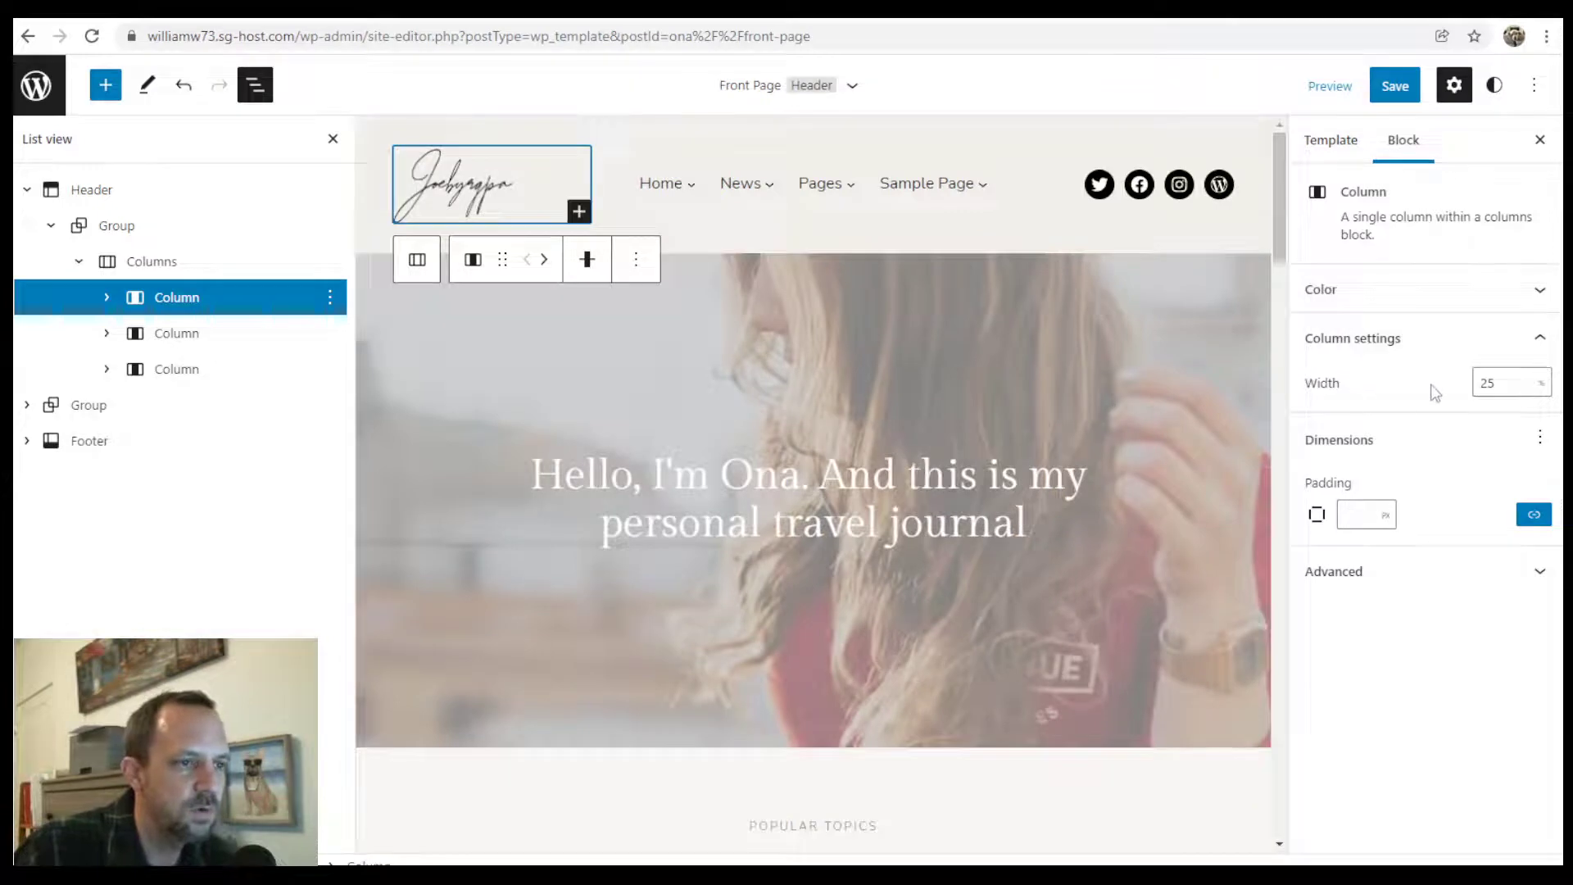
Step: Select the social-icons column and reveal its Advanced settings: width 25, CSS class hide-sm-down
left_click(174, 334)
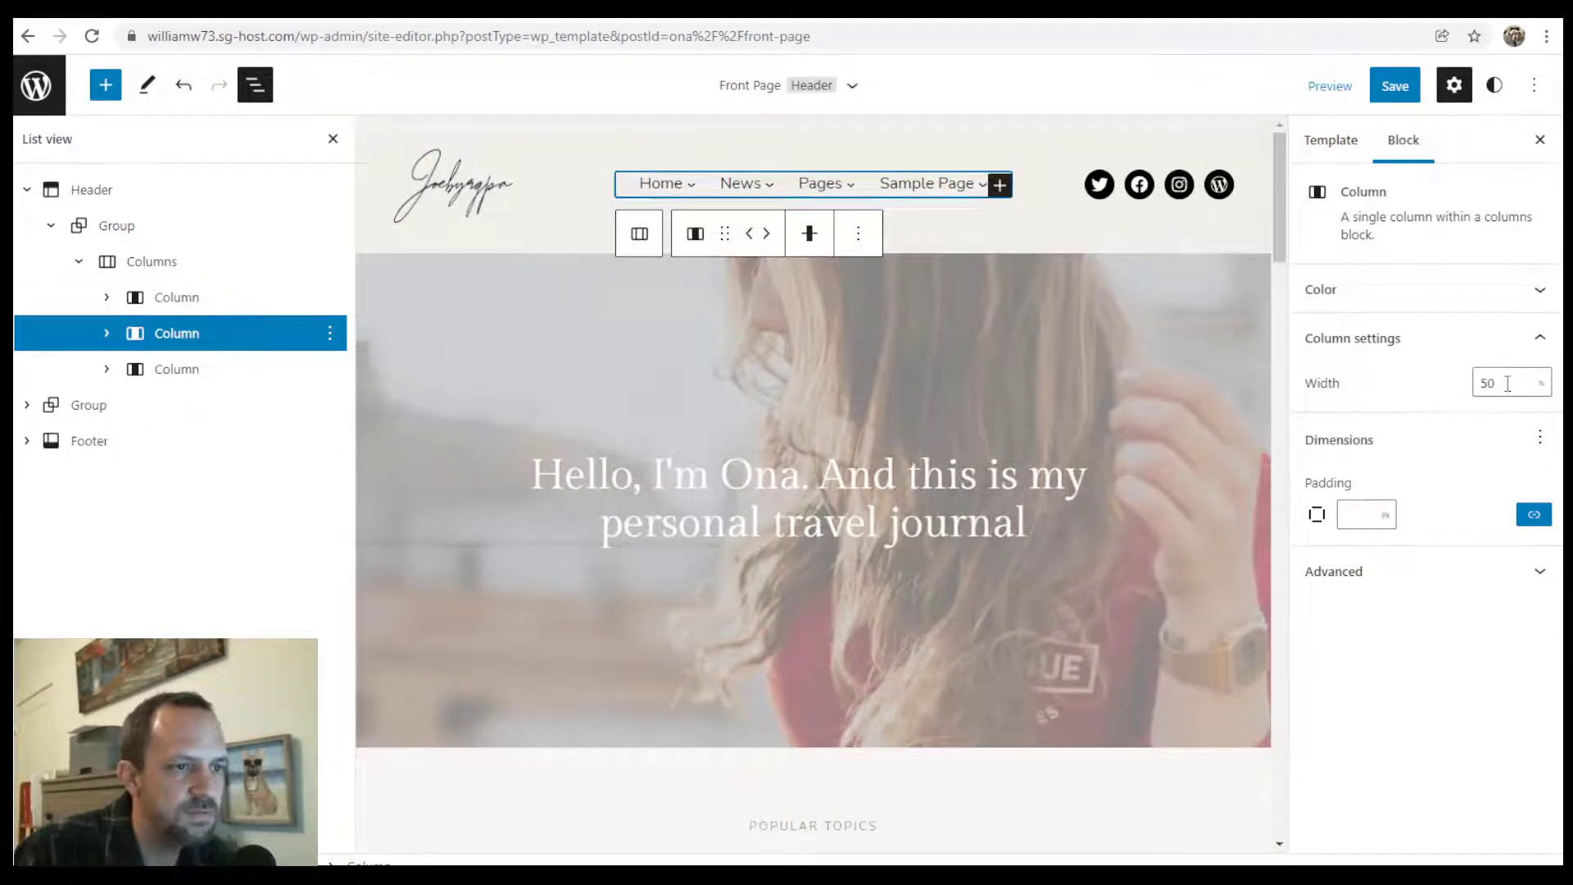
left_click(146, 373)
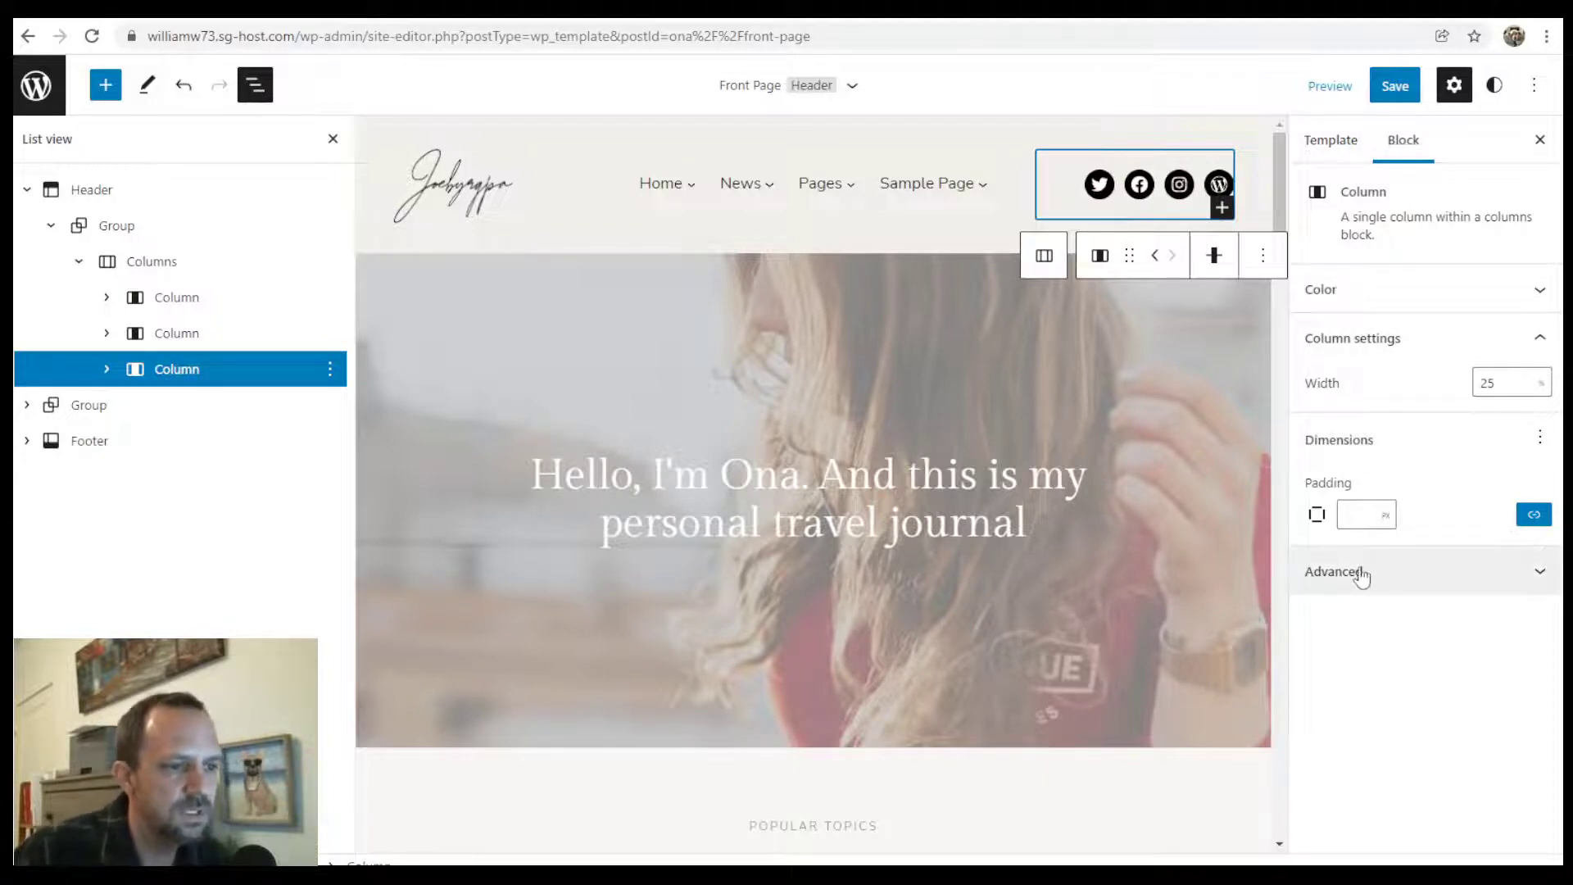
left_click(1409, 573)
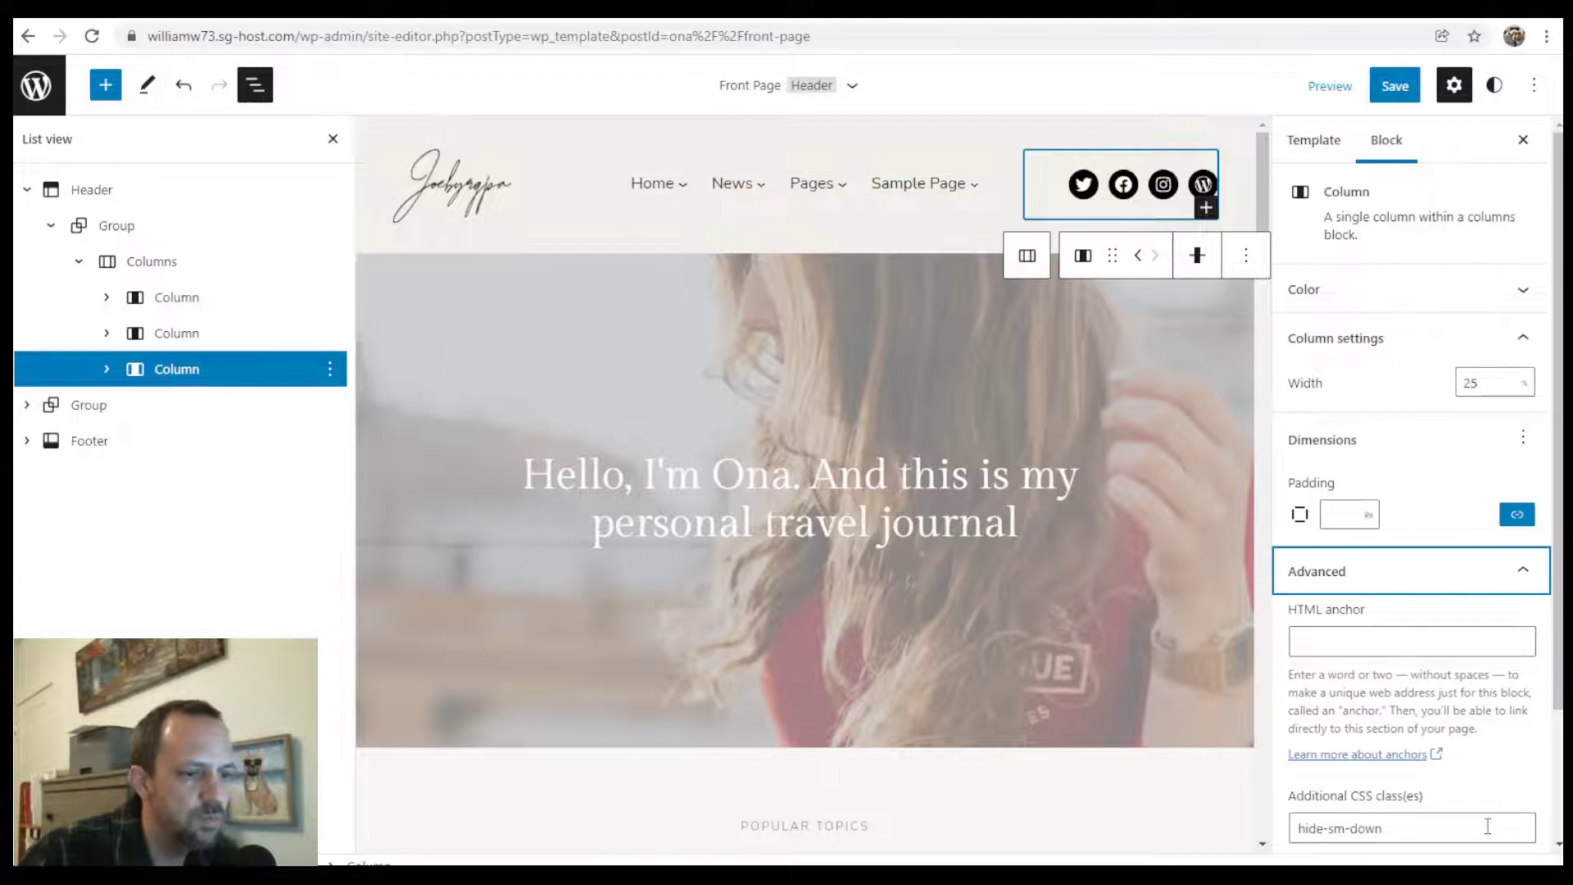
scroll(1442, 741, "down", 1)
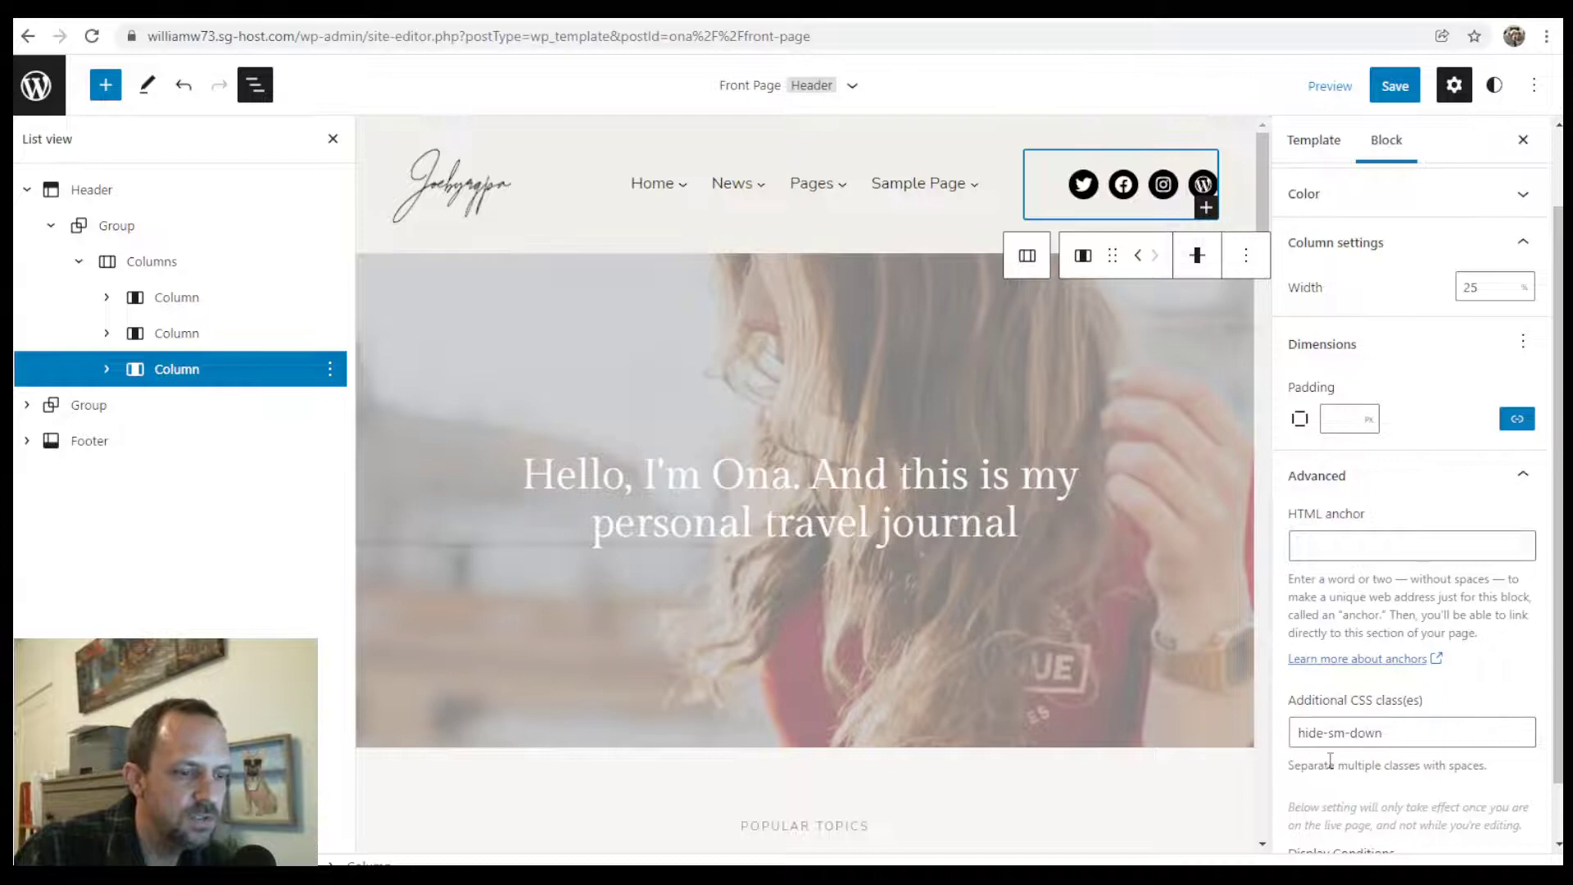
left_click_drag(1413, 737, 1302, 734)
left_click(1441, 738)
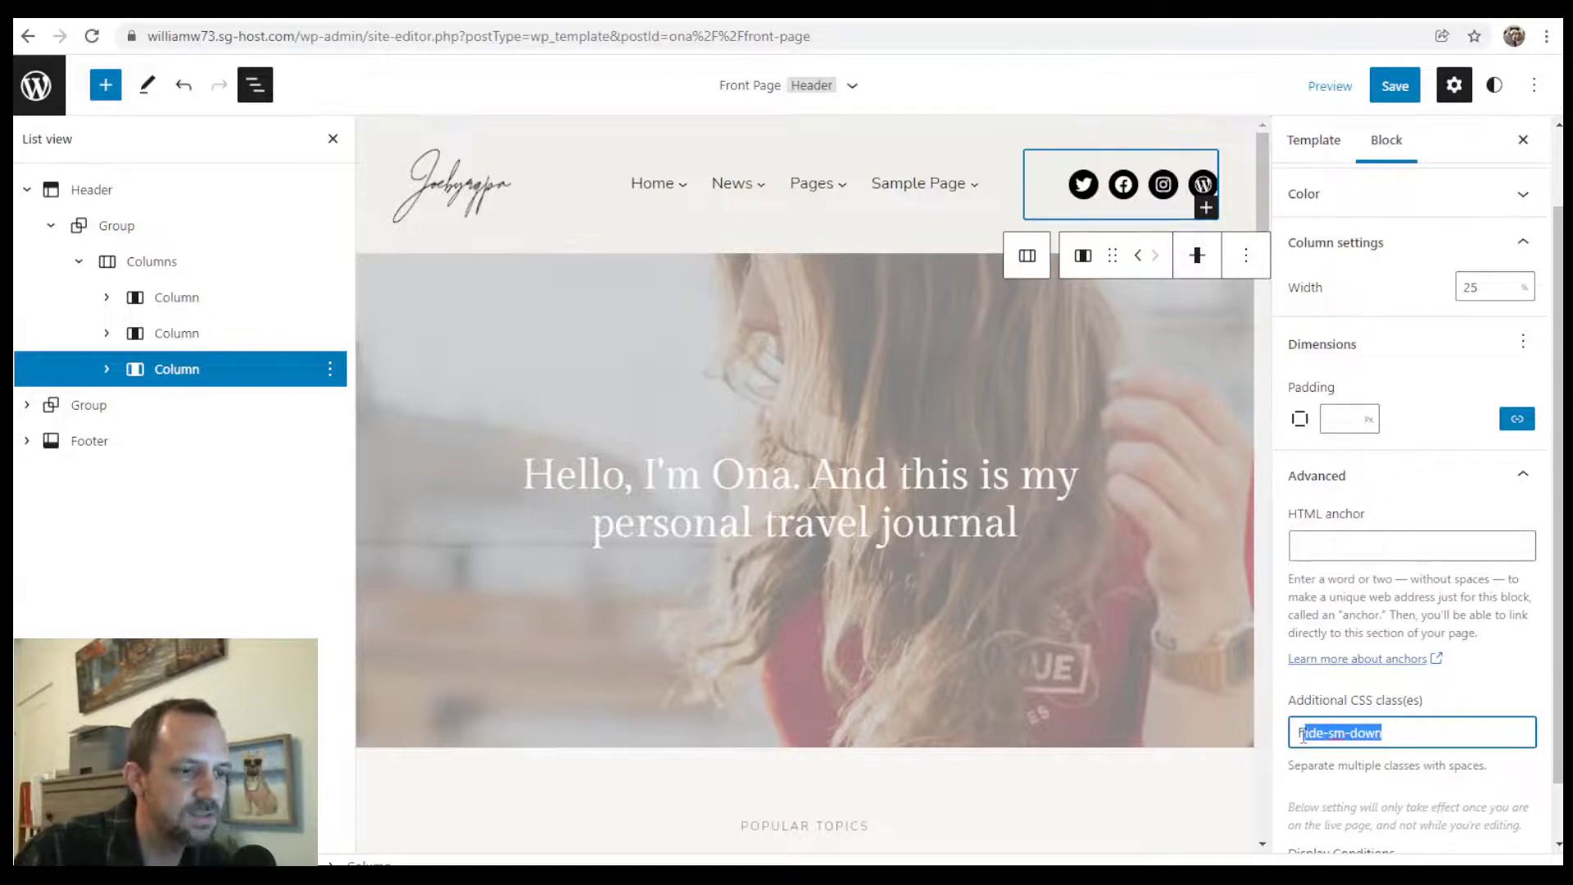
left_click(1407, 728)
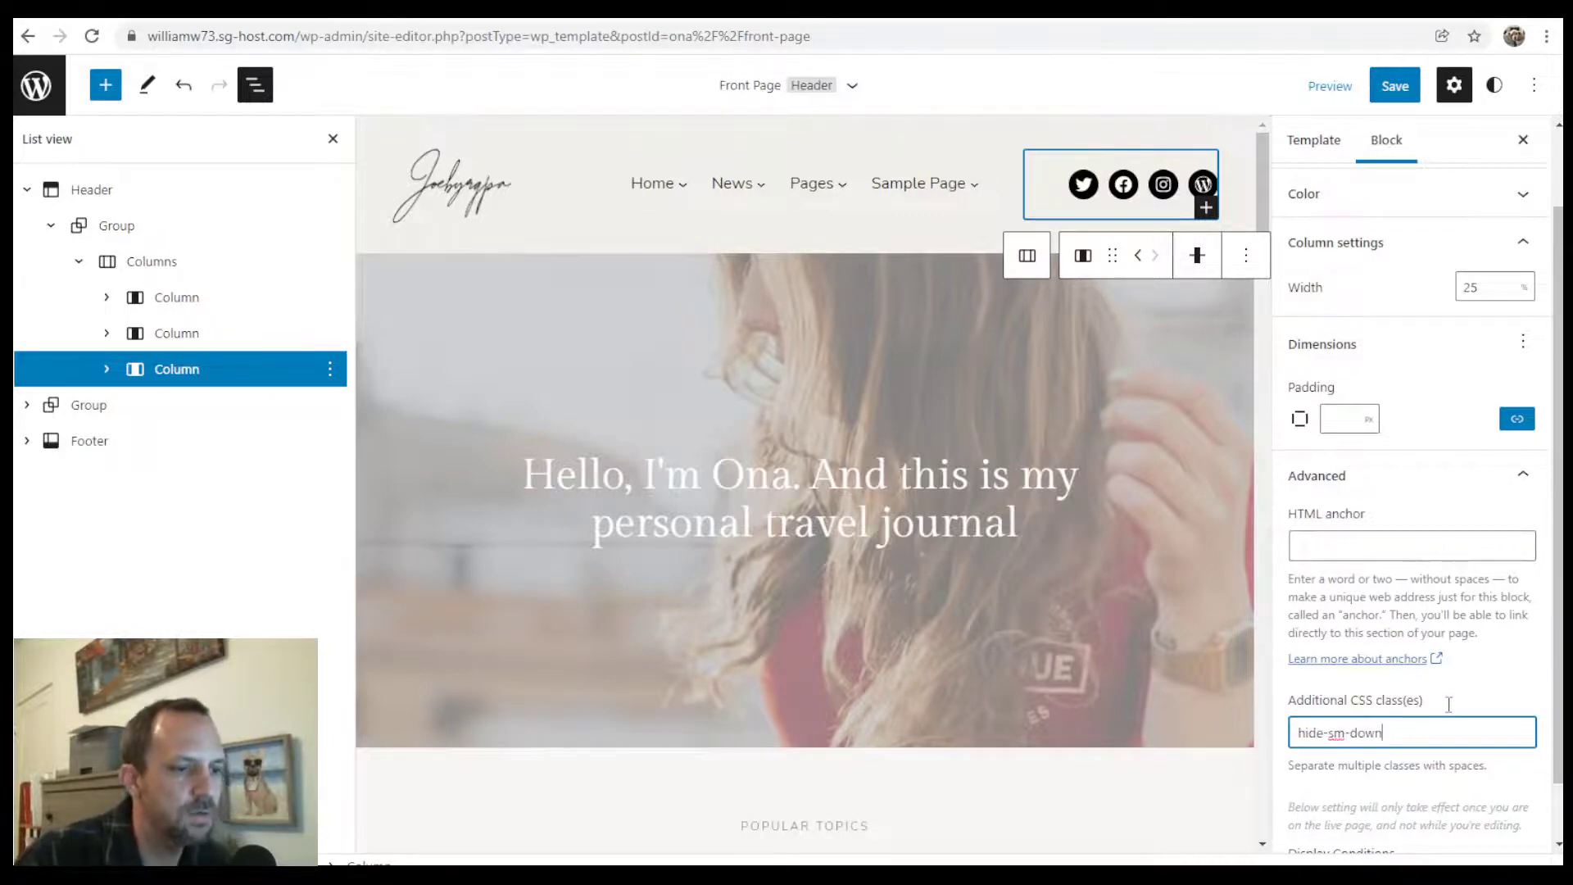
scroll(1408, 573, "up", 1)
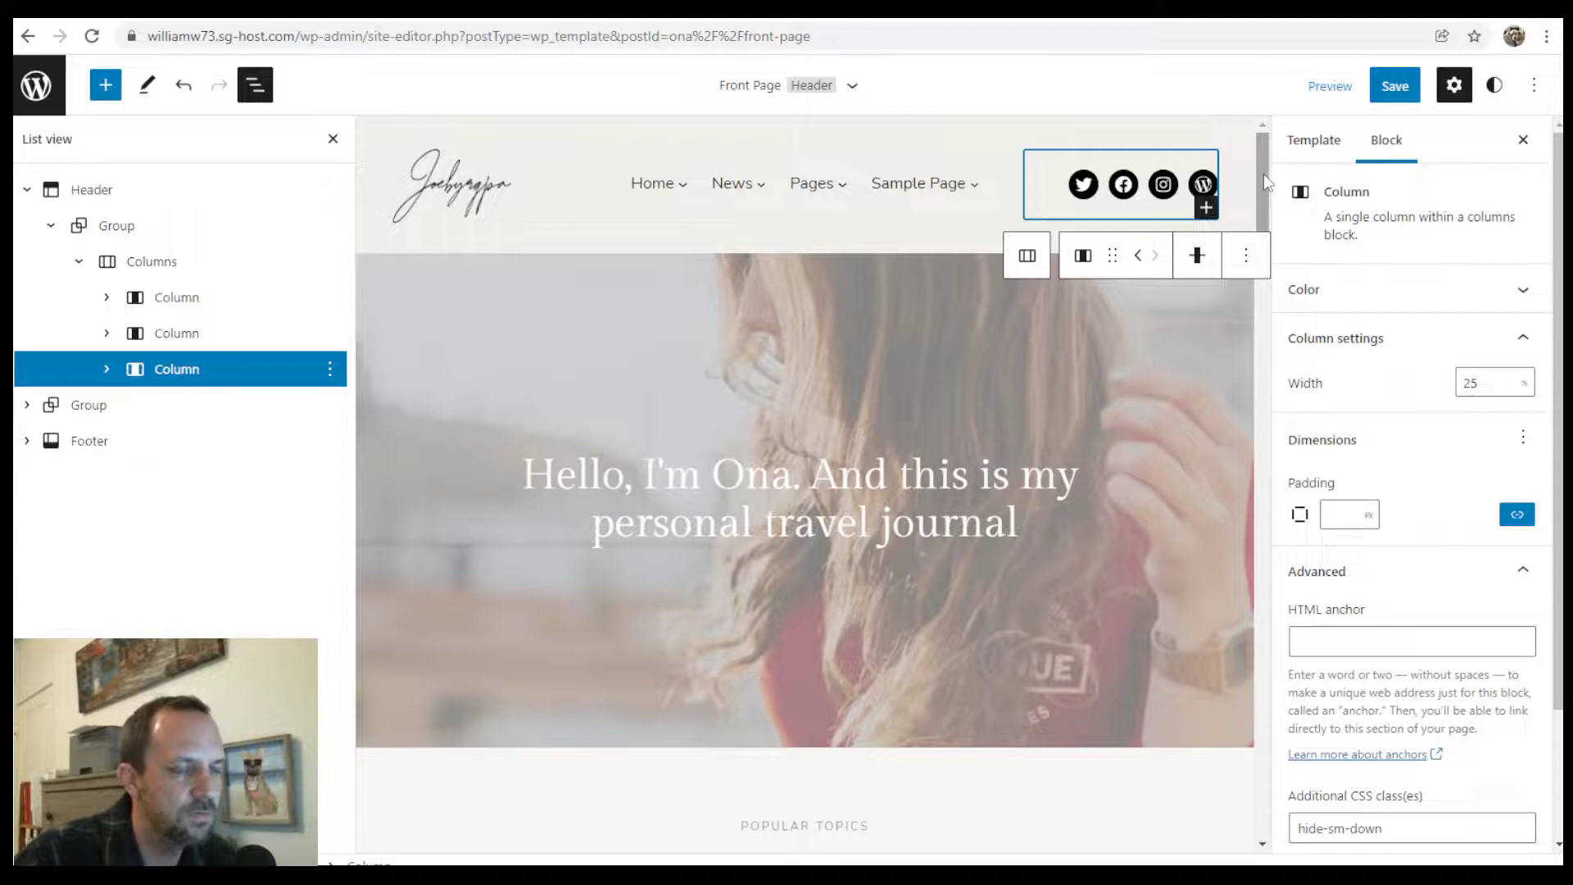
scroll(1395, 738, "down", 2)
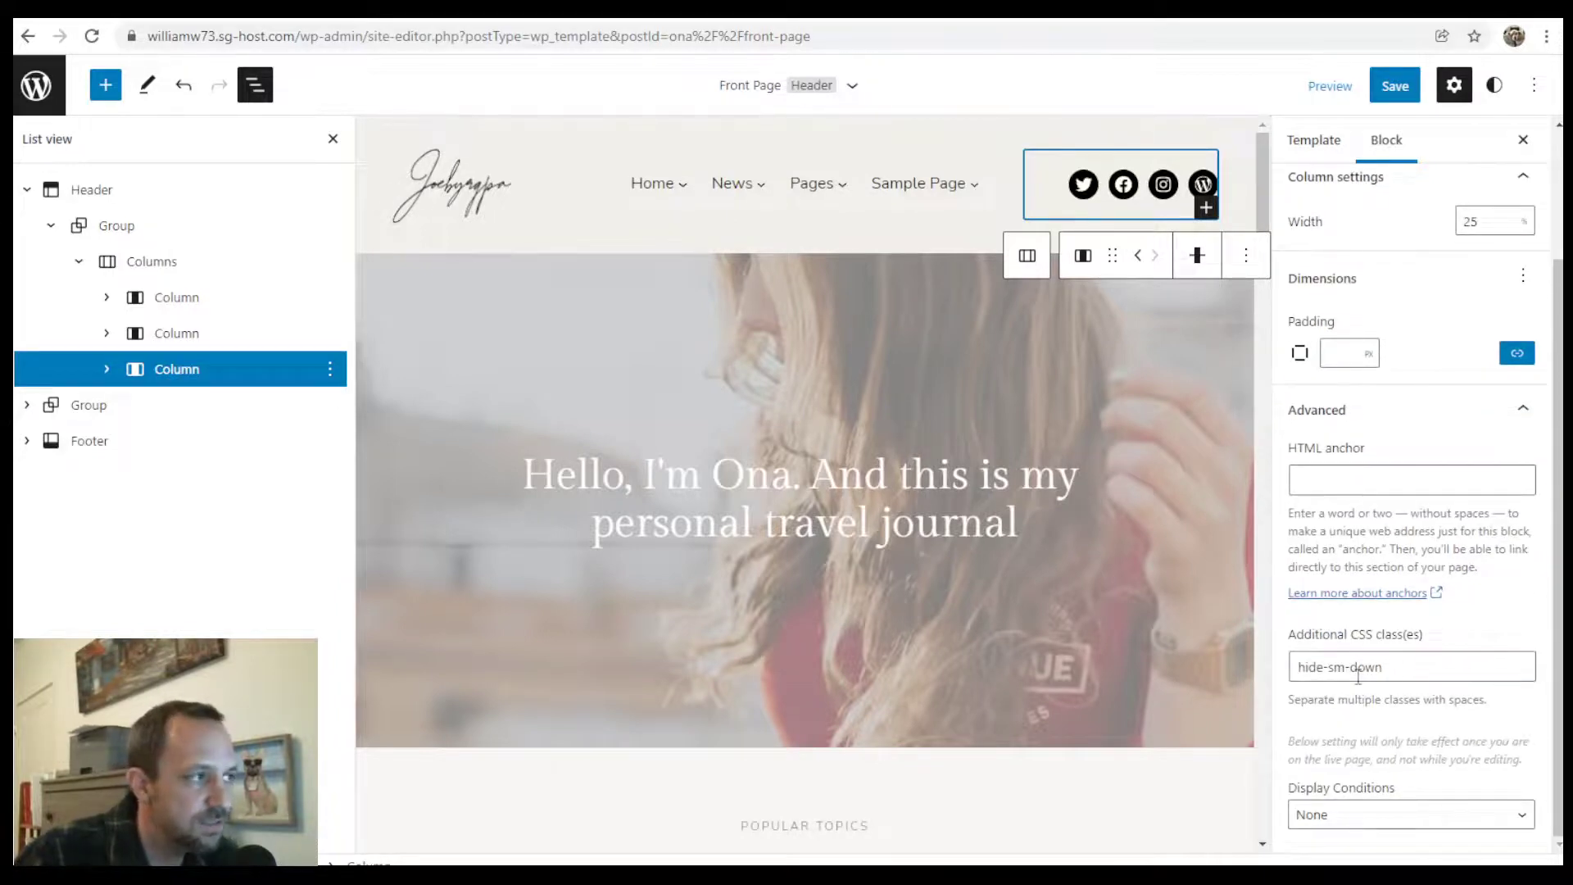
Step: Collapse the outline, select the header's outer Group block and show its Advanced settings
left_click(78, 262)
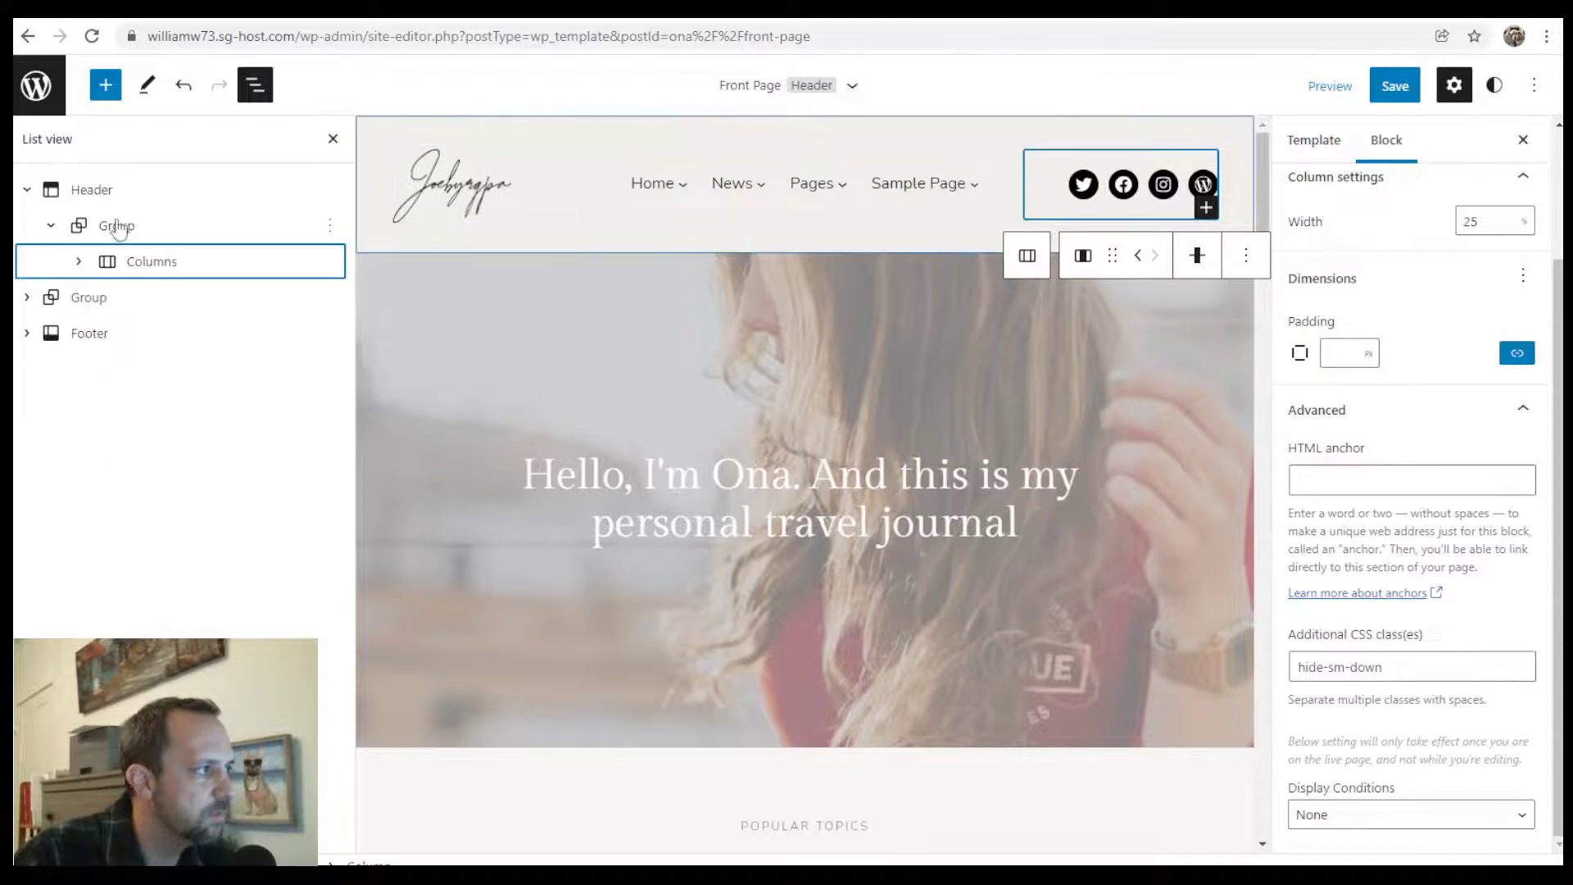
left_click(50, 225)
left_click(80, 228)
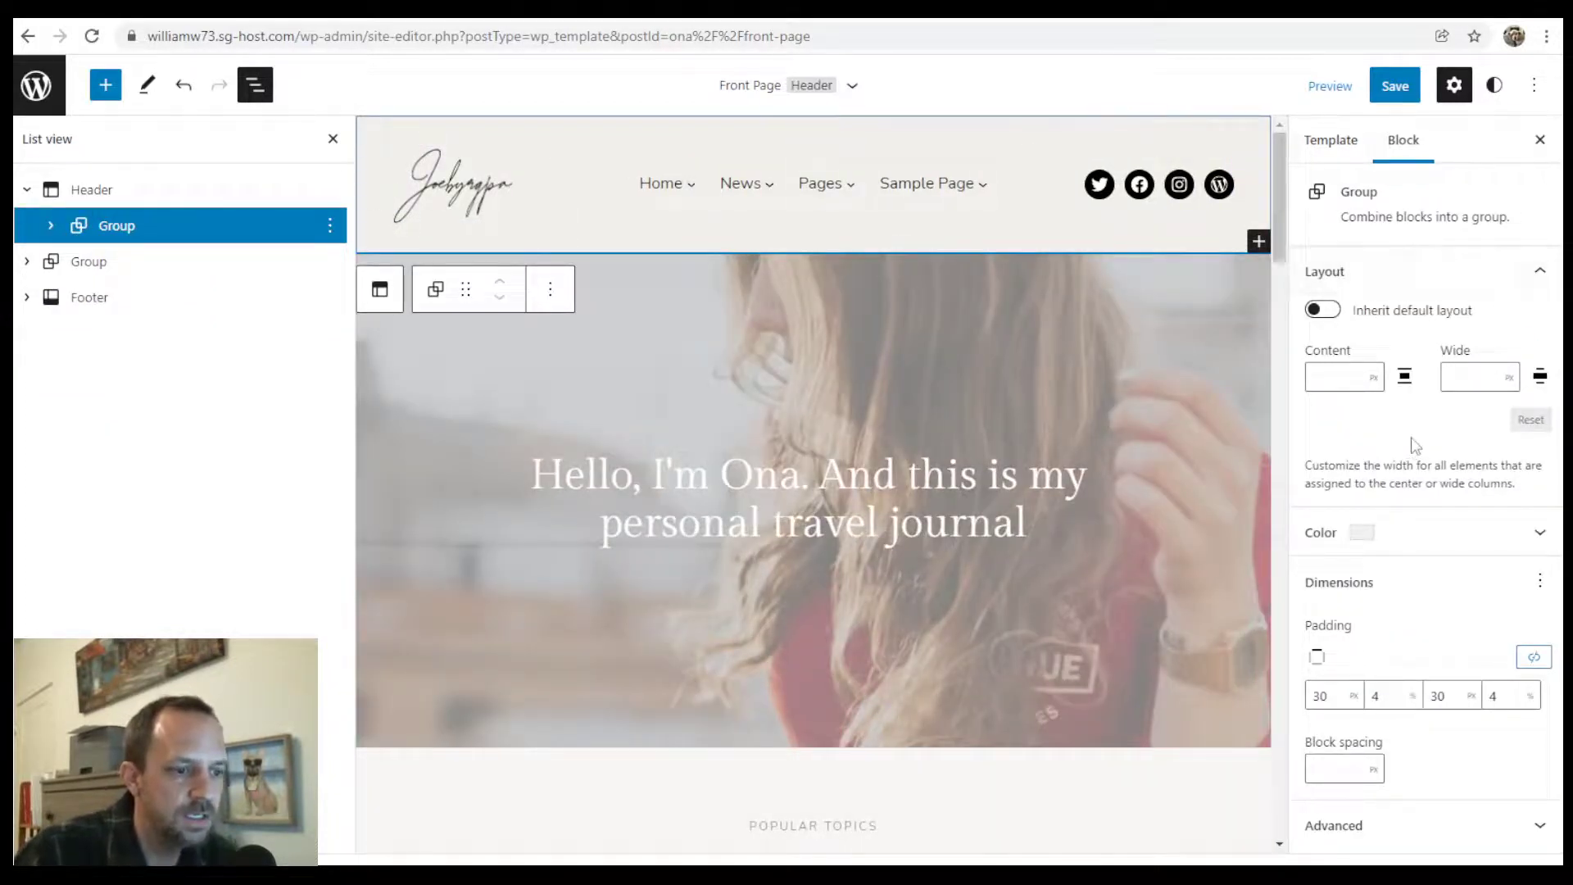
left_click(1446, 828)
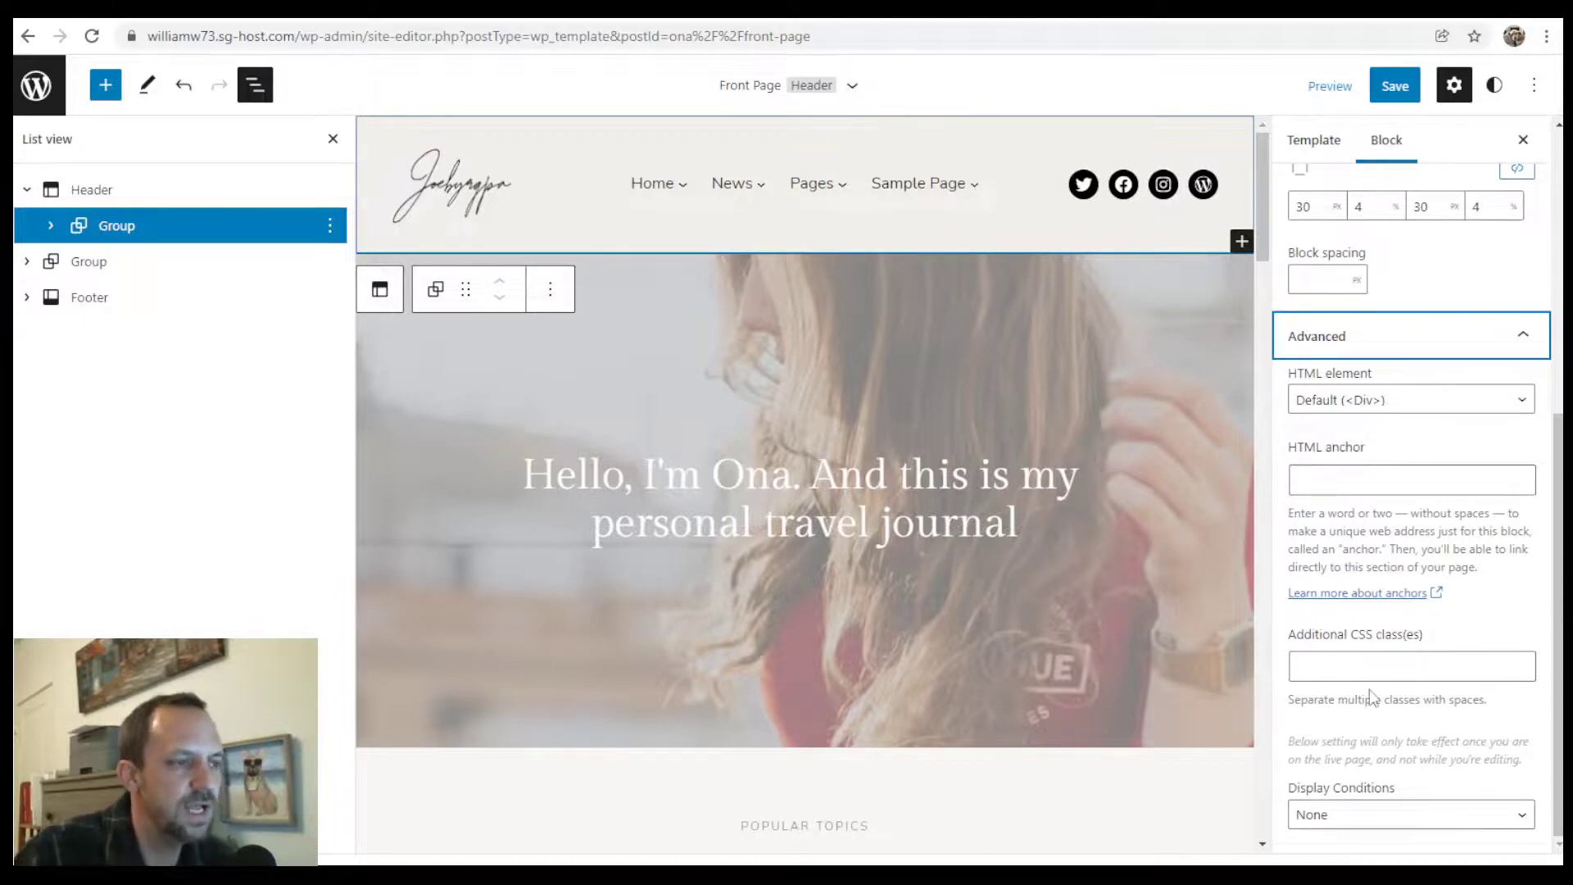
left_click(1558, 656)
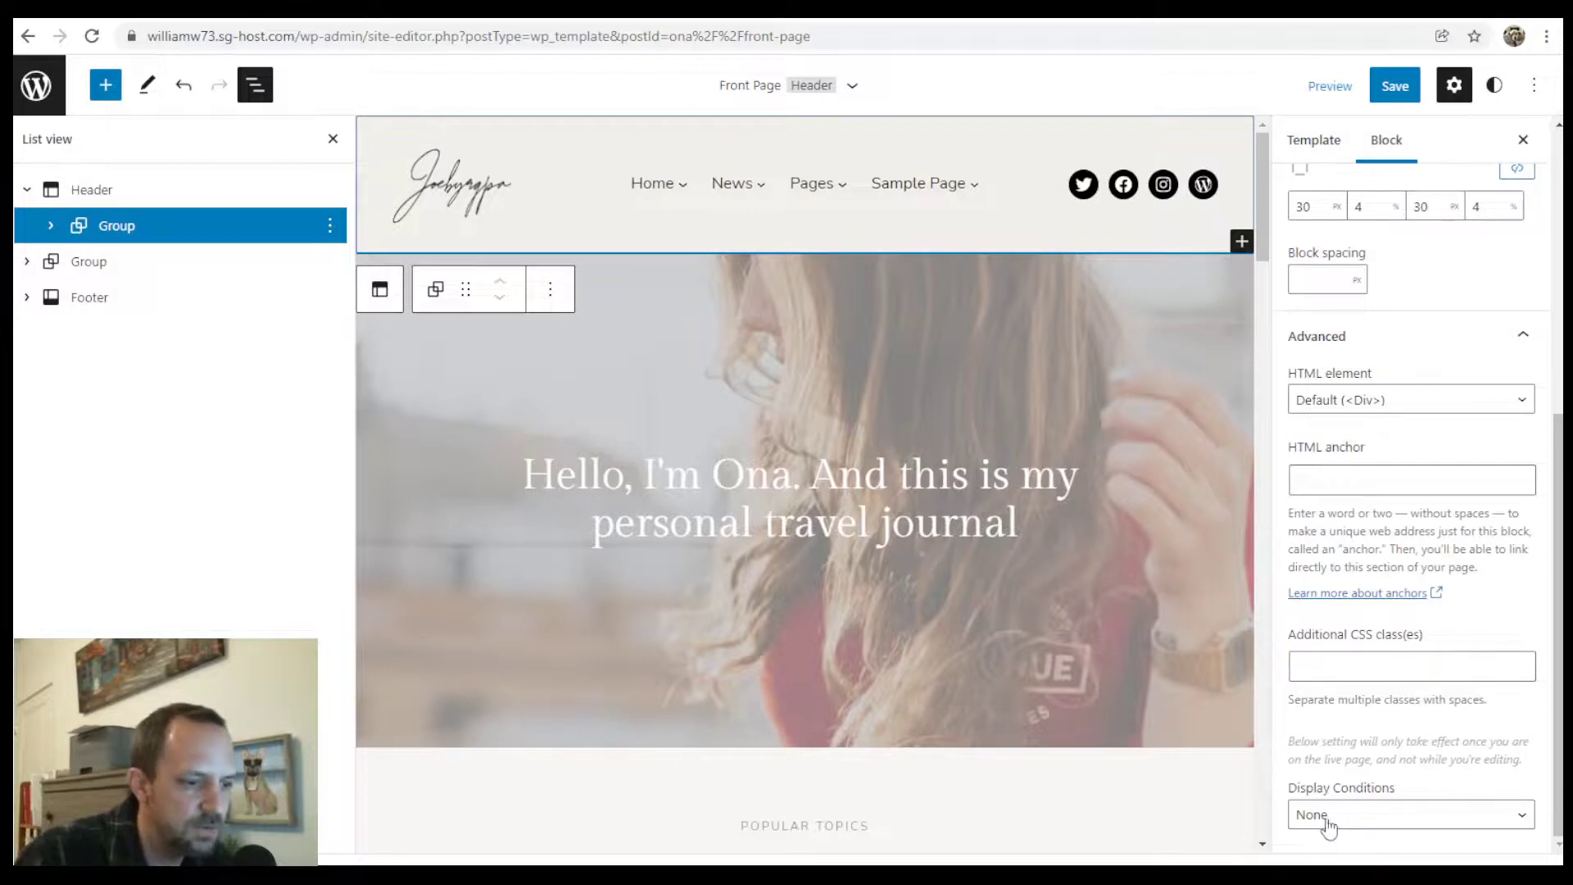
Step: Try Responsive Visibility as the Group's display condition, then set it back to None
left_click(1376, 821)
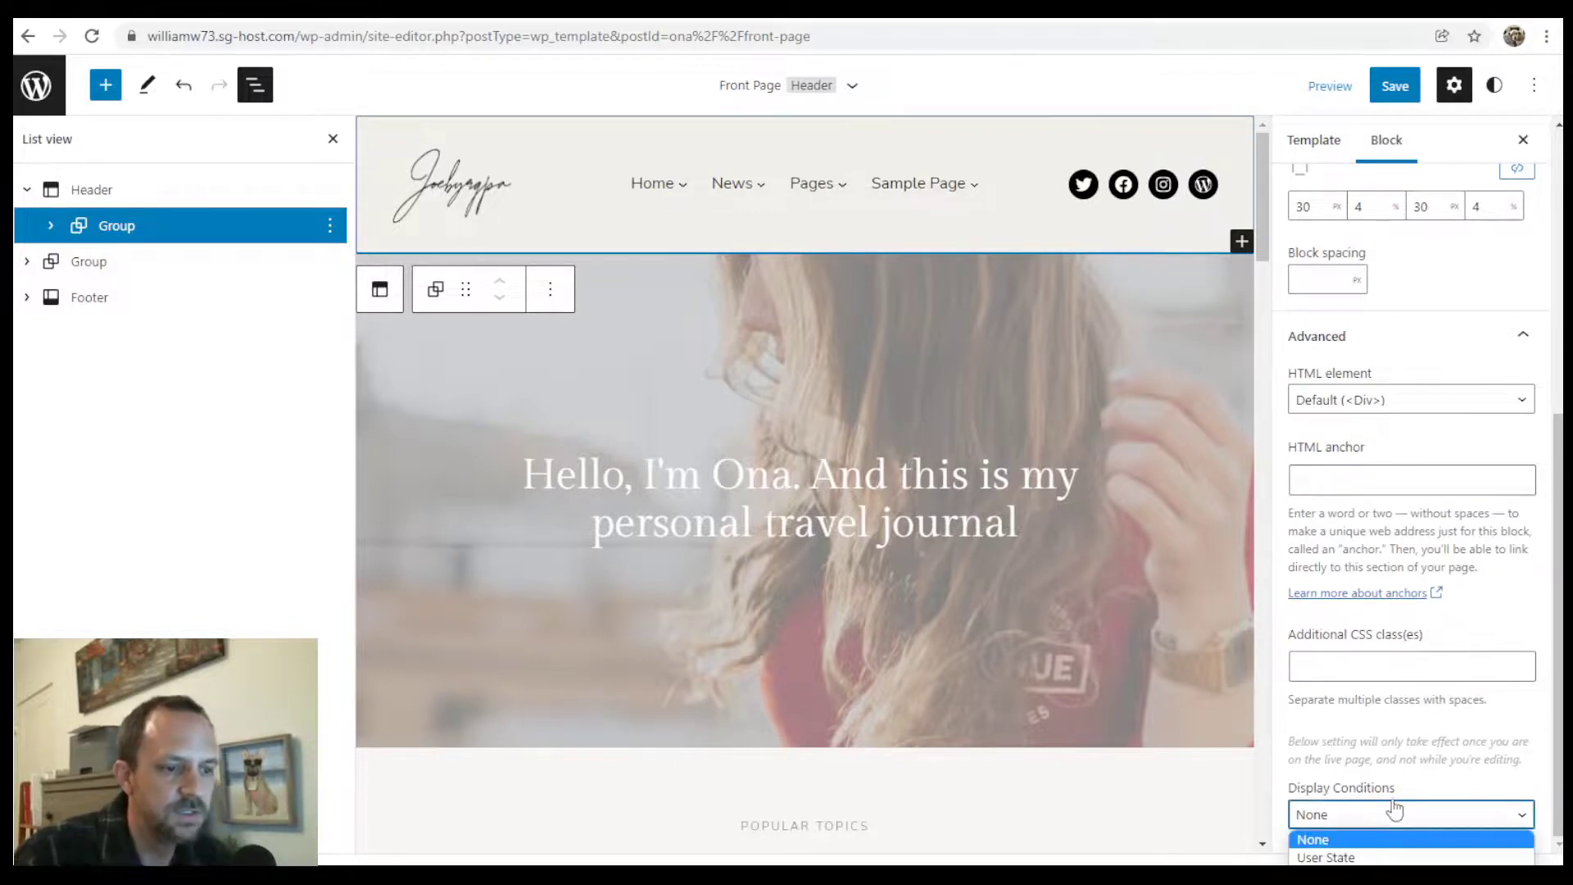
left_click(1388, 812)
left_click(1380, 816)
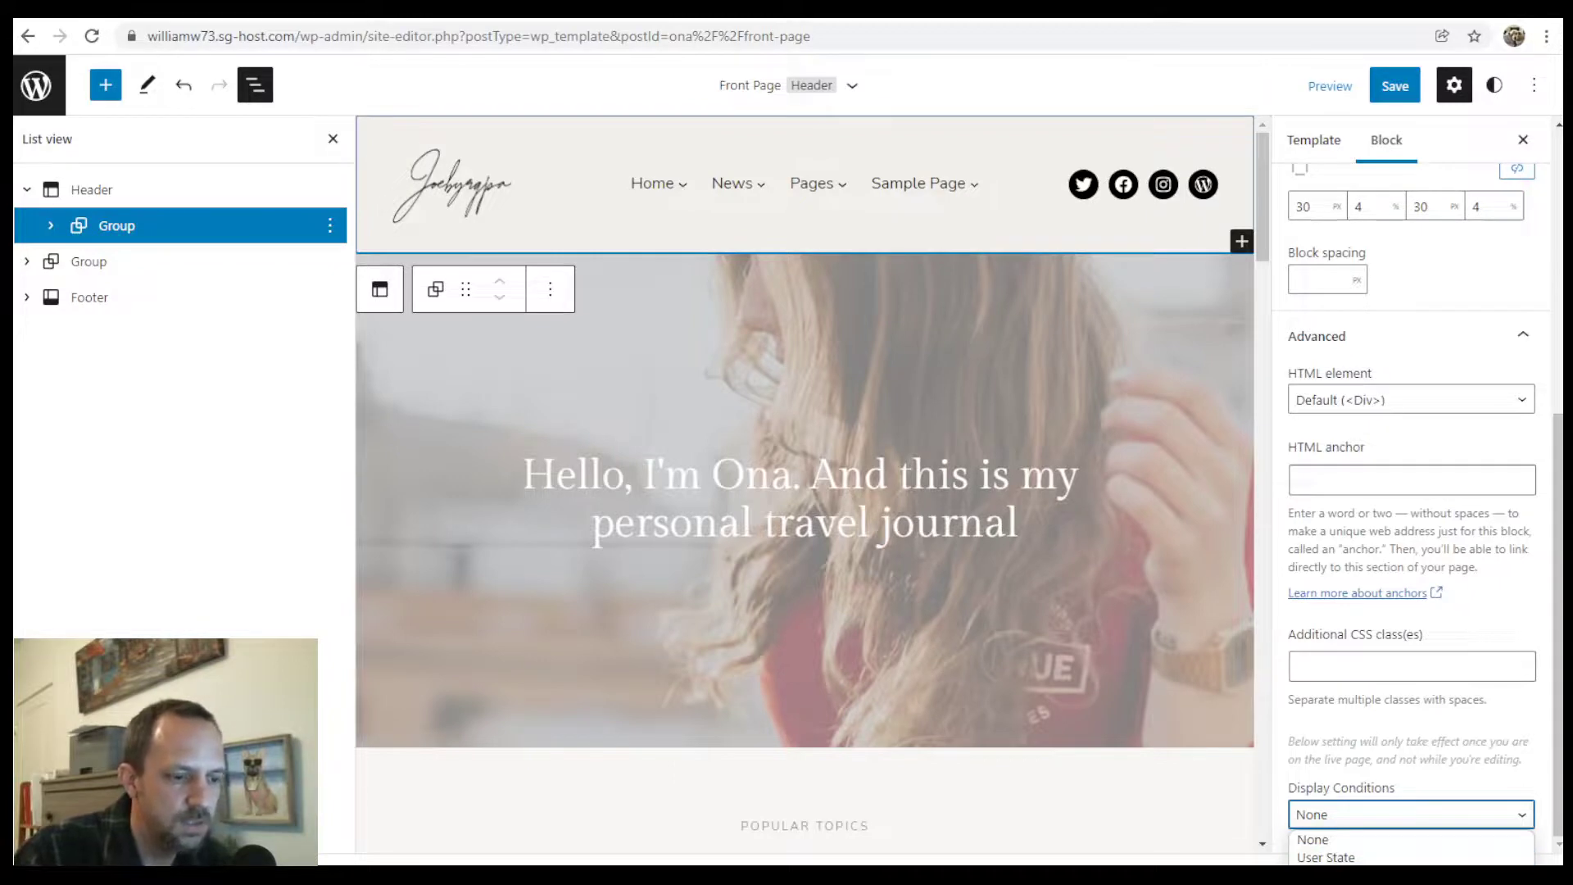
key("Down")
key("Down")
key("Return")
scroll(1400, 750, "down", 2)
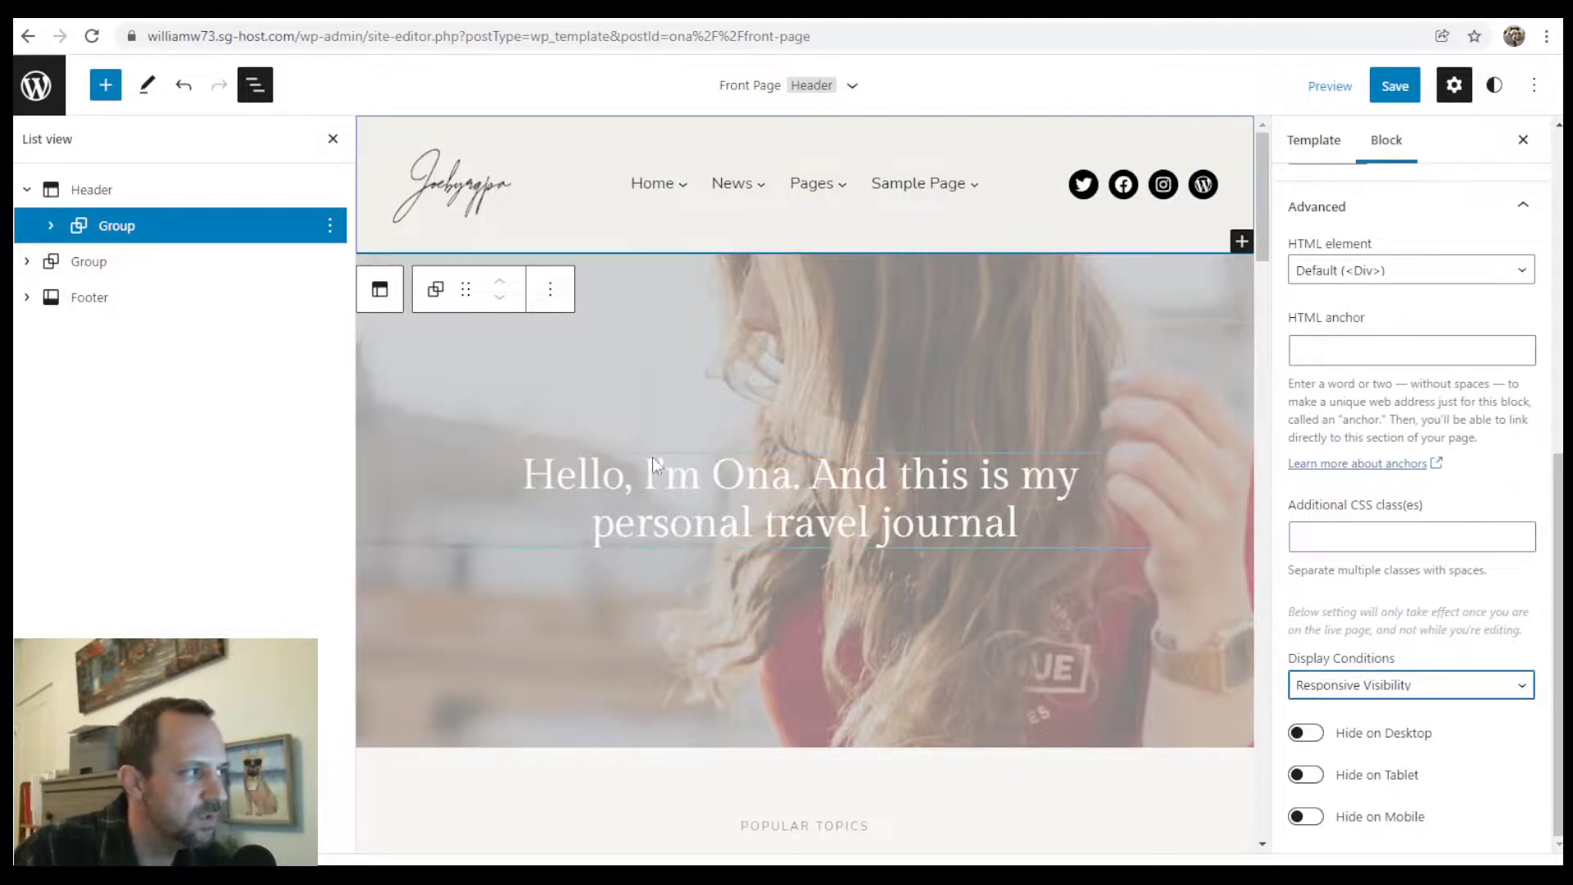
left_click(1417, 688)
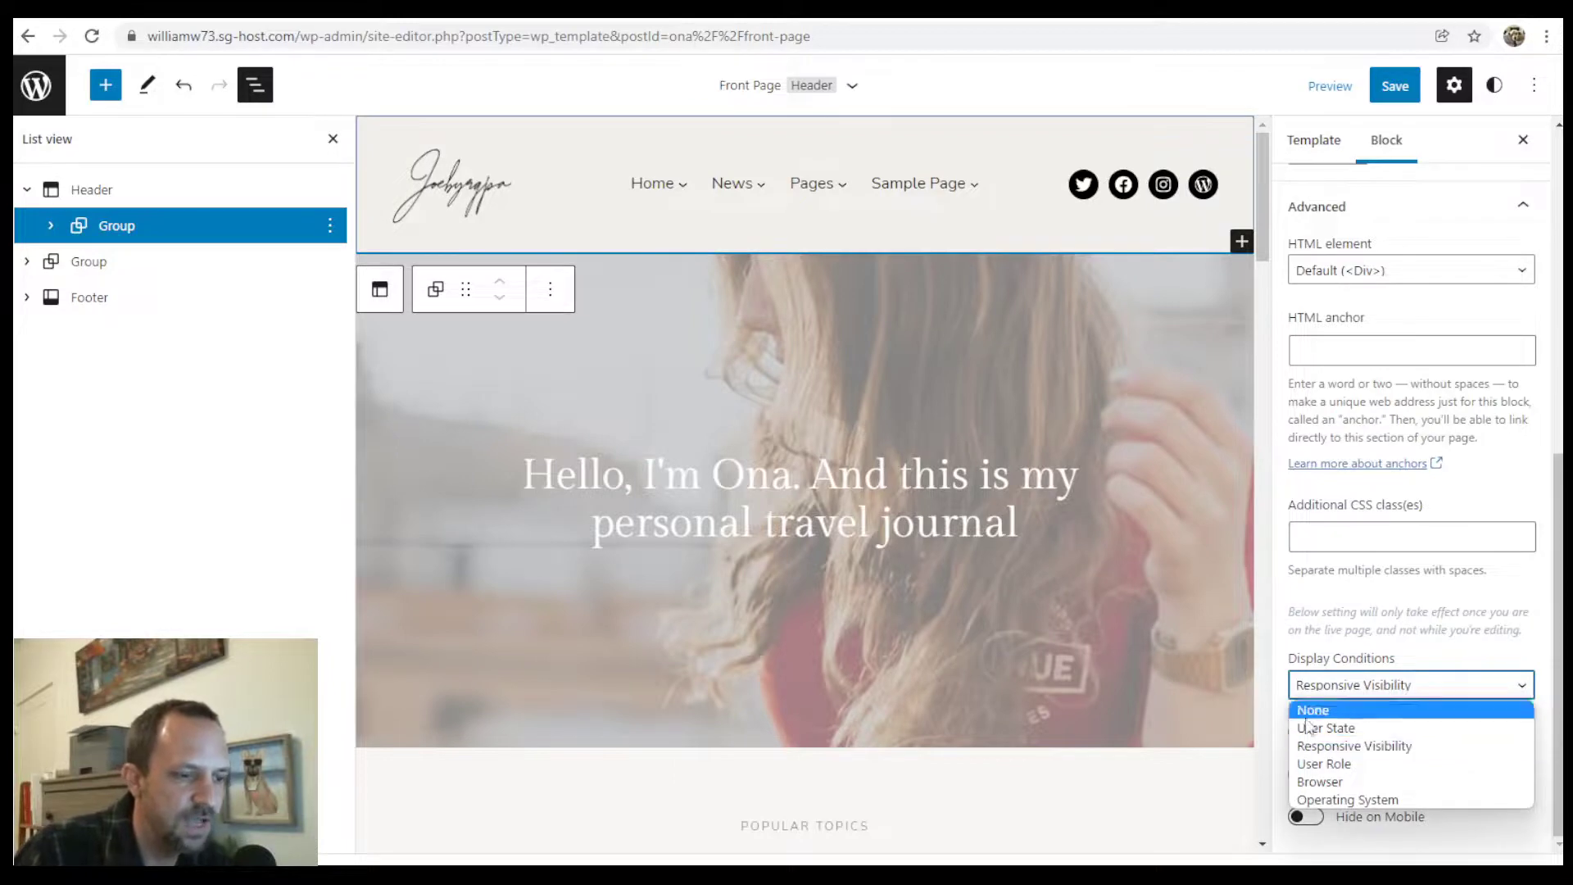
left_click(1333, 716)
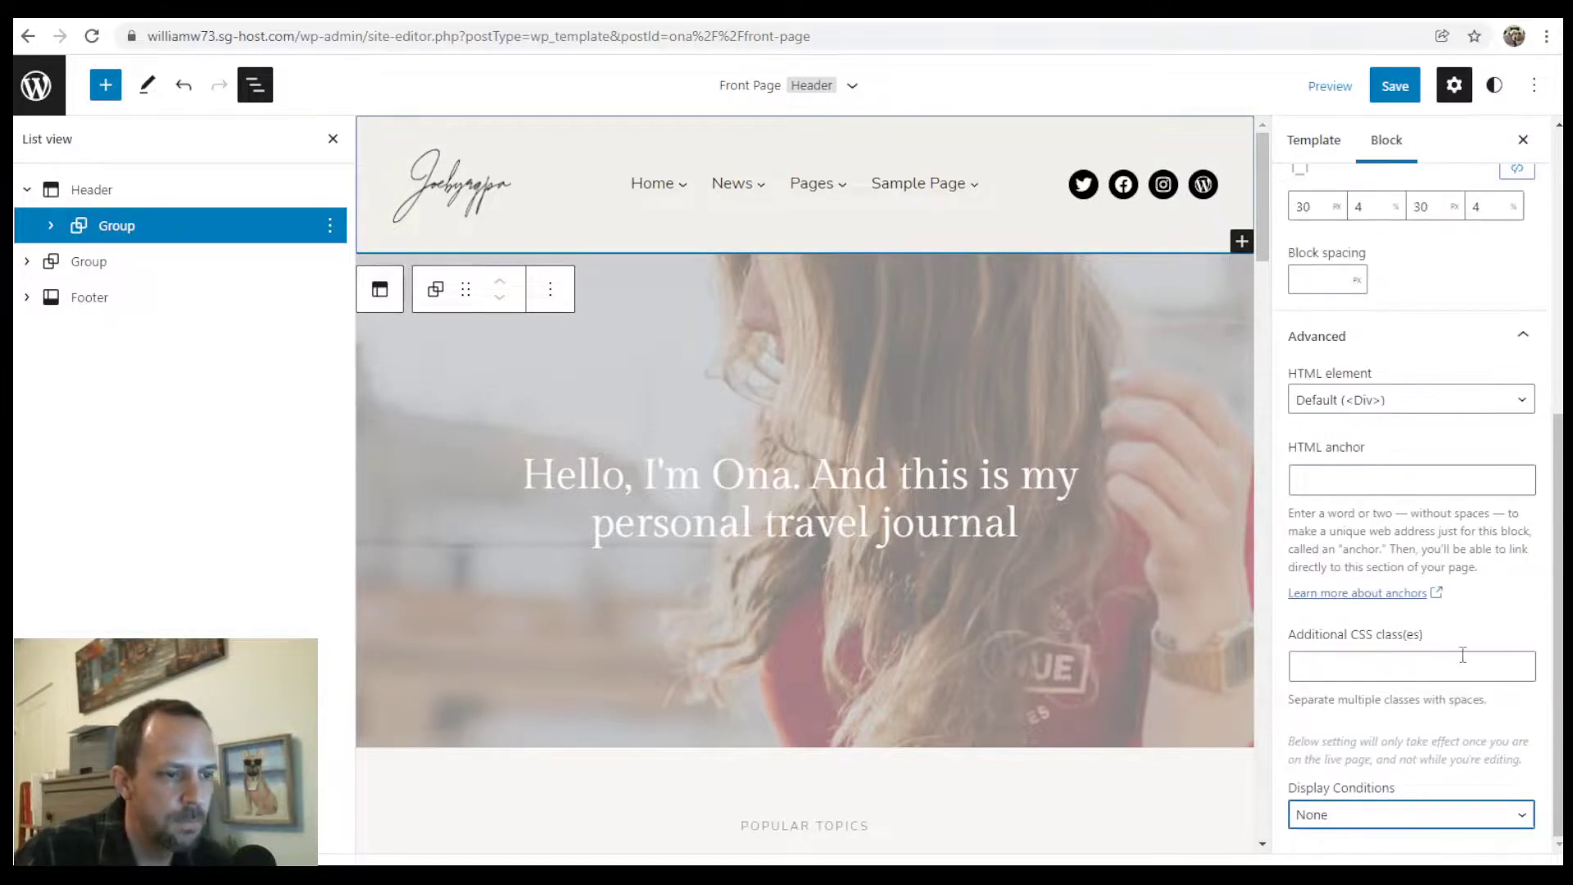
left_click_drag(1558, 588, 1550, 306)
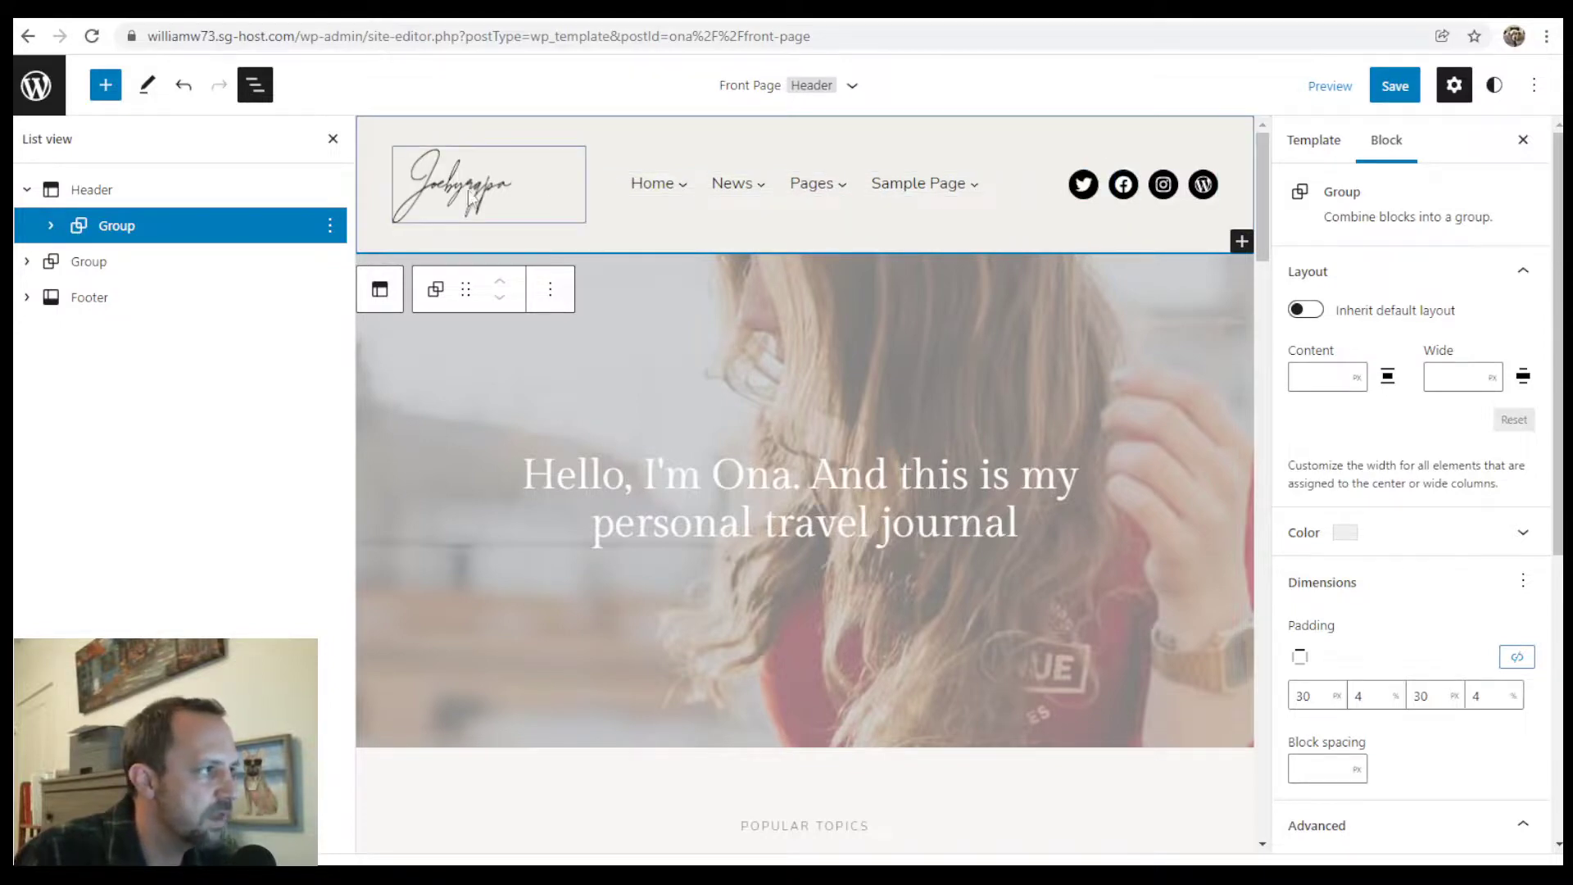
Step: Save the header template part and navigation, then return to the admin Dashboard
left_click(1395, 87)
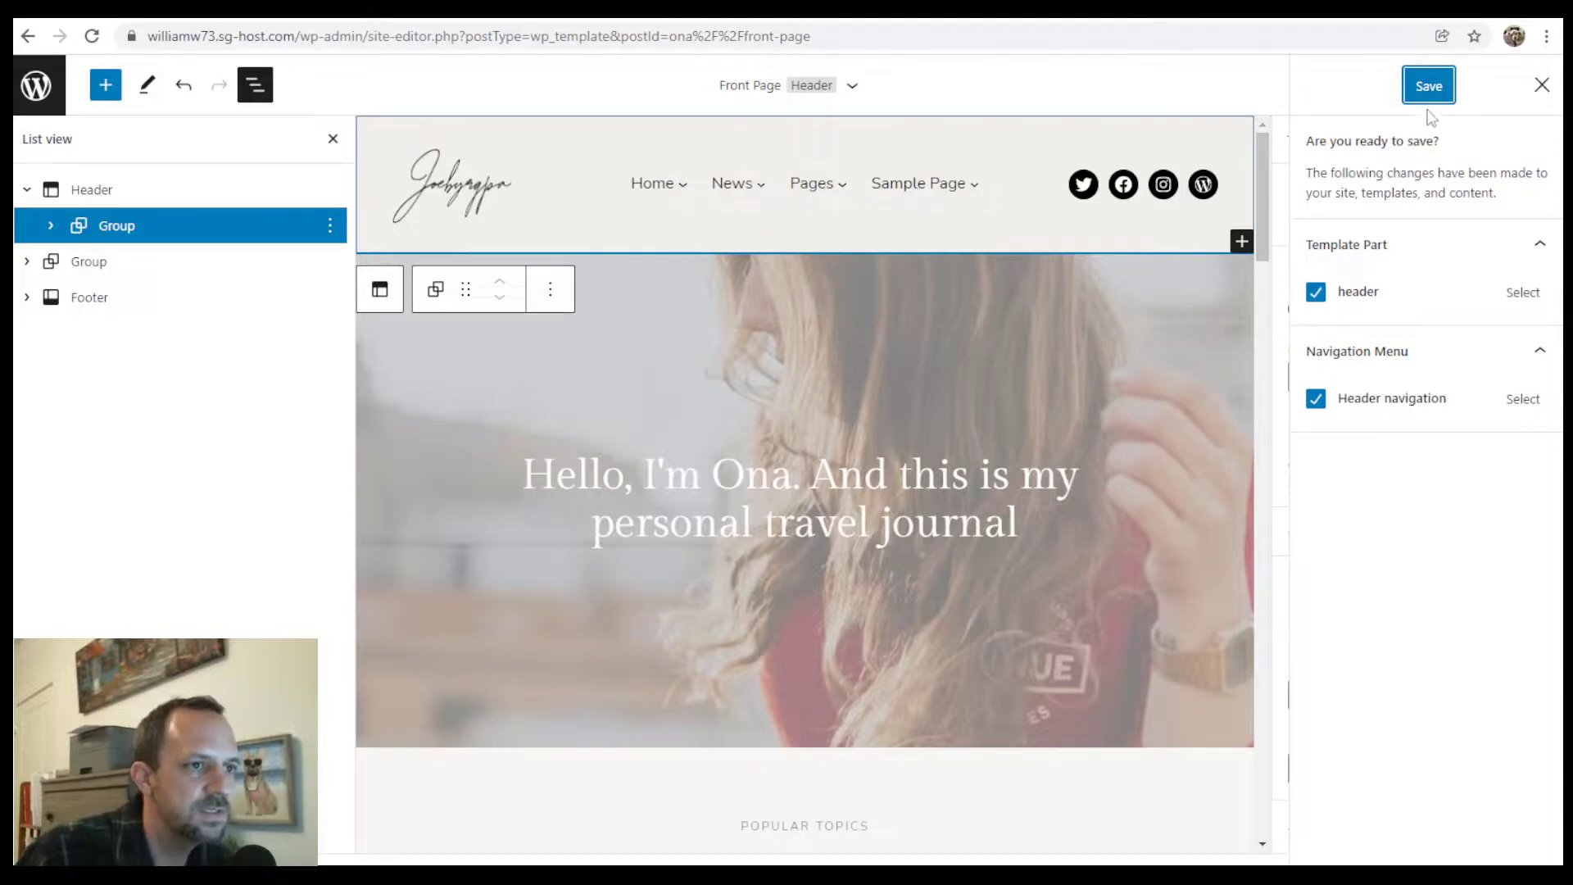
left_click(1430, 88)
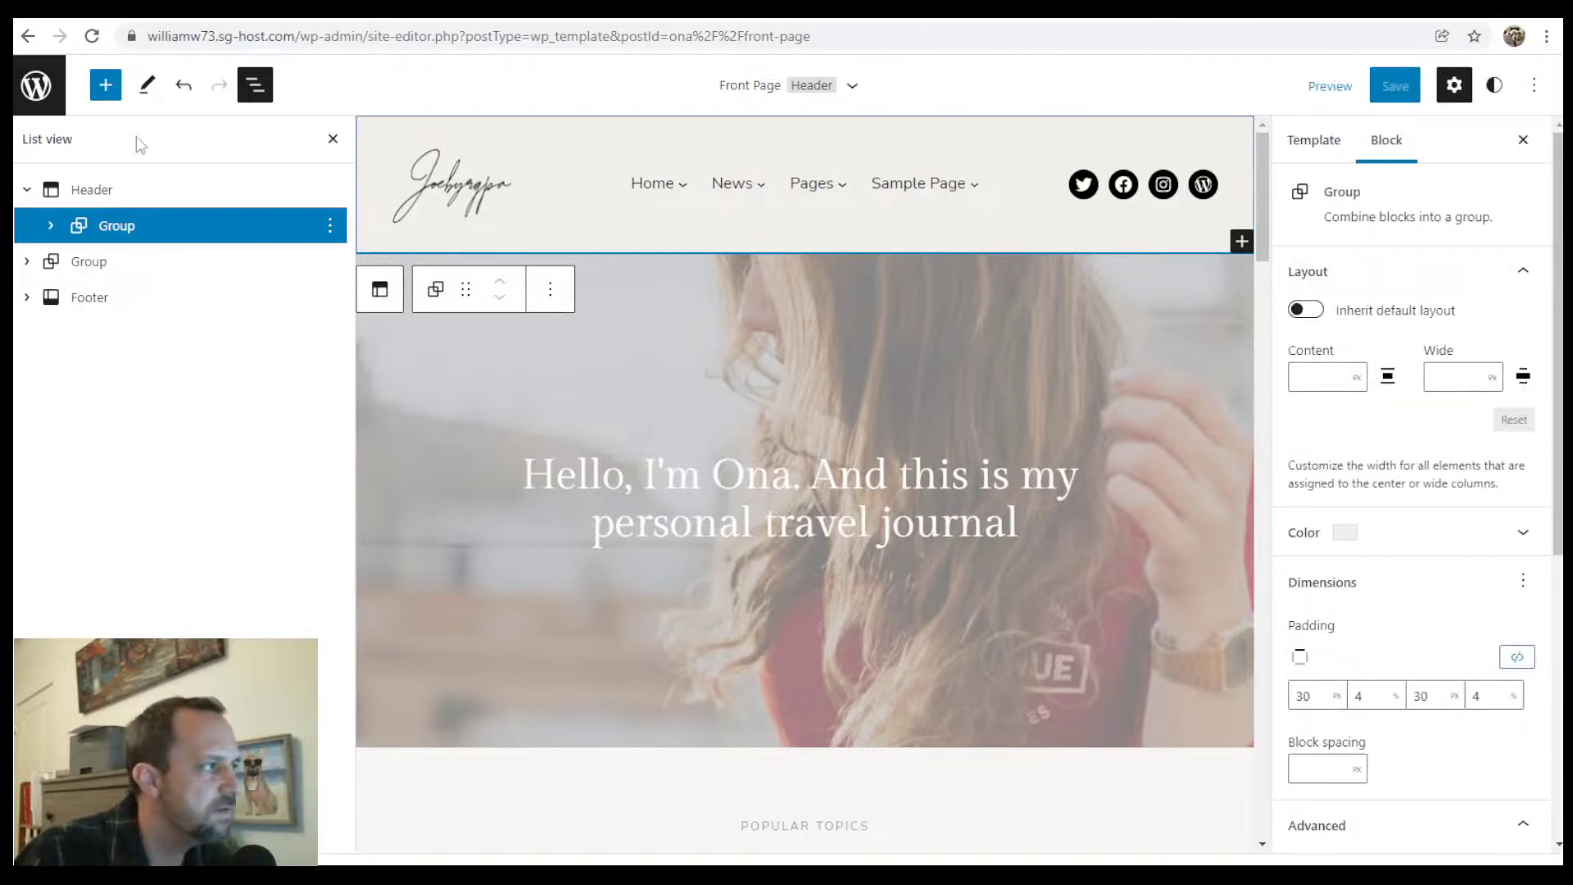
left_click(29, 190)
left_click(36, 85)
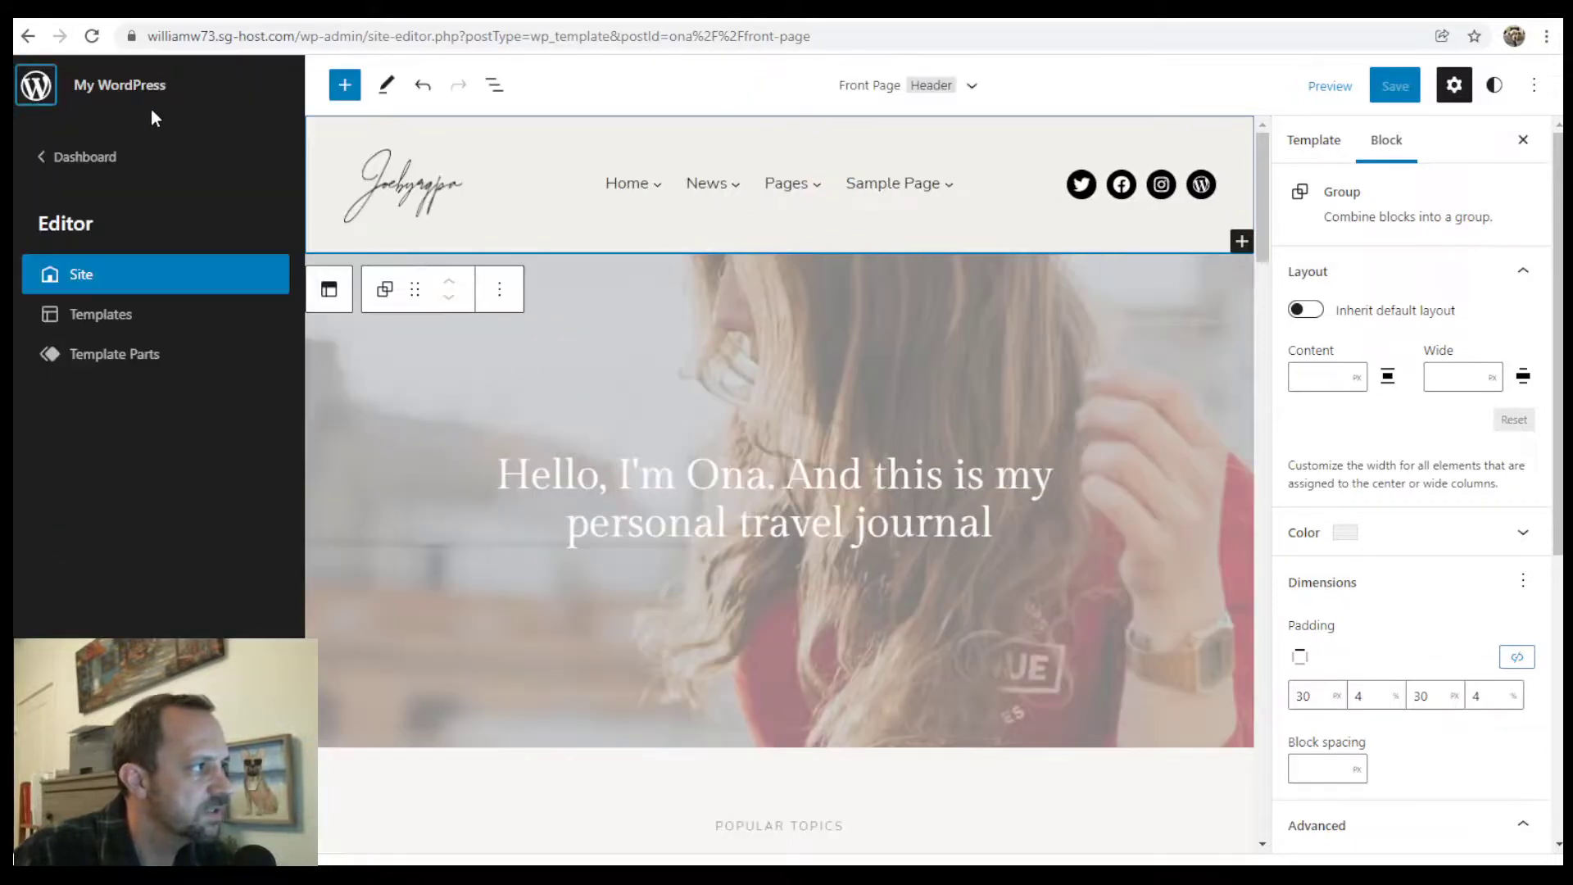
left_click(97, 158)
mouse_move(106, 71)
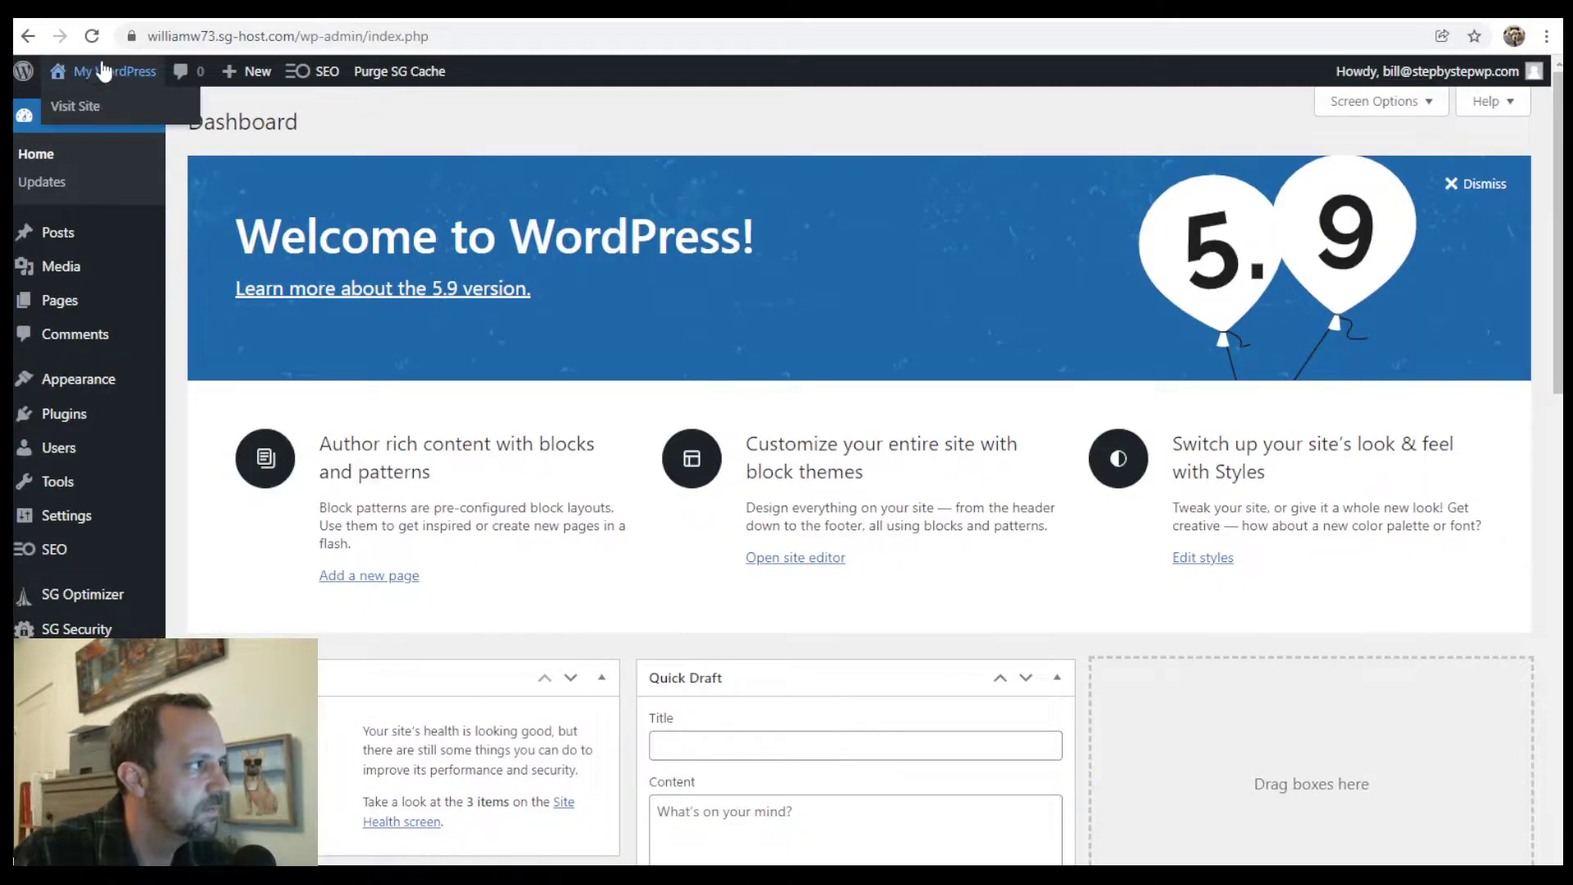
left_click(92, 112)
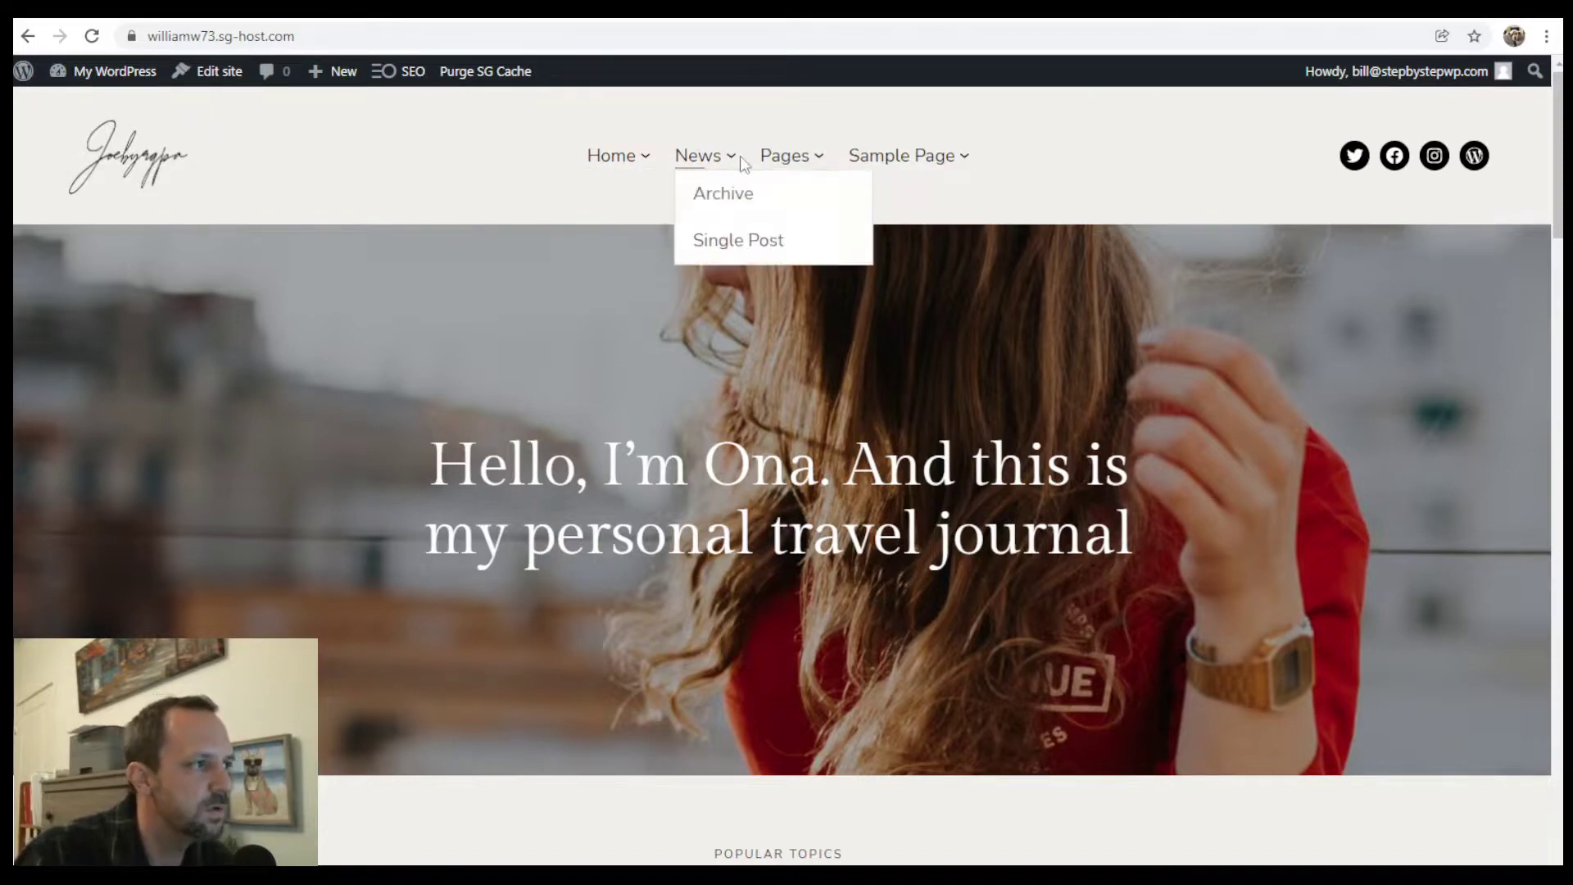
scroll(1216, 369, "down", 10)
scroll(1170, 341, "up", 10)
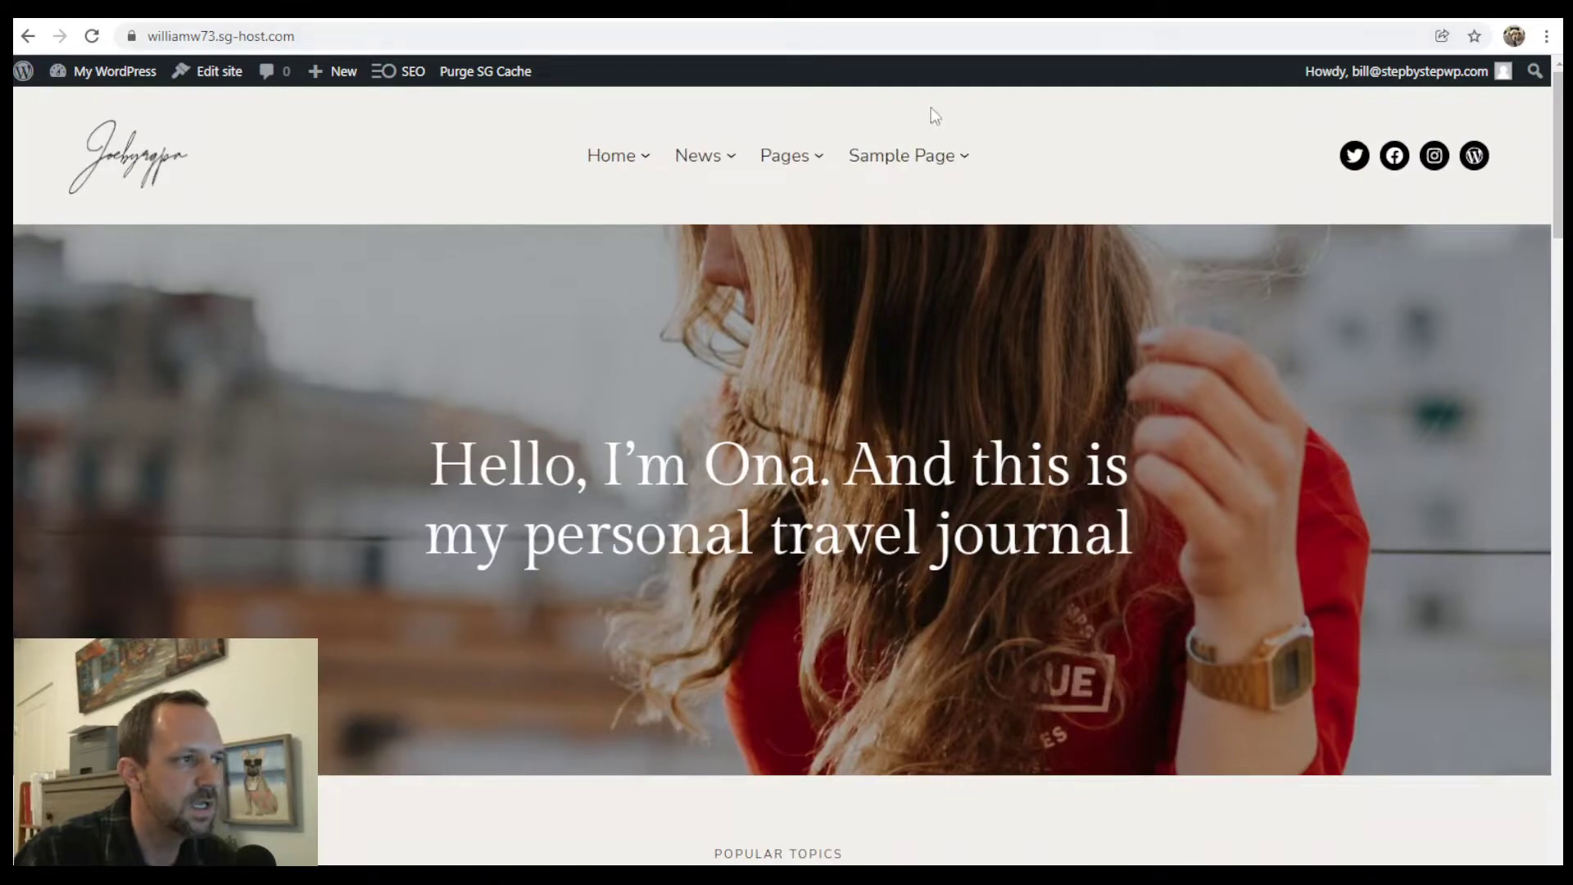
mouse_move(112, 75)
left_click(106, 117)
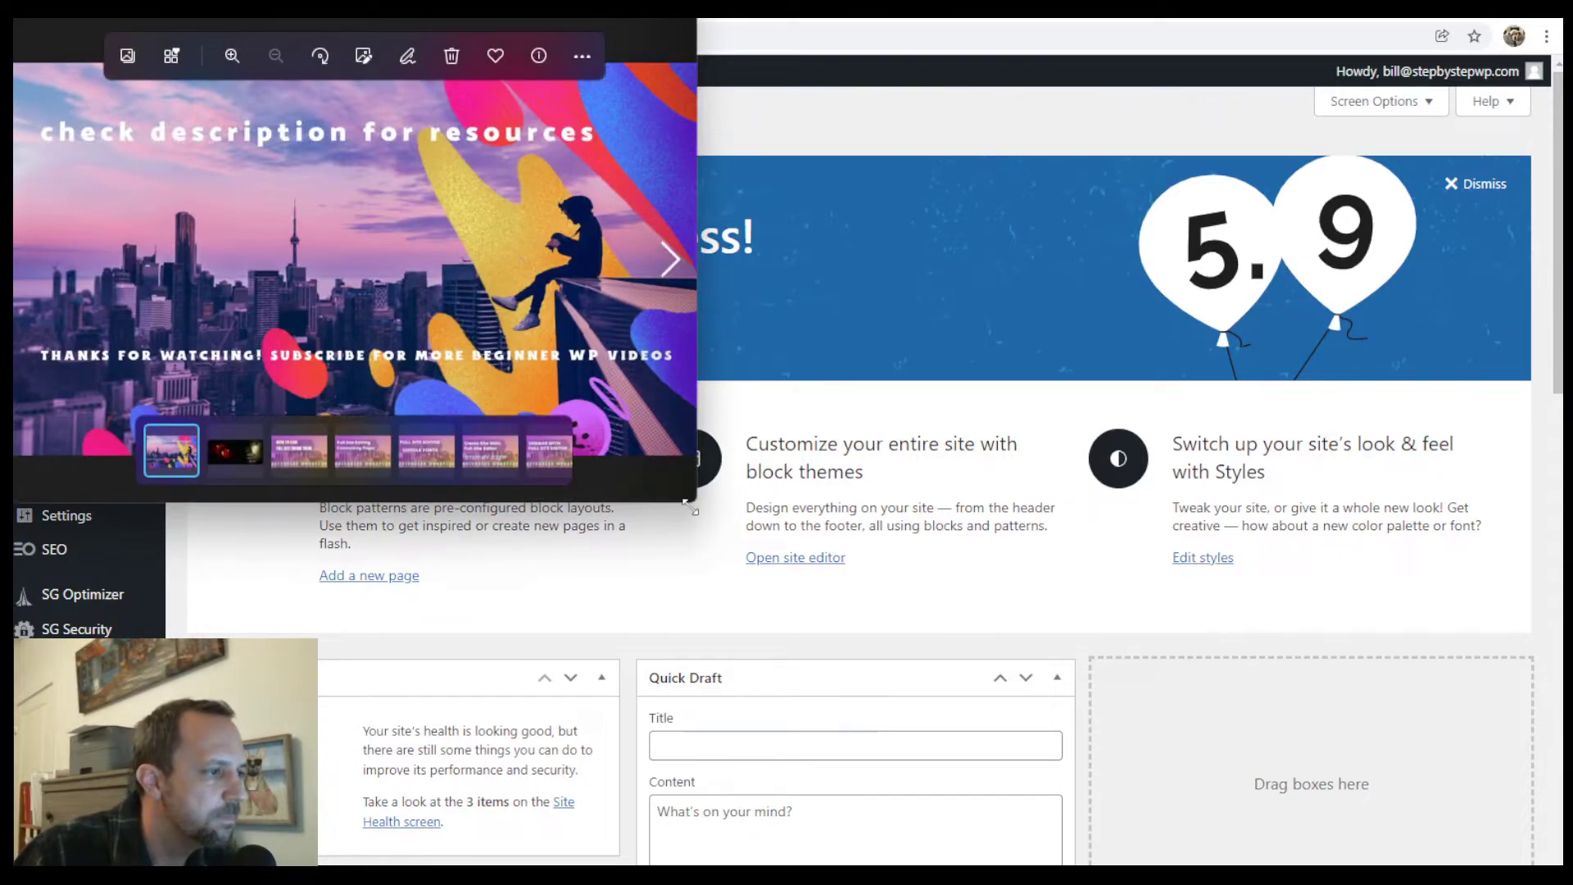
Step: Enlarge the Photos window so the thanks-for-watching end-screen image nearly fills the screen
left_click_drag(686, 506, 1566, 878)
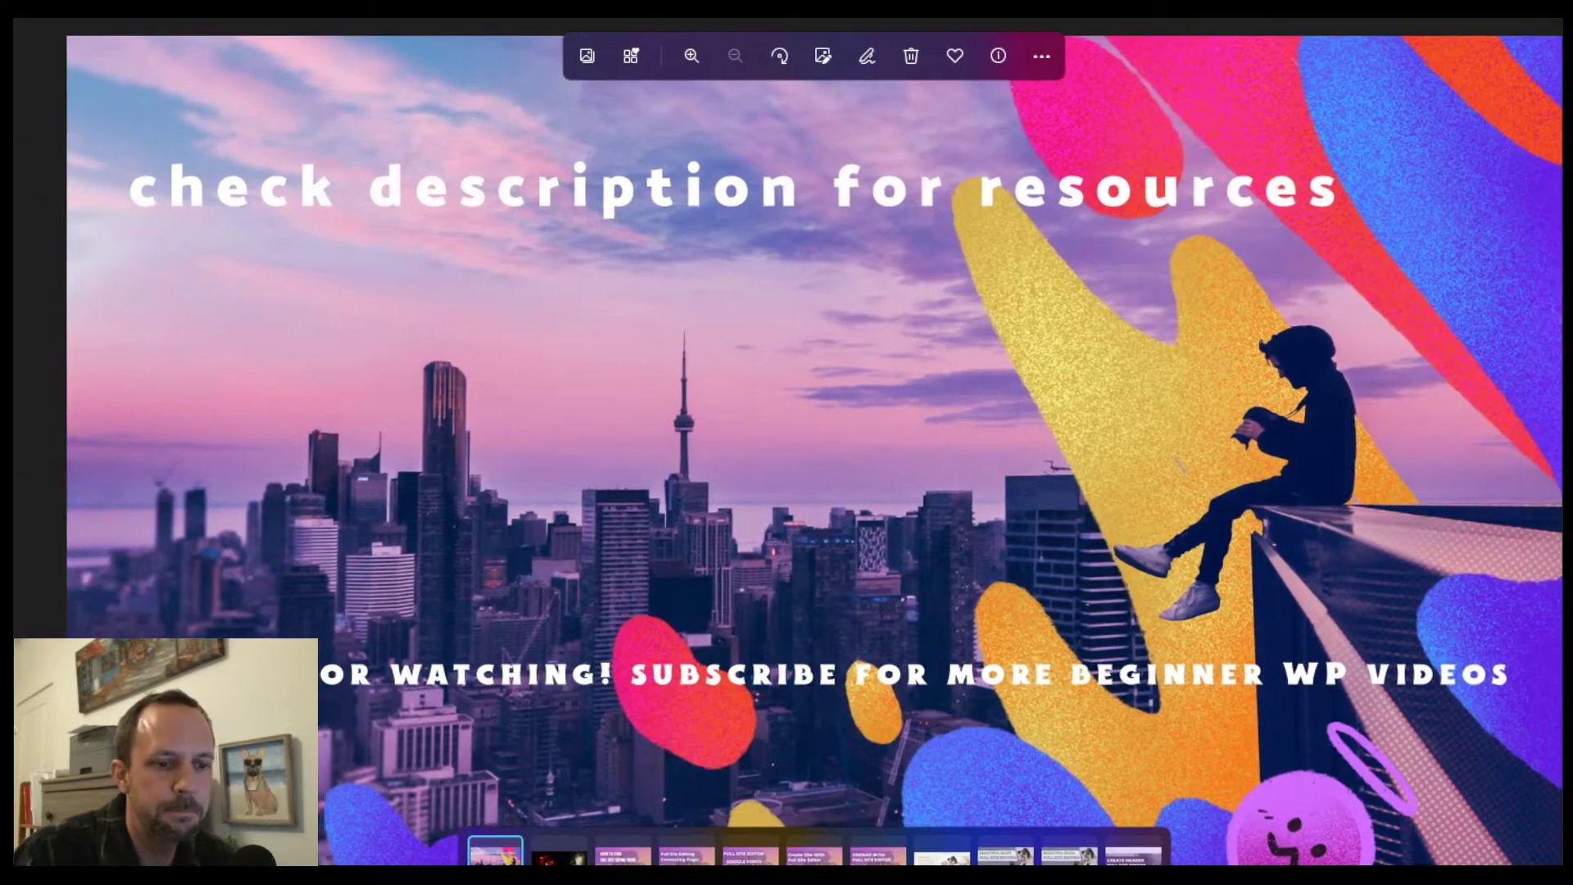